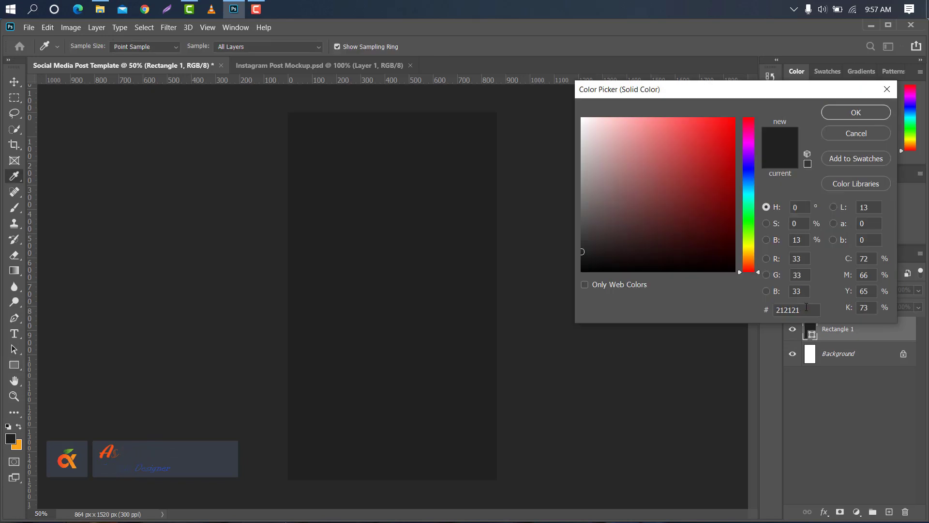
Set the rectangle's fill colour to 1c1c1c and fit the canvas to the window
click(789, 309)
click(776, 310)
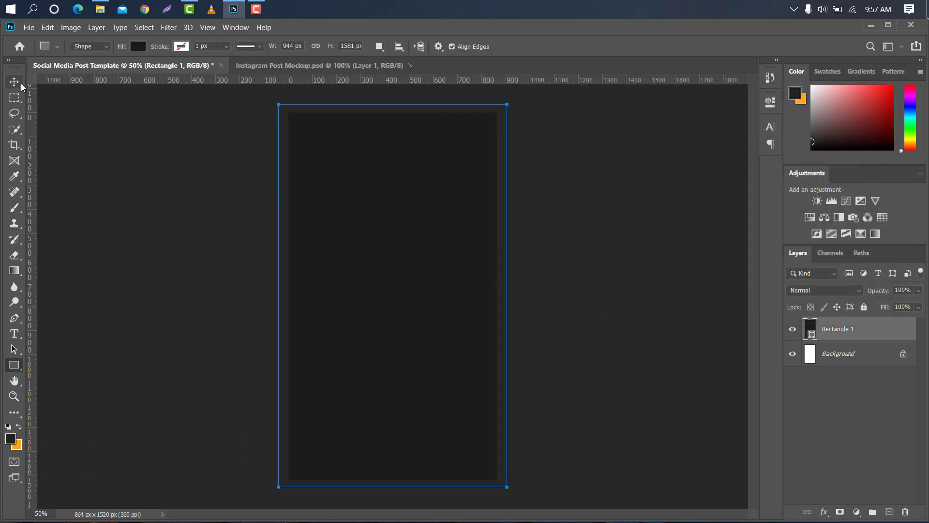
key(ctrl+0)
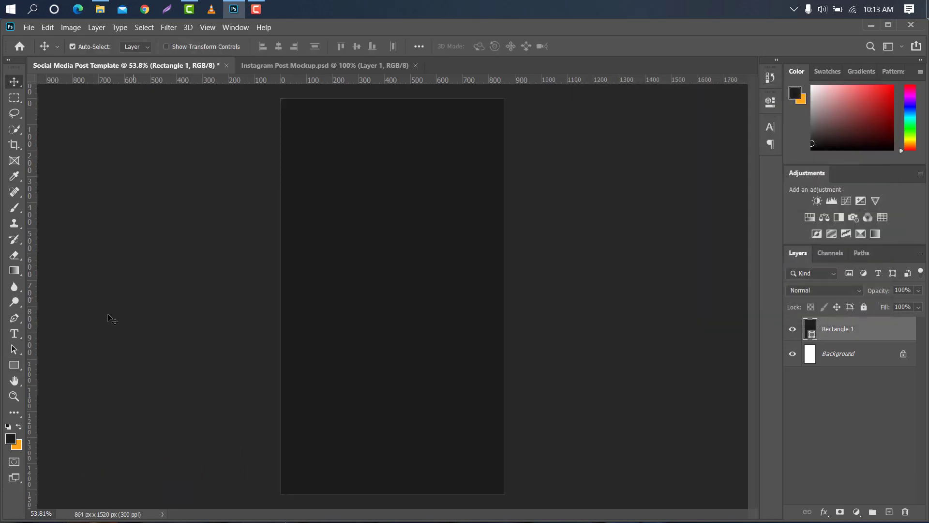
Switch to the Pen Tool and add a horizontal guide across the vertical middle of the canvas
click(17, 320)
right_click(17, 320)
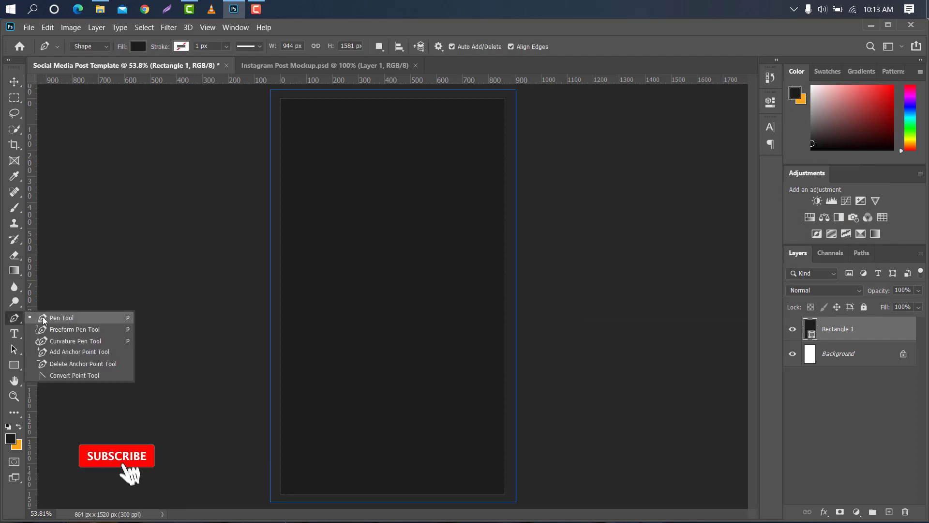
click(44, 318)
drag(331, 82, 331, 296)
Start a shape path with a point above the canvas's left edge and a smooth curve point near the middle
click(276, 160)
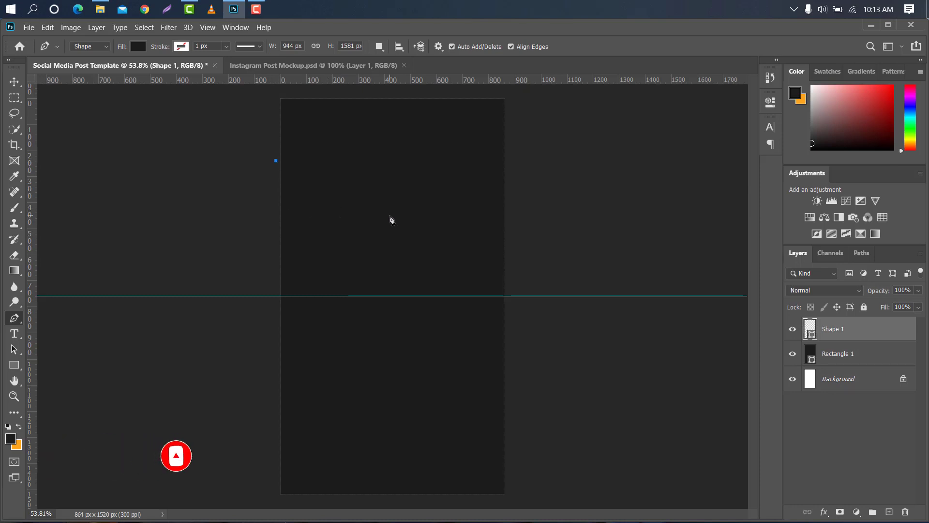
drag(389, 215, 498, 216)
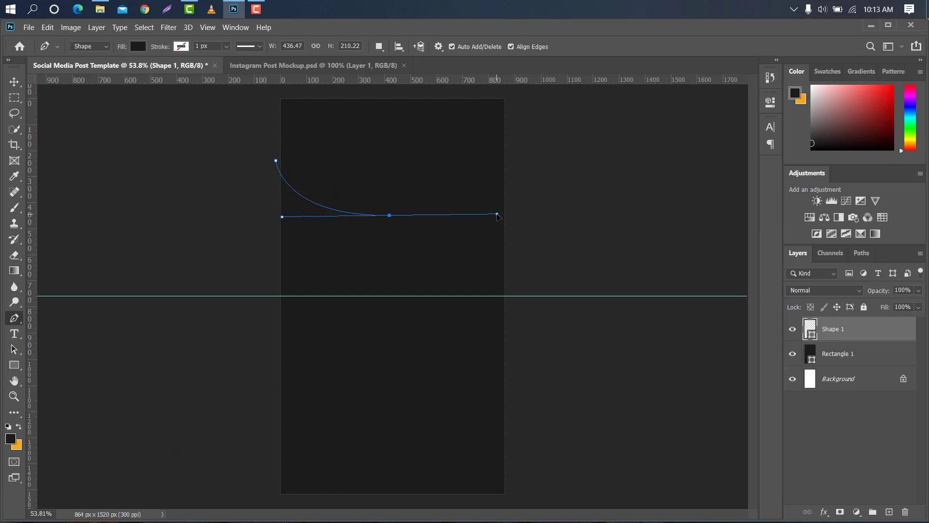
alt+click(389, 216)
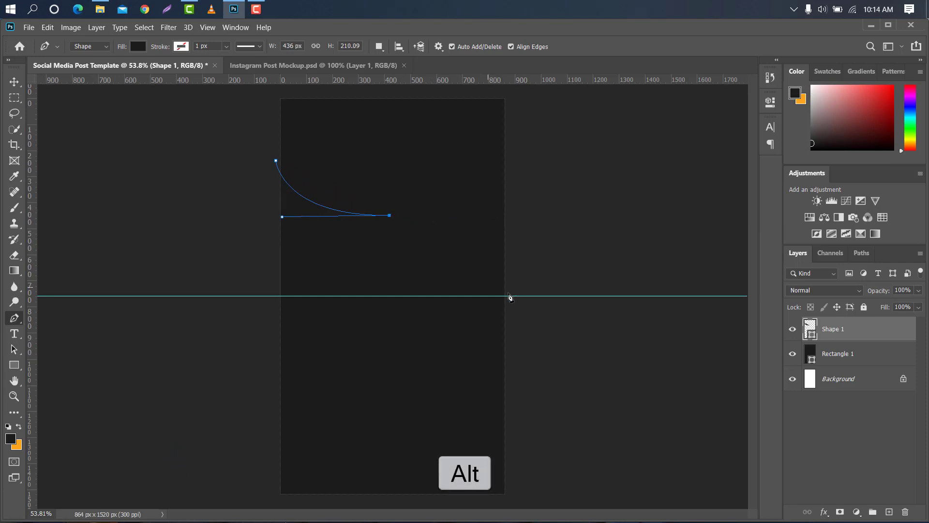
scroll(459, 297, up, 1)
scroll(459, 297, up, 1)
Curve the path down to the centre guide, run it back along the guide and close the shape
click(518, 296)
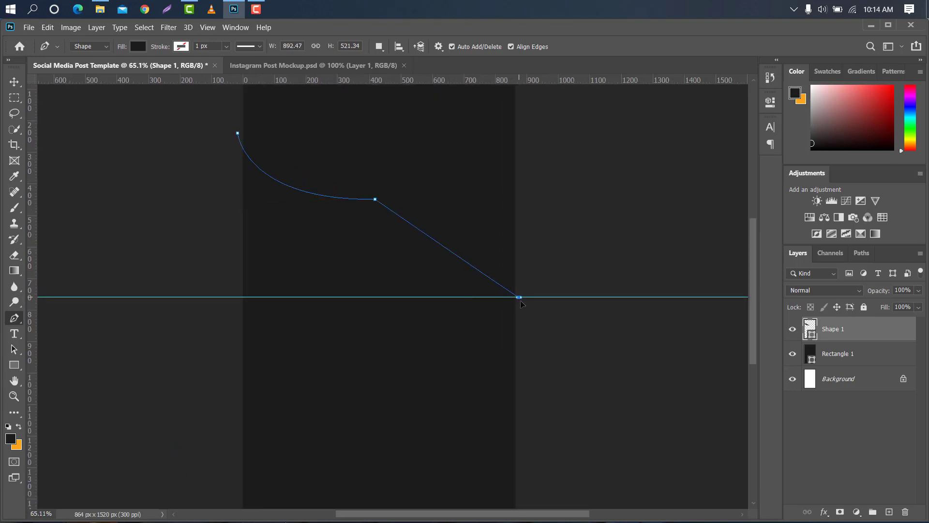
drag(521, 304, 531, 404)
key(alt)
click(227, 297)
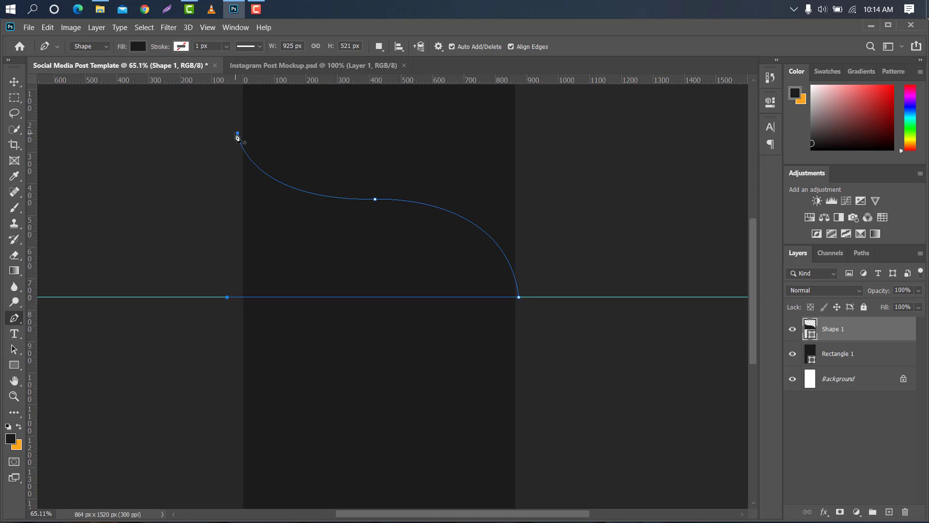
click(237, 134)
Set the new shape's fill colour to ffffff
double_click(811, 334)
text(ffffff)
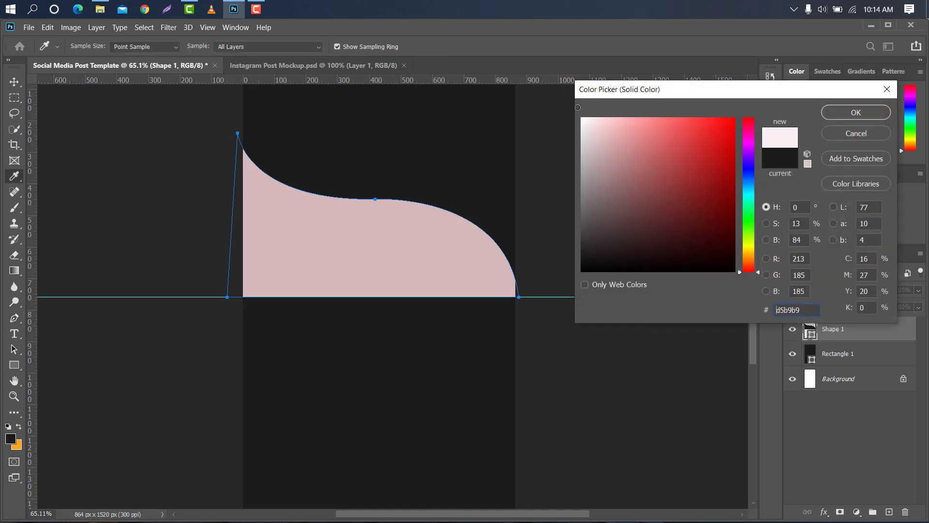
click(843, 111)
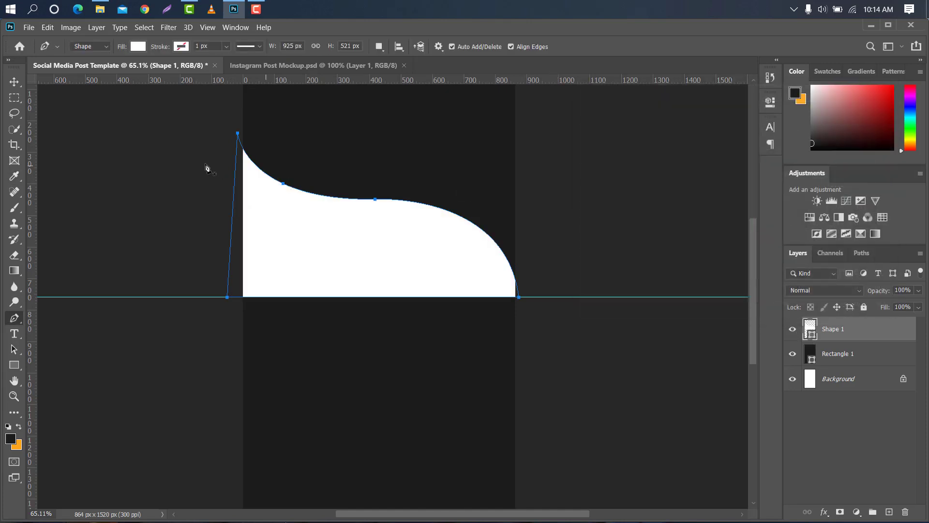
Duplicate the white shape layer, then rotate the copy 180° and flip it horizontally
click(12, 82)
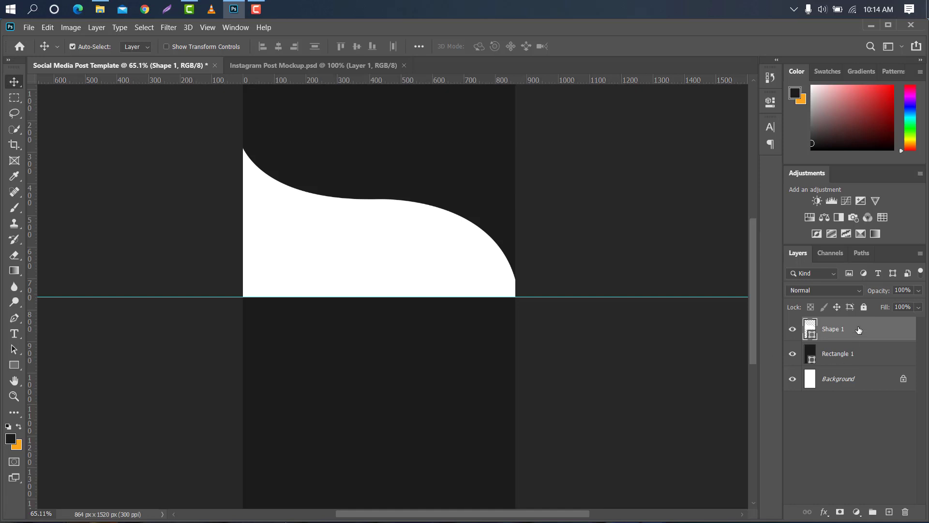
drag(859, 330, 889, 511)
key(ctrl+t)
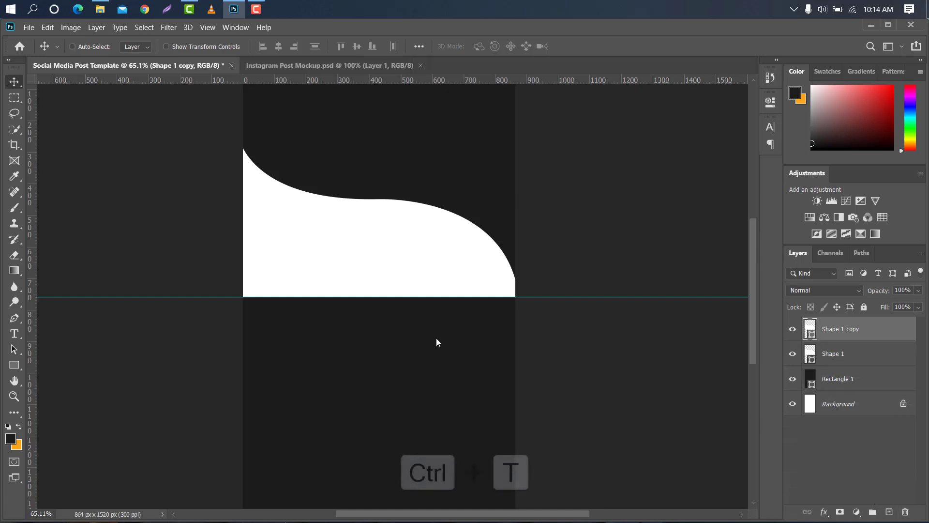
right_click(440, 257)
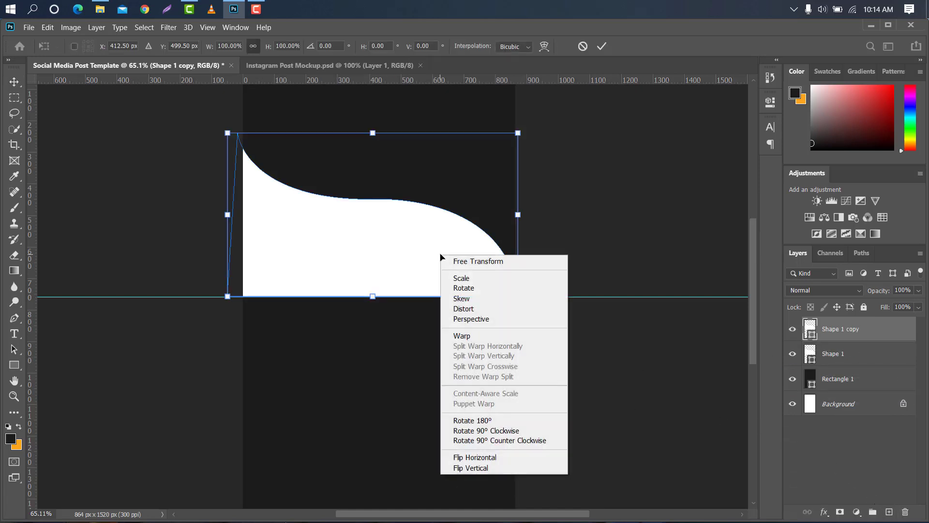
click(501, 419)
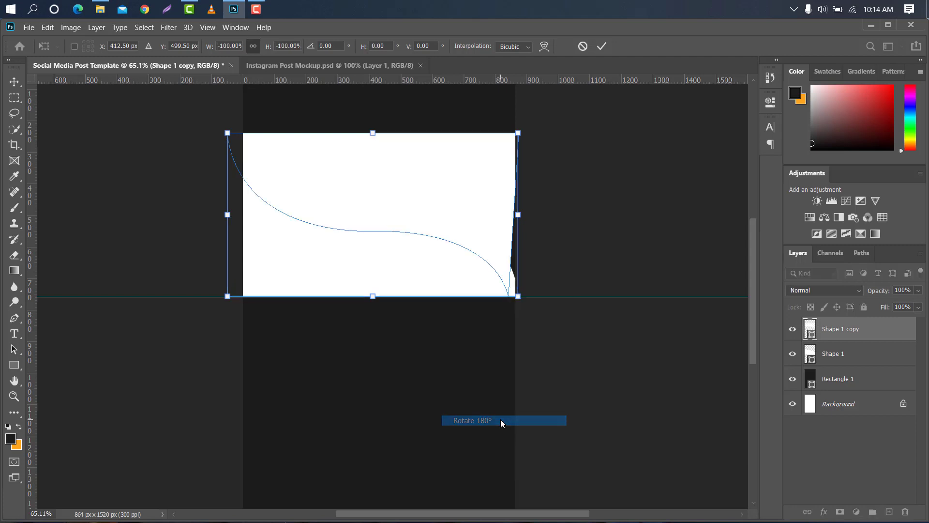
right_click(426, 190)
click(495, 390)
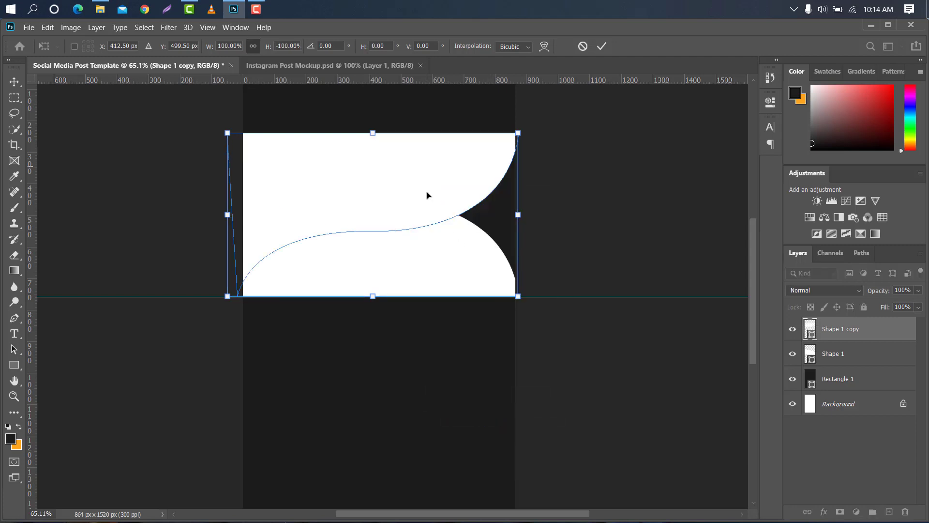
Move the flipped copy below the guide to mirror the original, commit the transform and remove the guide
drag(427, 195, 426, 330)
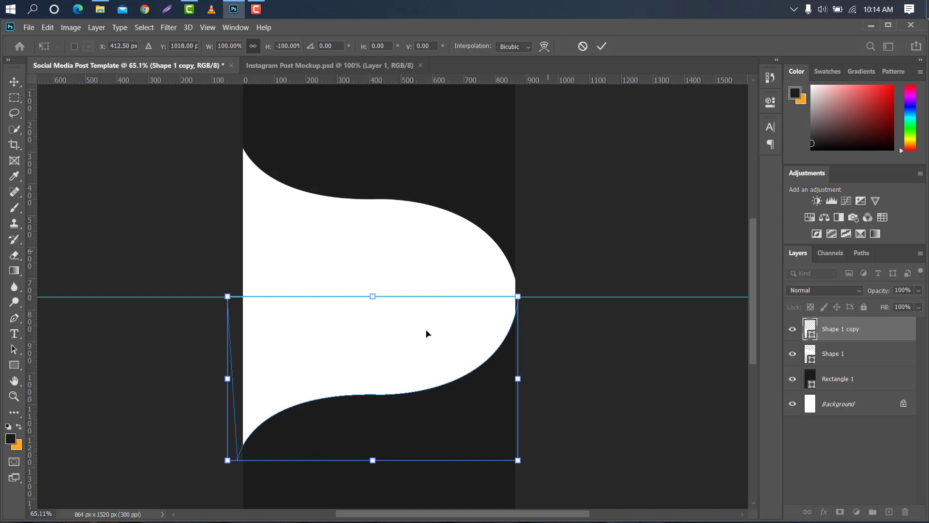
click(604, 46)
drag(554, 296, 551, 78)
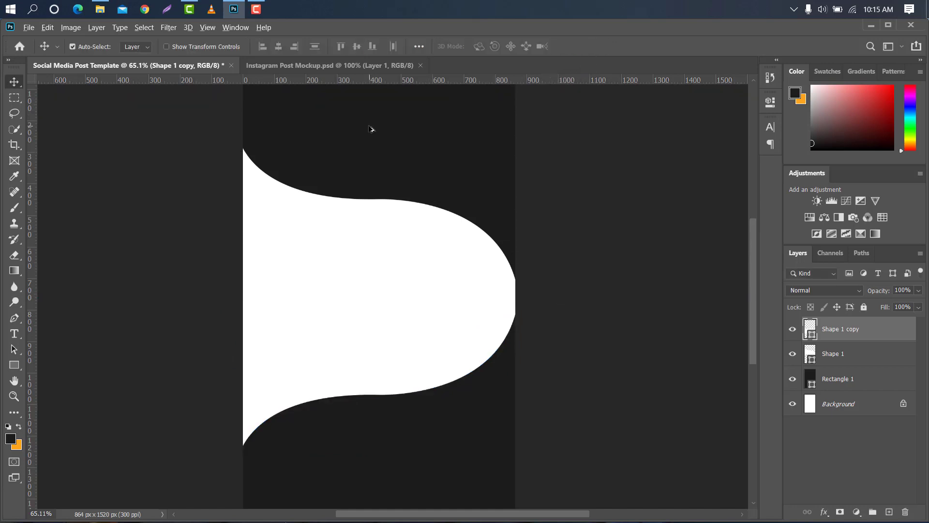
Merge the two white shape layers into a single shape
key(ctrl+0)
shift+click(874, 357)
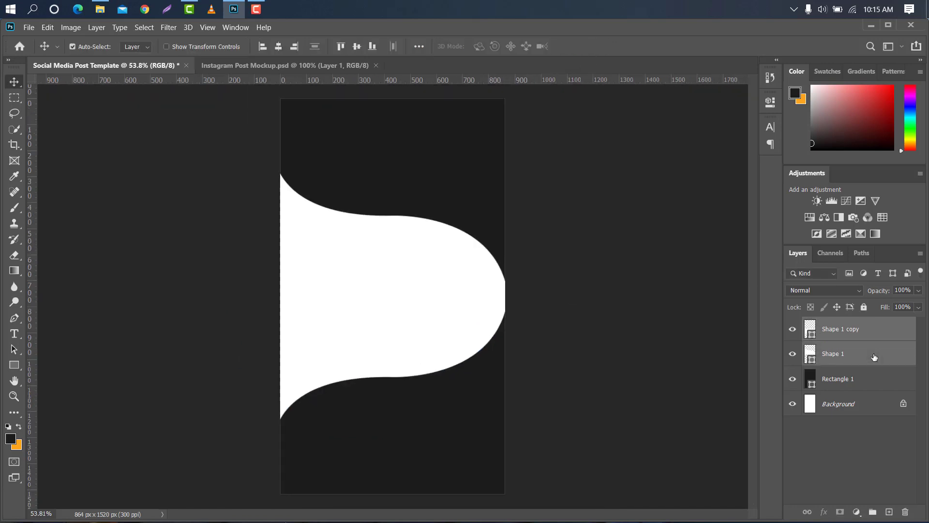
right_click(874, 357)
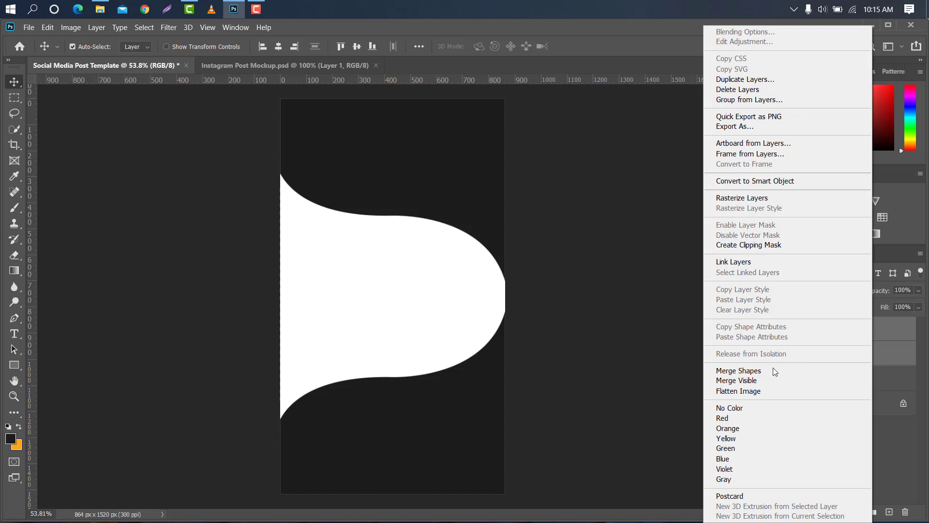
click(773, 371)
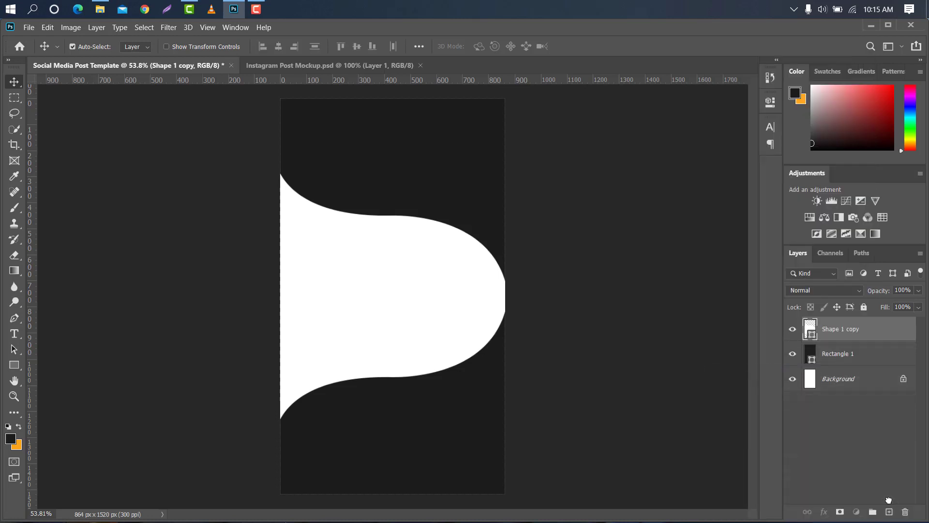
Duplicate the merged shape below the original and set the copy's colour to e30d0d
drag(889, 499, 889, 511)
drag(813, 337, 871, 358)
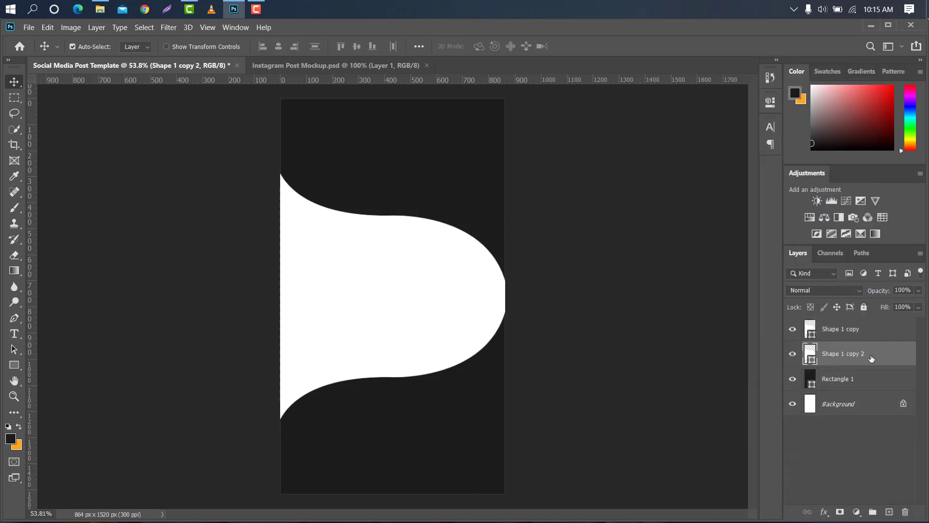
double_click(812, 361)
click(793, 309)
text(e30d0d)
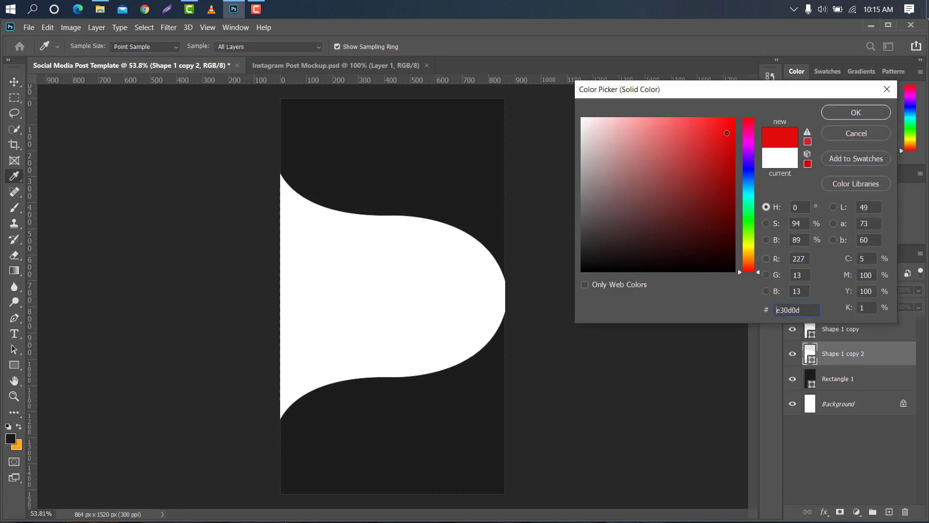
click(847, 118)
Rotate the red copy about 1.4° and nudge it up so a red edge shows above the white shape
key(ctrl+t)
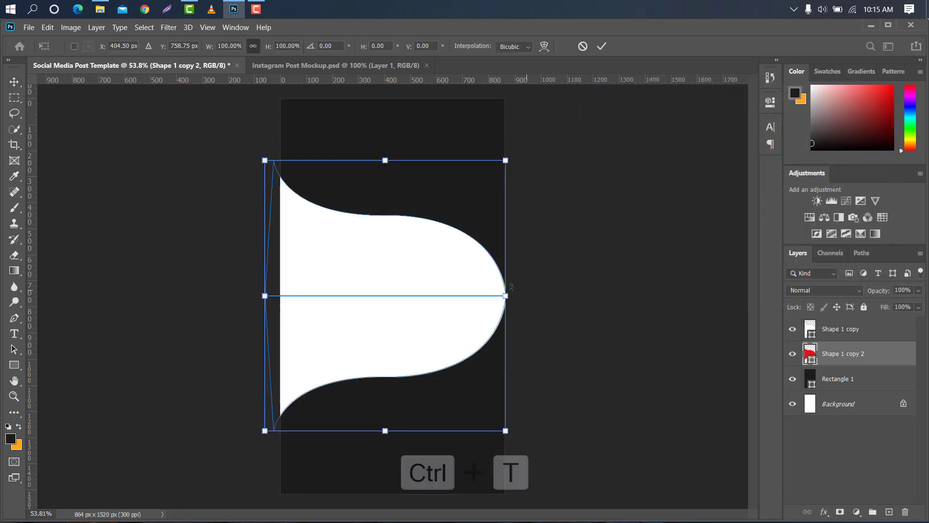
drag(518, 157, 522, 161)
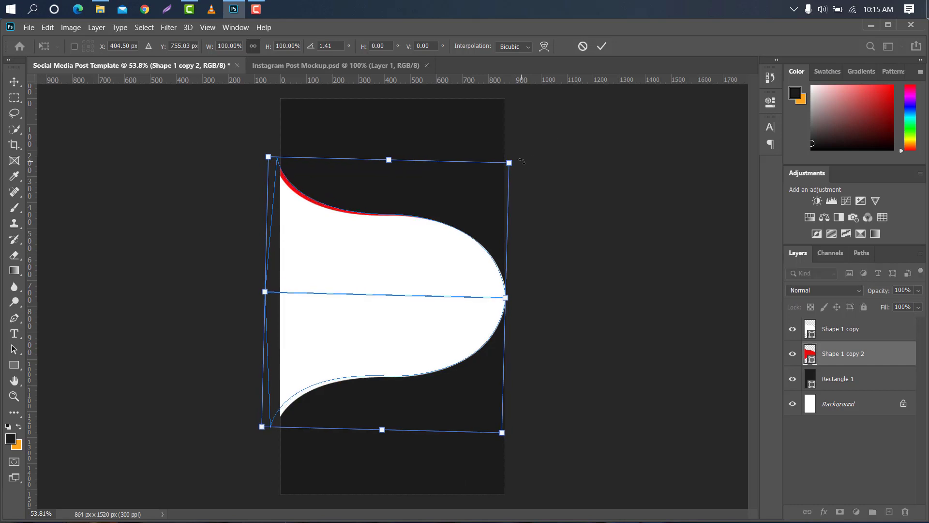
key(Up)
key(Up)
key(Up)
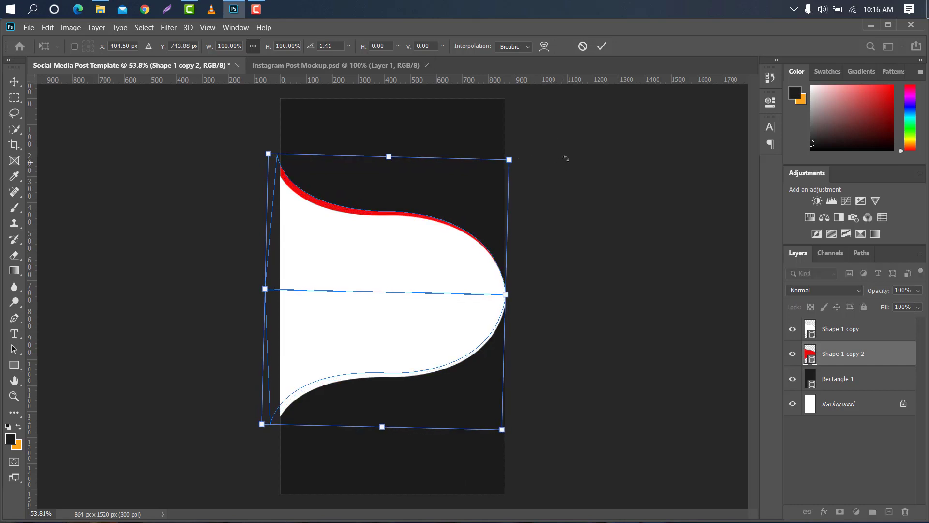
click(602, 47)
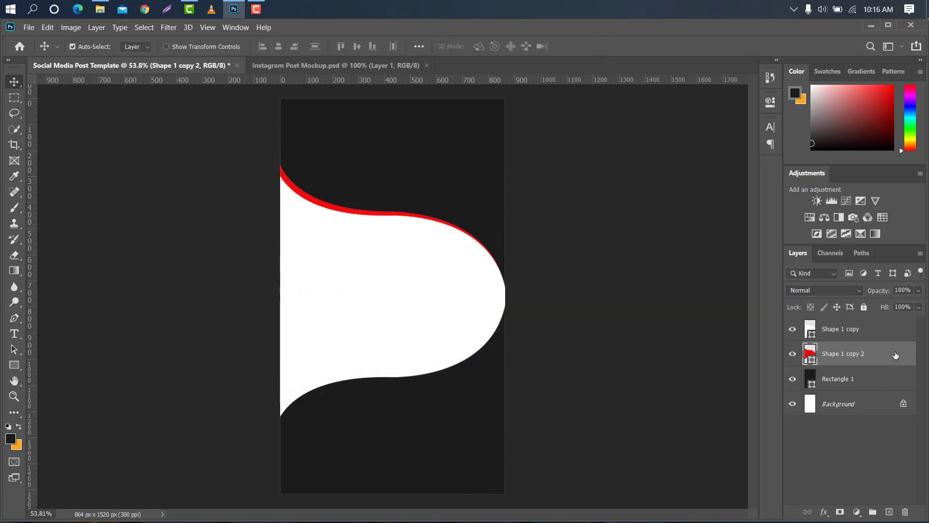
Duplicate the red layer below it and recolour the copy with the orange foreground colour
drag(880, 355, 889, 511)
drag(844, 358, 827, 393)
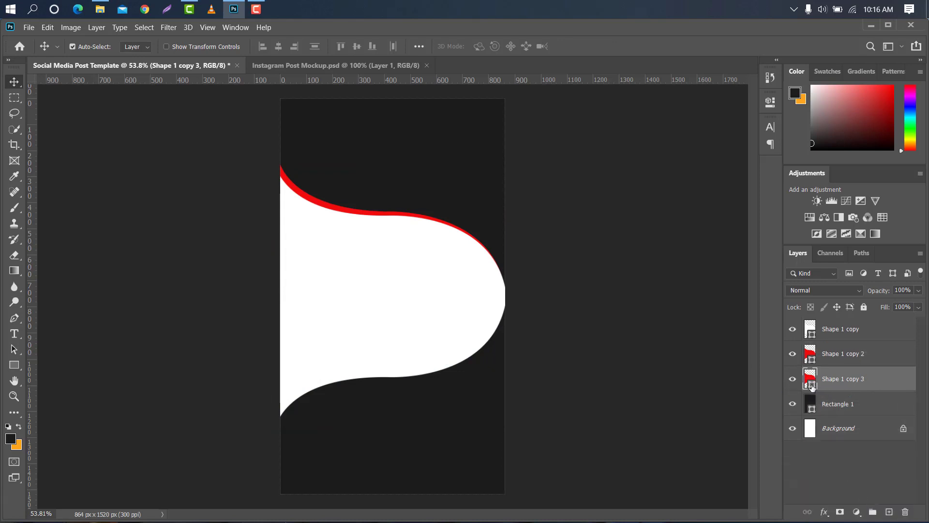
double_click(811, 384)
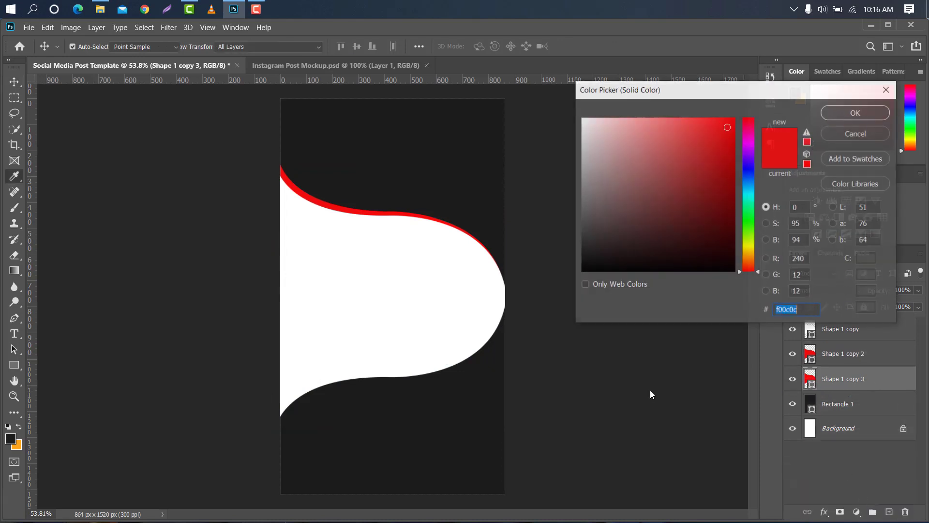
click(22, 442)
click(855, 113)
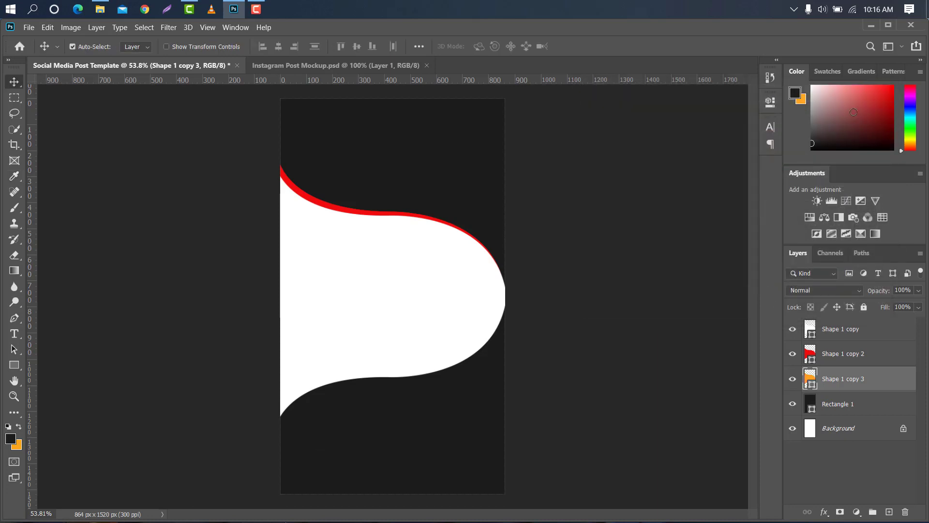
Rotate the orange copy about 1.6° and nudge it up so an orange band shows above the red edge
key(ctrl+t)
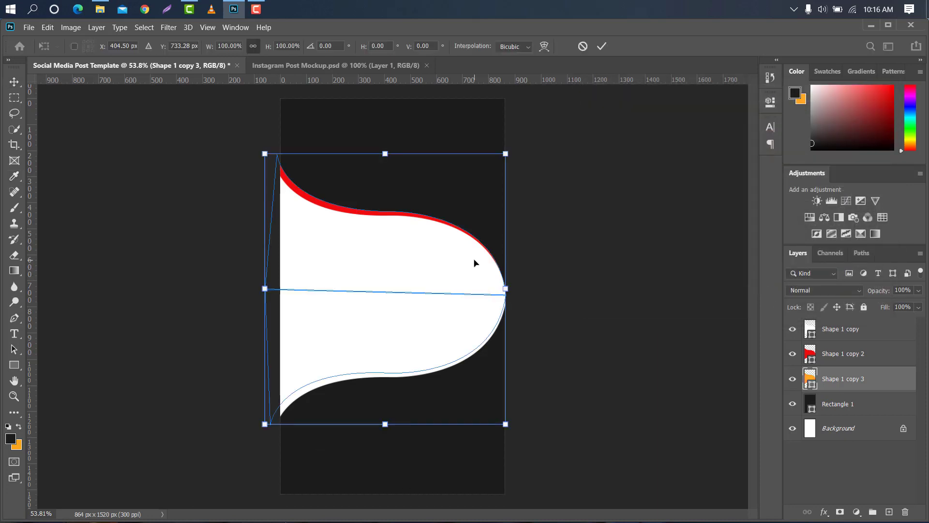
key(Up)
key(Up)
key(Up)
key(Up)
key(Up)
key(Up)
key(Up)
key(Up)
key(Up)
key(Up)
key(Up)
key(Up)
key(Up)
drag(530, 131, 532, 137)
key(Left)
key(Left)
key(Down)
key(Down)
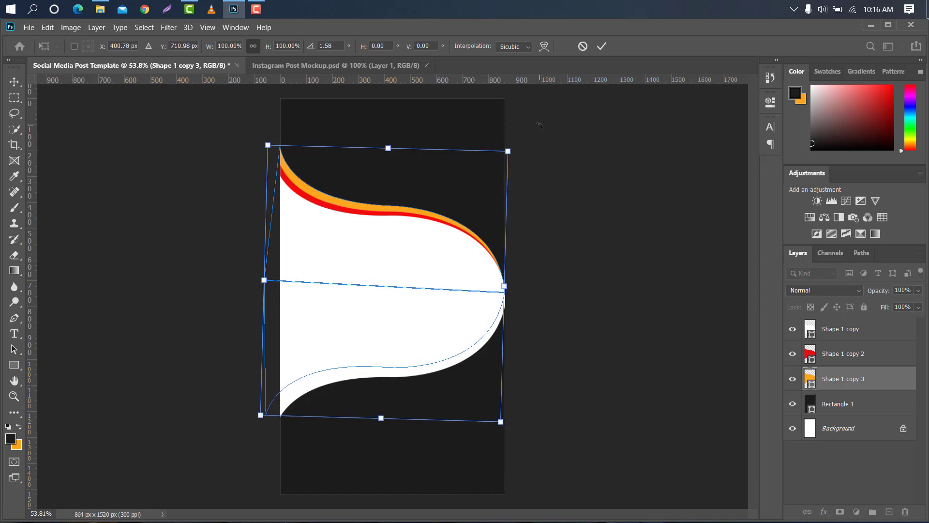
click(601, 46)
Recolour the red layer with the dark colour sampled from the canvas background
click(835, 356)
double_click(812, 360)
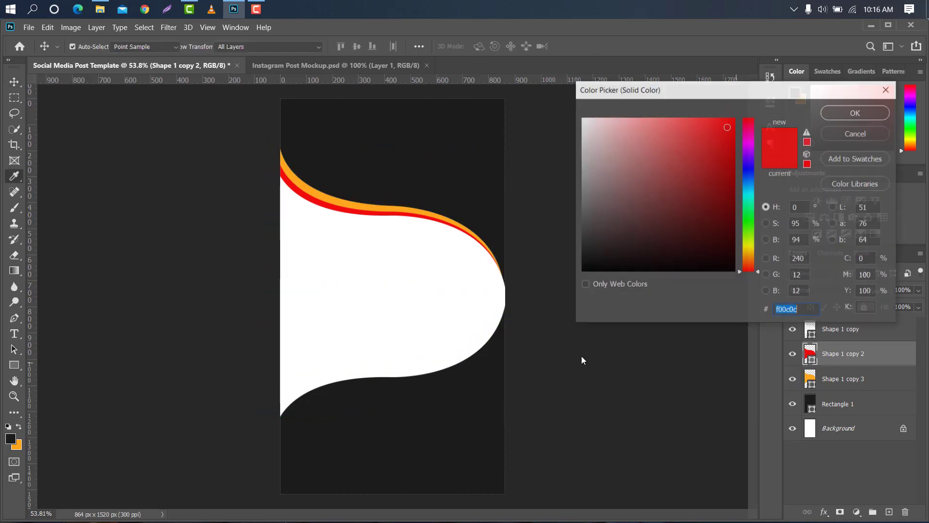
click(443, 390)
click(856, 113)
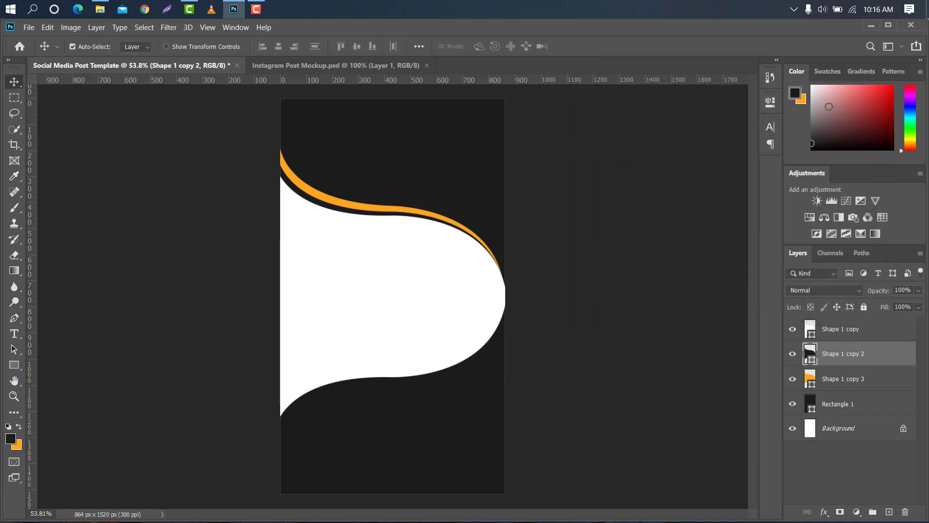
Duplicate the orange layer below it and set the duplicate's colour to white
drag(861, 383, 871, 414)
double_click(812, 410)
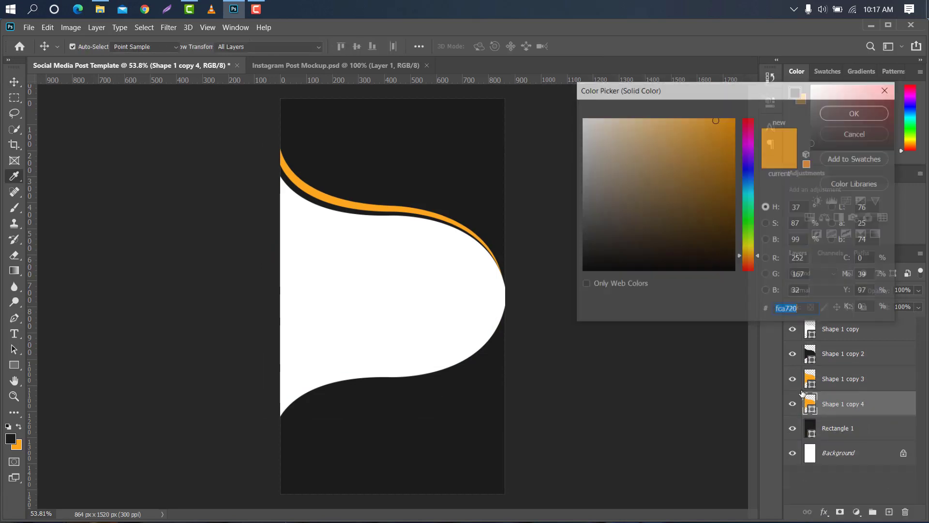
drag(646, 195, 573, 116)
click(830, 116)
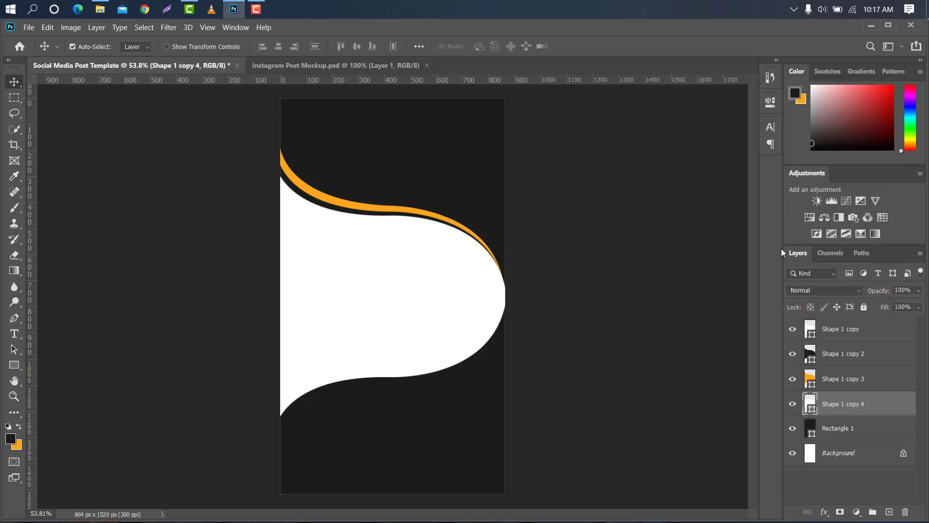
Rotate the white wave copy slightly, by about 0.3°
key(ctrl+t)
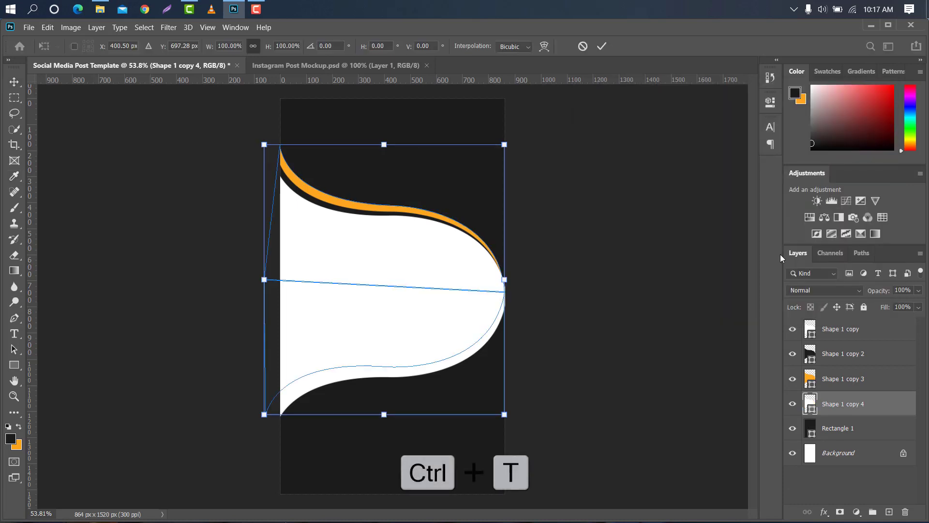
drag(587, 110, 588, 110)
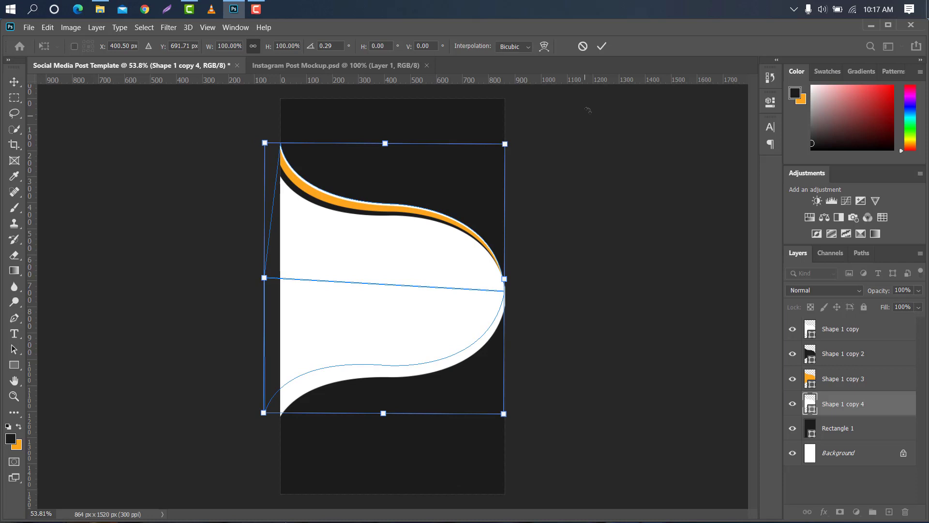
click(602, 47)
Select all four wave layers and nudge them down together on the canvas
ctrl+click(880, 383)
ctrl+click(881, 352)
ctrl+click(880, 334)
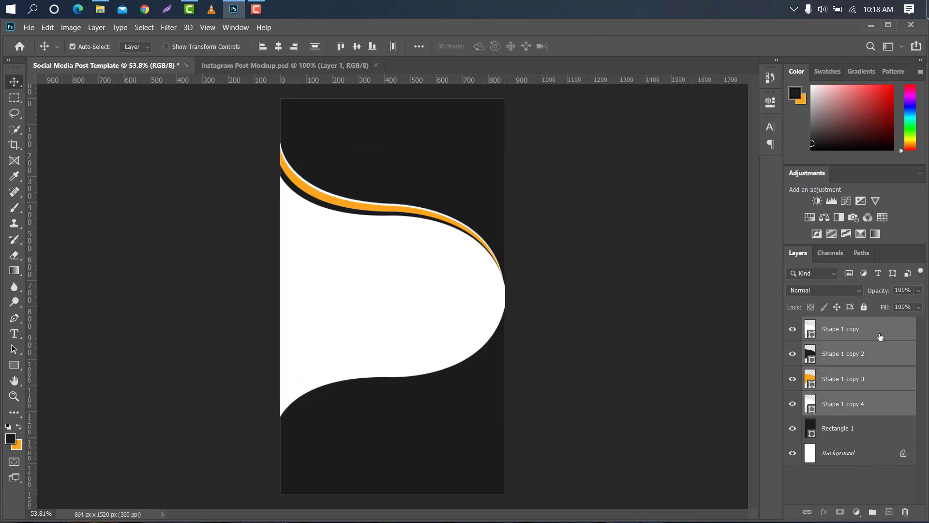
key(ctrl+t)
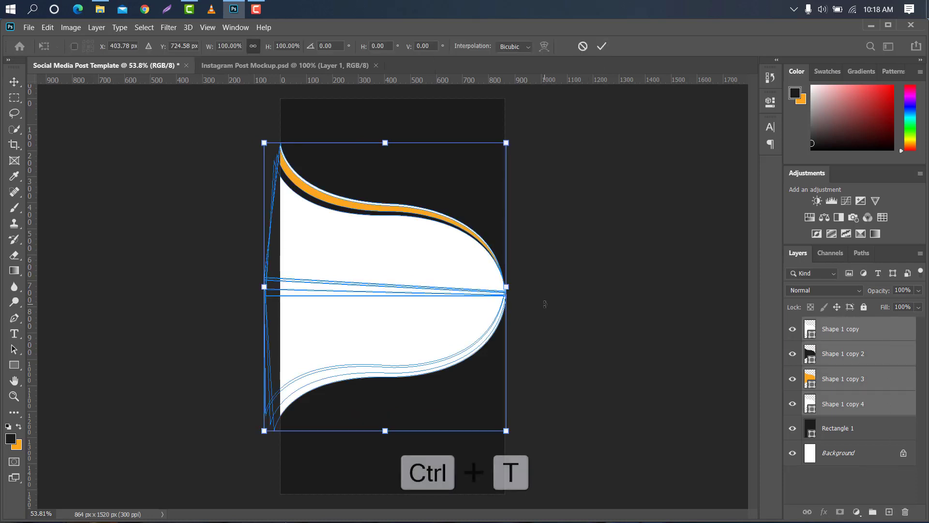
key(Down)
key(Down)
key(Down)
key(Down)
key(Down)
key(Down)
key(Down)
key(Down)
key(Down)
key(Down)
key(Down)
key(Down)
key(Down)
key(Down)
key(Down)
key(Down)
key(Down)
key(Down)
key(Down)
key(Down)
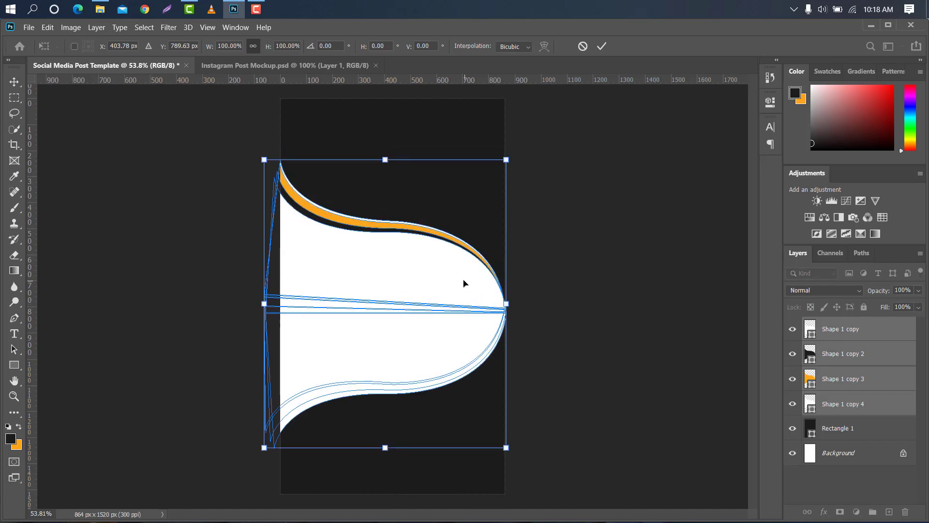
click(601, 46)
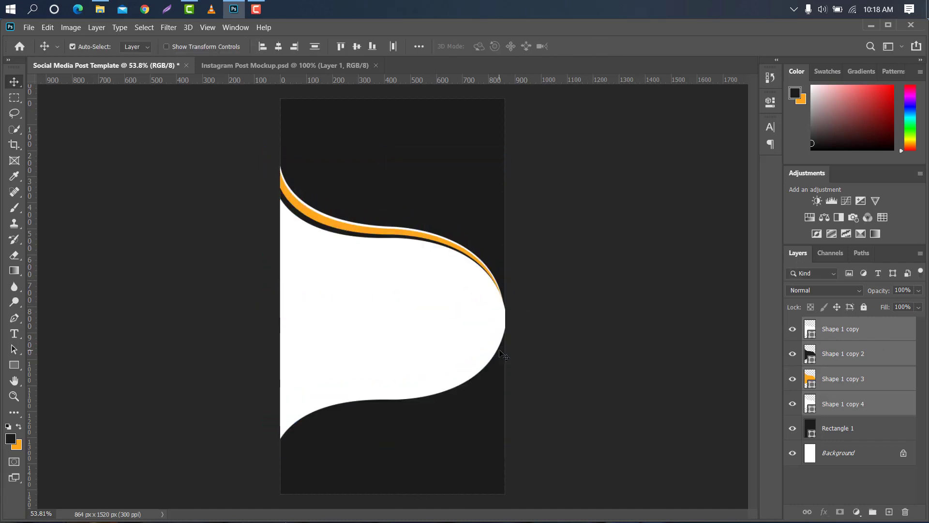
Add a new layer and draw a white circle about 240 px wide with the Ellipse tool near the wave's middle
click(878, 329)
click(888, 511)
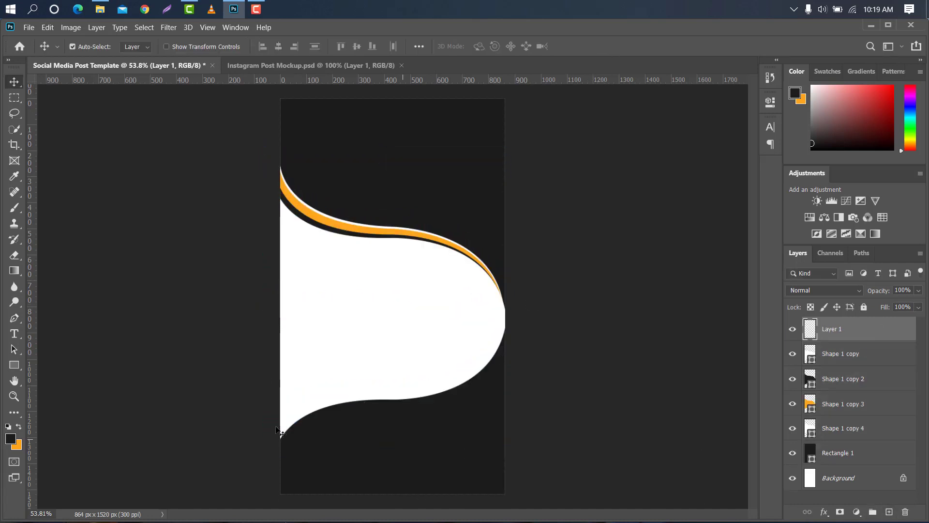
click(15, 365)
right_click(14, 365)
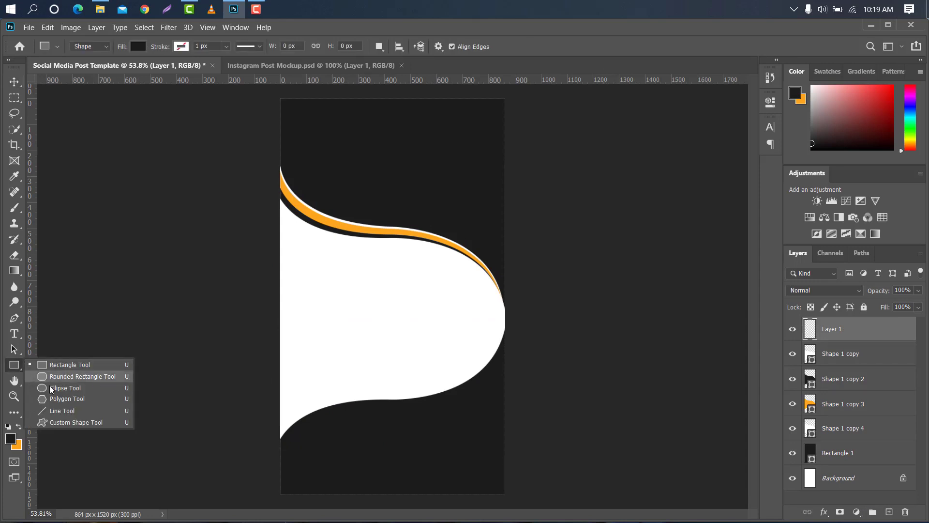
click(63, 387)
drag(381, 176, 443, 238)
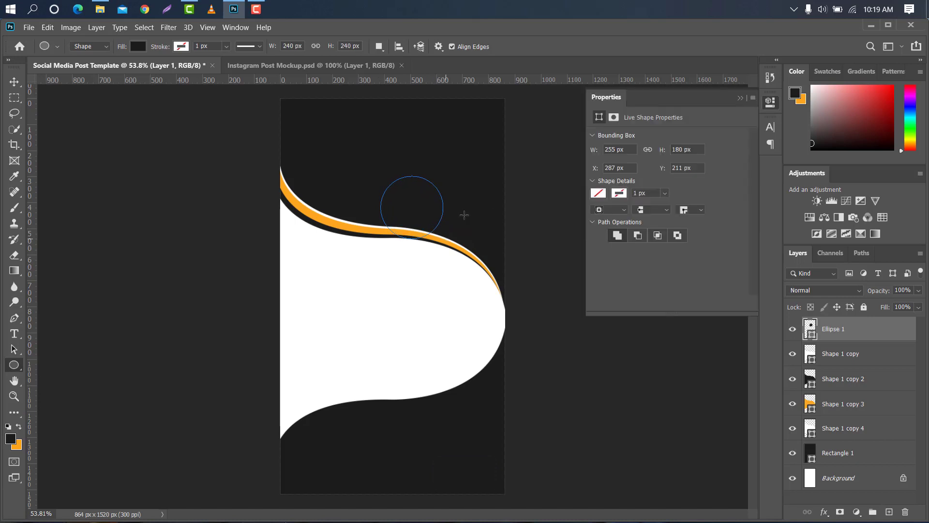
click(598, 193)
click(601, 256)
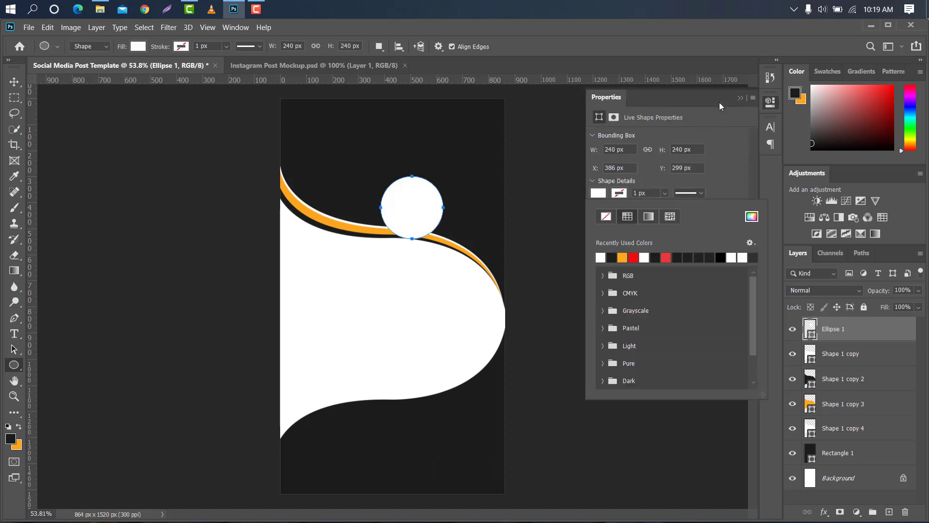
click(737, 96)
Move the white circle down onto the lower curve of the white shape
key(ctrl+t)
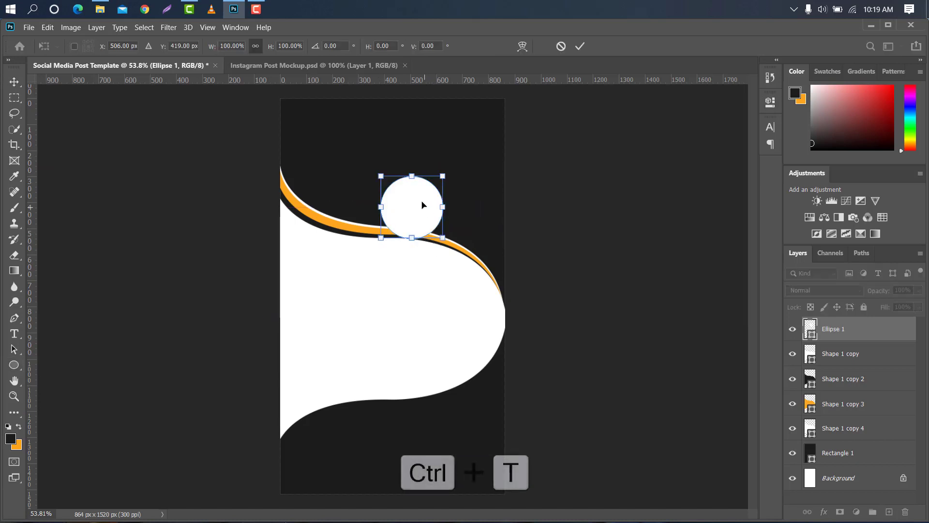
drag(424, 204, 369, 395)
click(580, 47)
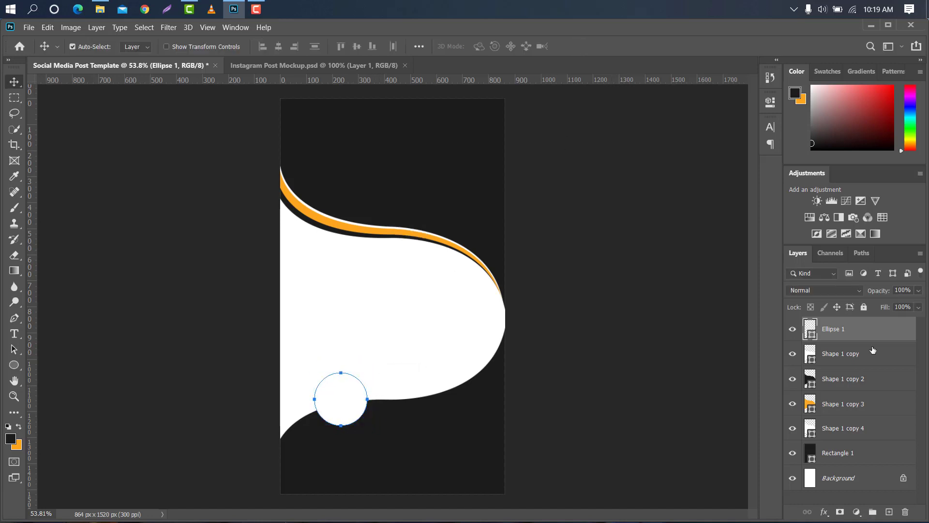
Duplicate the circle and recolour the copy with the dark colour sampled from the canvas
drag(876, 327, 893, 506)
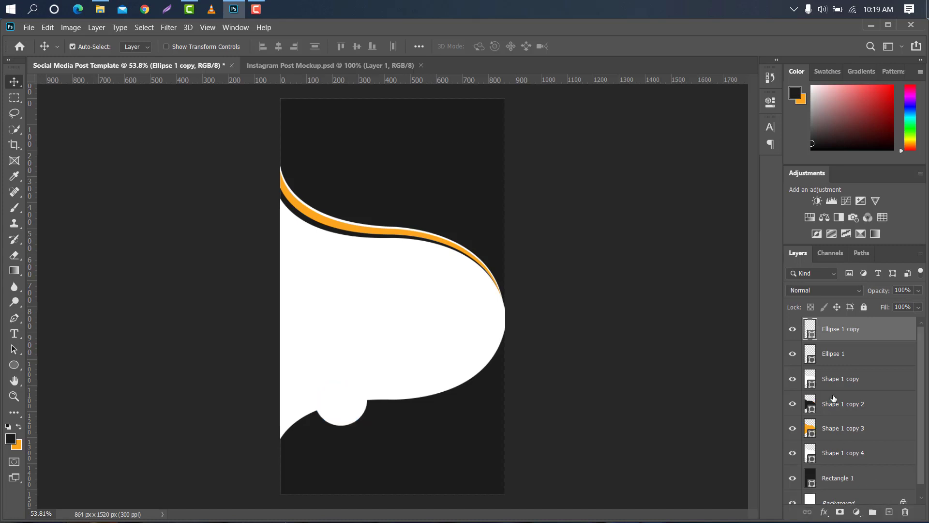
double_click(812, 334)
click(440, 210)
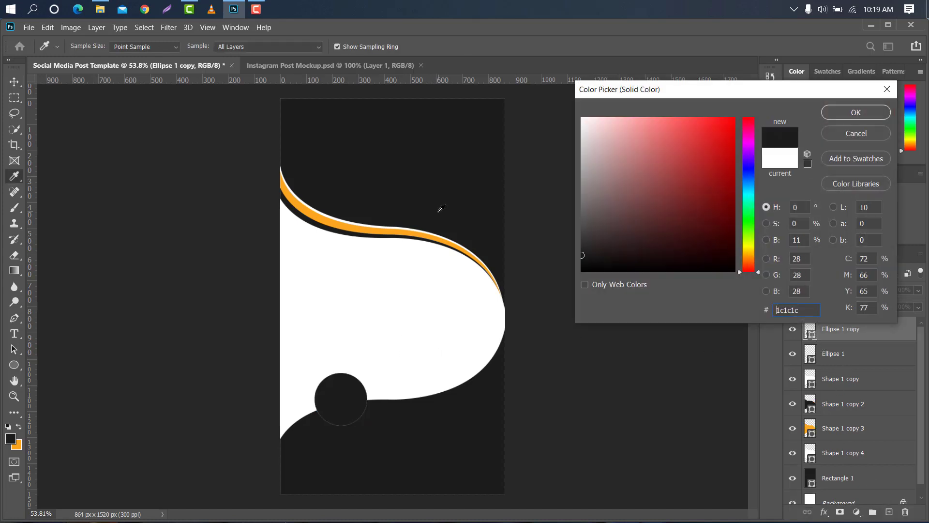
click(832, 112)
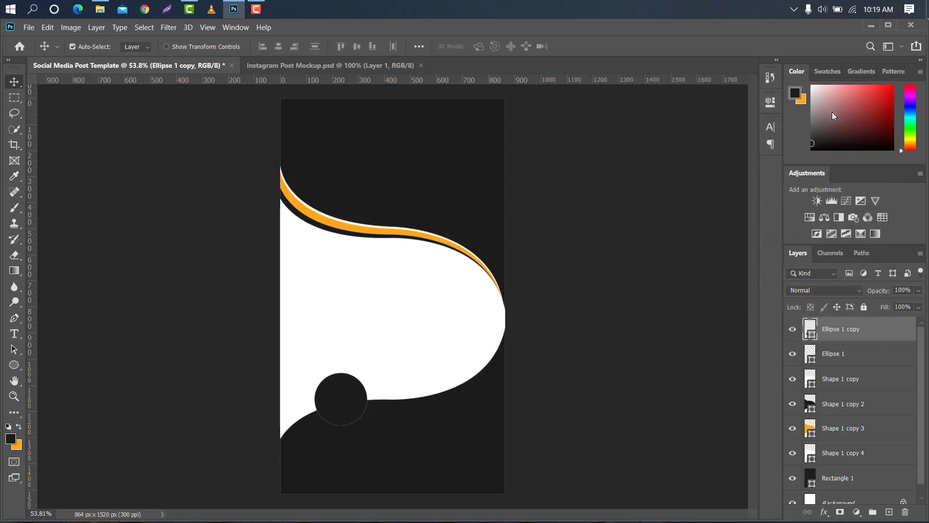
Scale the dark circle down to about 94% so a white ring shows around it
scroll(344, 418, up, 5)
scroll(335, 370, up, 2)
key(ctrl+t)
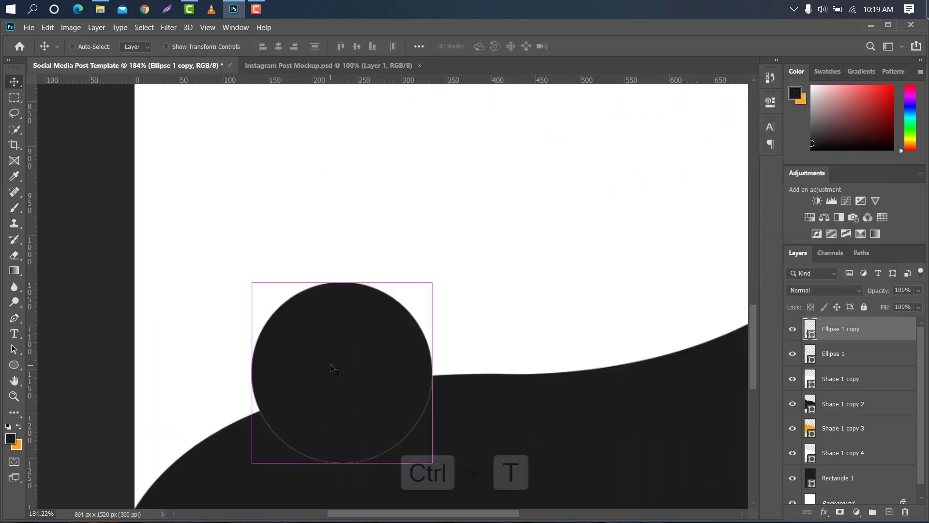
drag(346, 277, 346, 286)
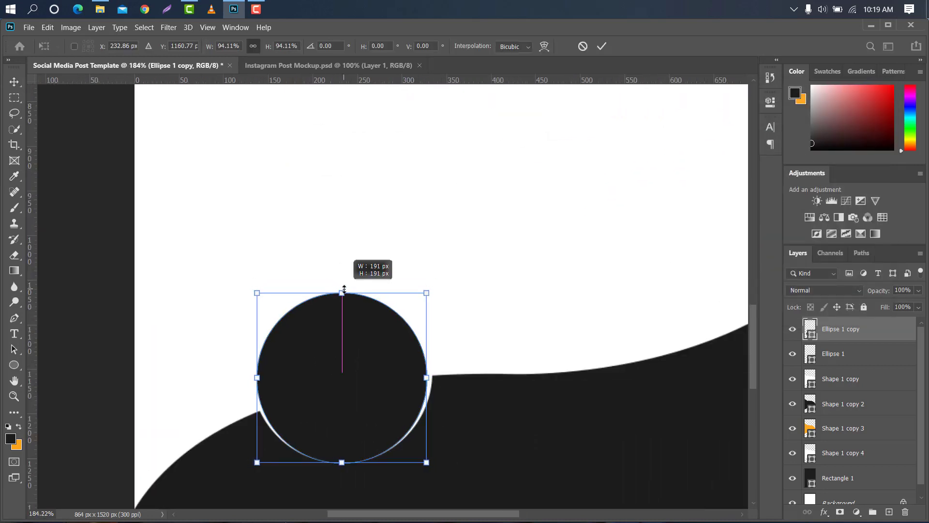
drag(341, 331, 341, 335)
click(601, 46)
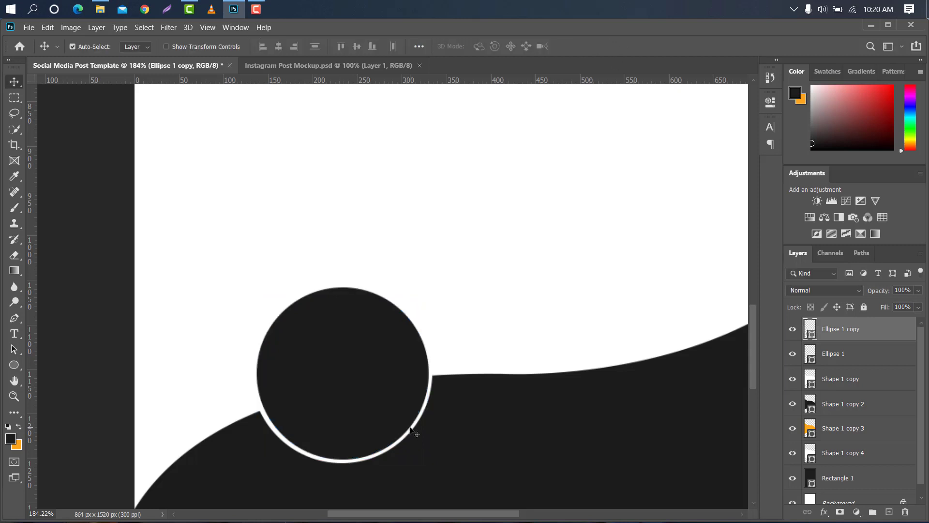
Add a drop shadow to the white circle with 100% opacity, 4 px distance and 16 px size
click(408, 429)
double_click(877, 356)
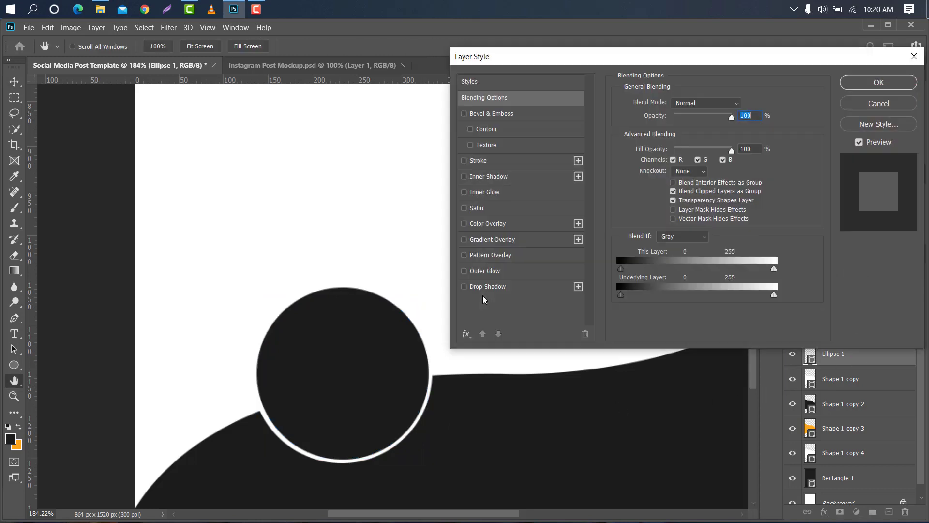
click(484, 286)
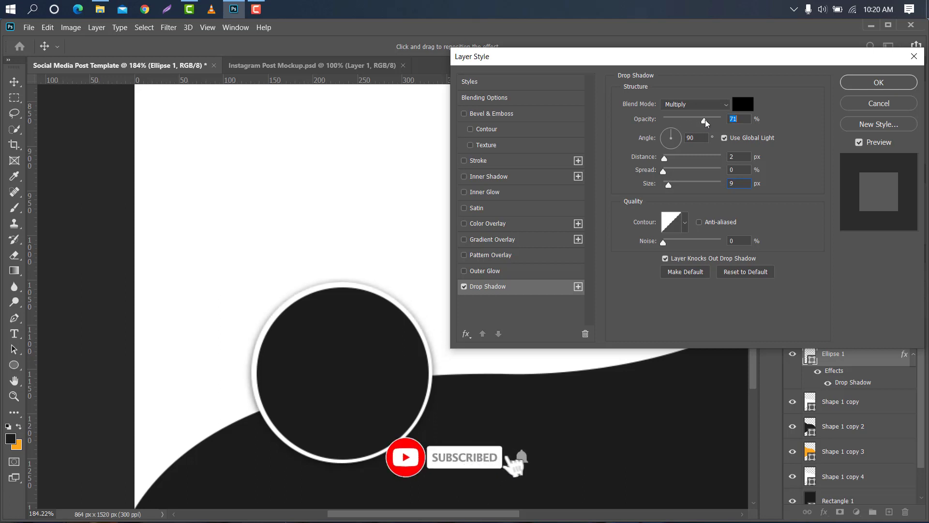
drag(704, 120, 724, 119)
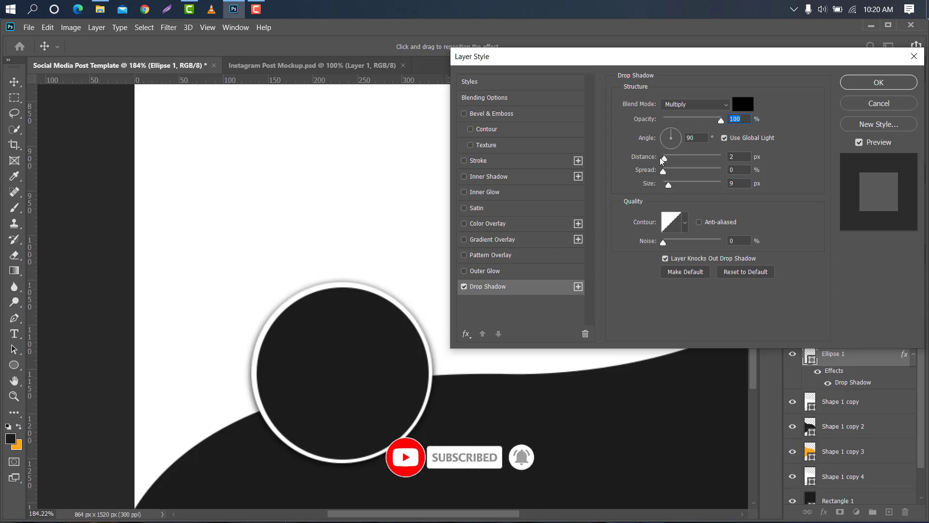
drag(664, 158, 670, 185)
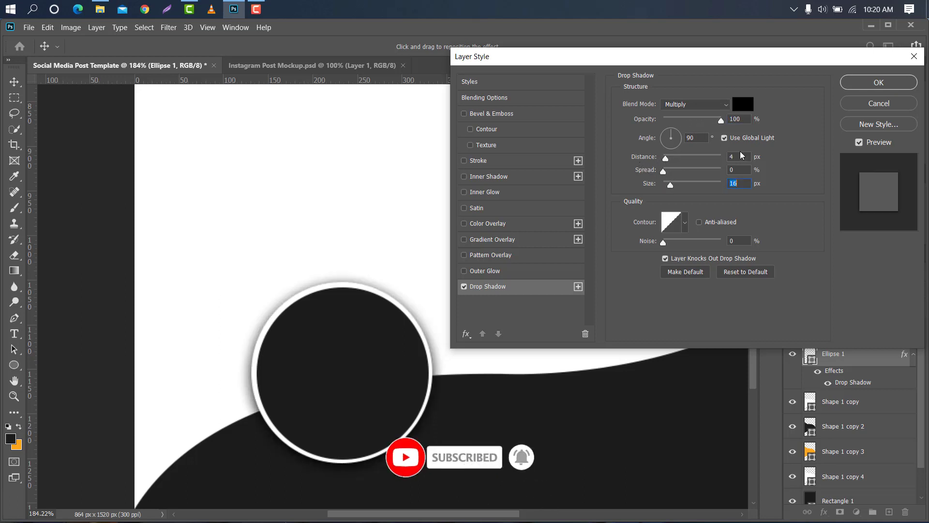
click(864, 84)
Group the white and dark circle layers together
scroll(413, 275, down, 6)
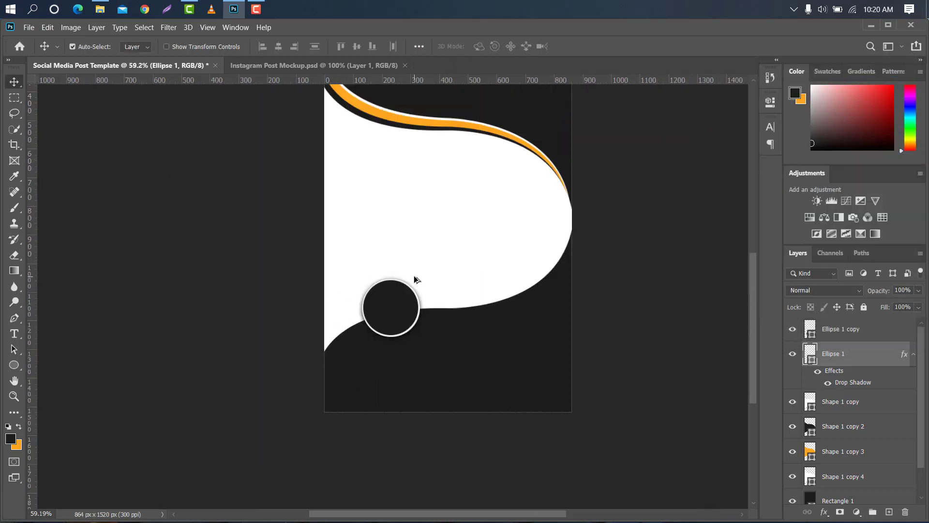
scroll(413, 275, up, 1)
ctrl+click(869, 331)
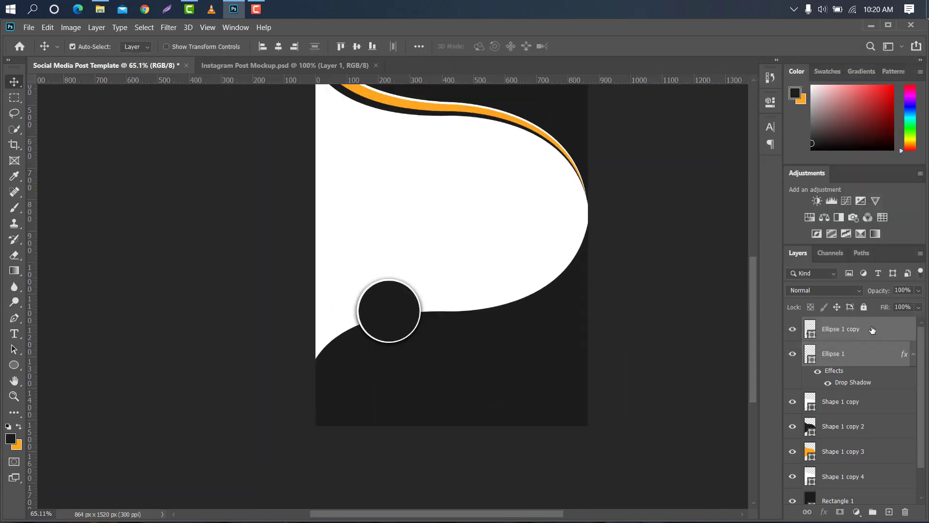
click(874, 512)
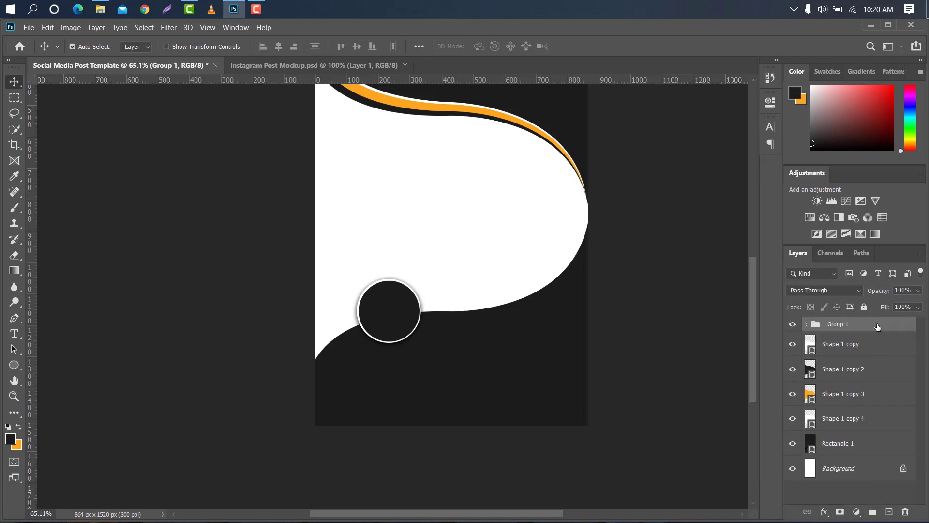
Duplicate the circle group and move the copy to the right beside the first circle
drag(877, 327, 887, 511)
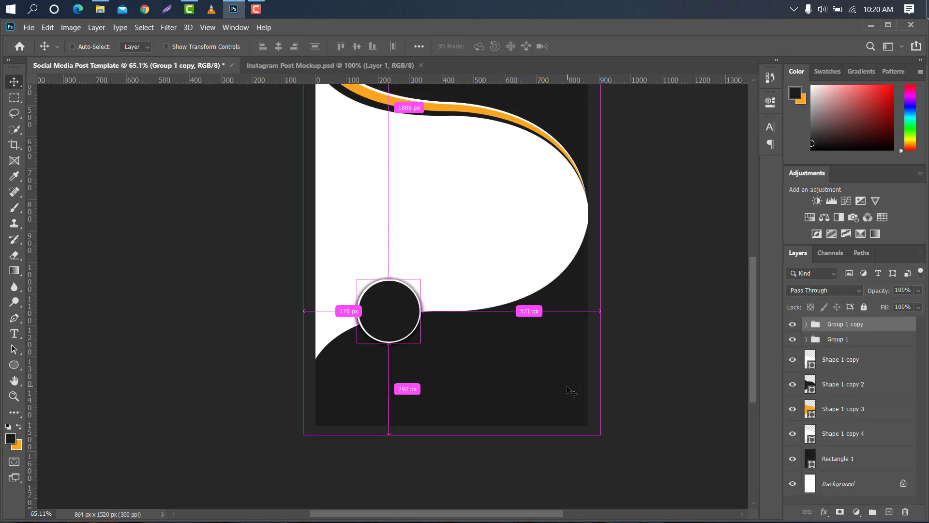
key(ctrl+t)
drag(406, 298, 465, 288)
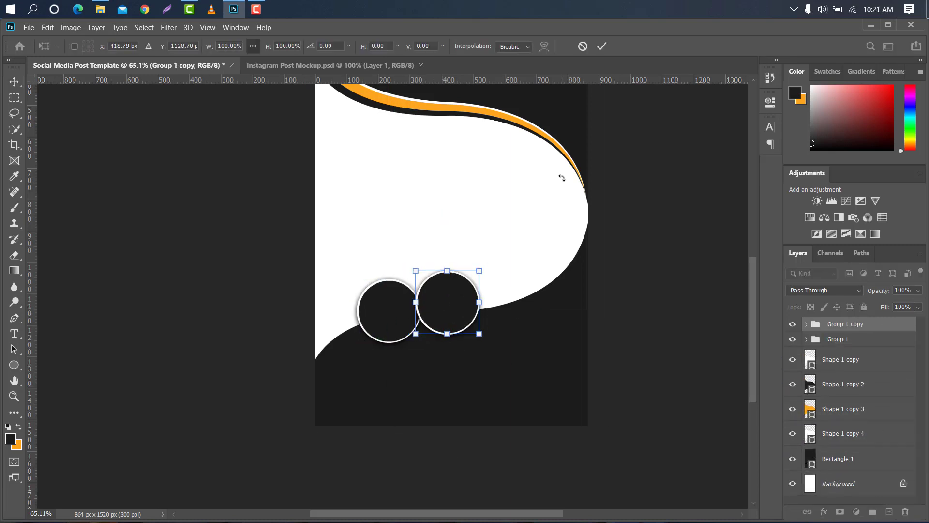
key(Left)
click(600, 46)
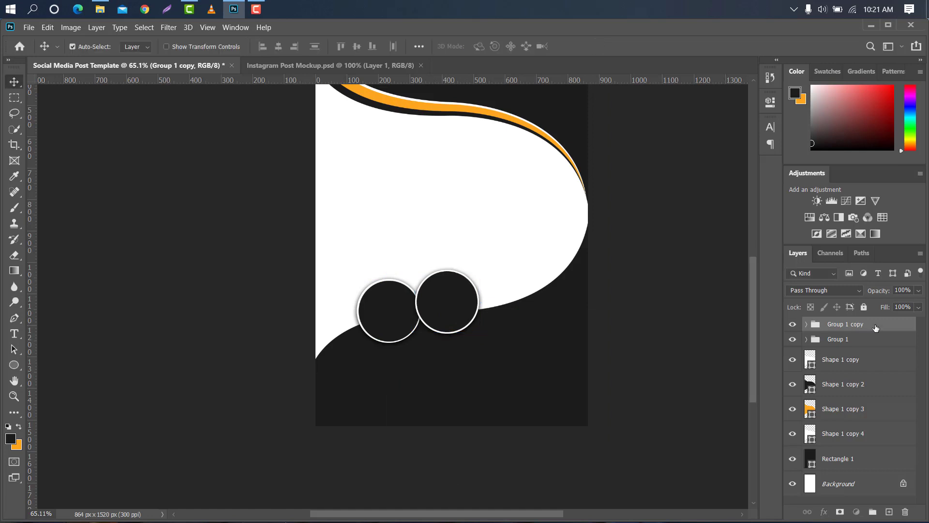
Duplicate the group again and place the third circle further right and higher along the curve
drag(875, 328, 890, 511)
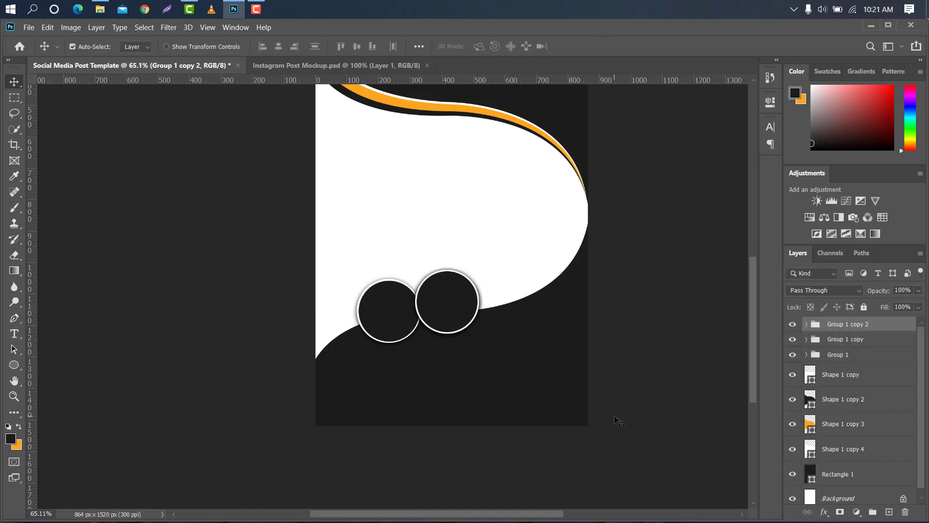
key(ctrl+t)
drag(453, 314, 509, 299)
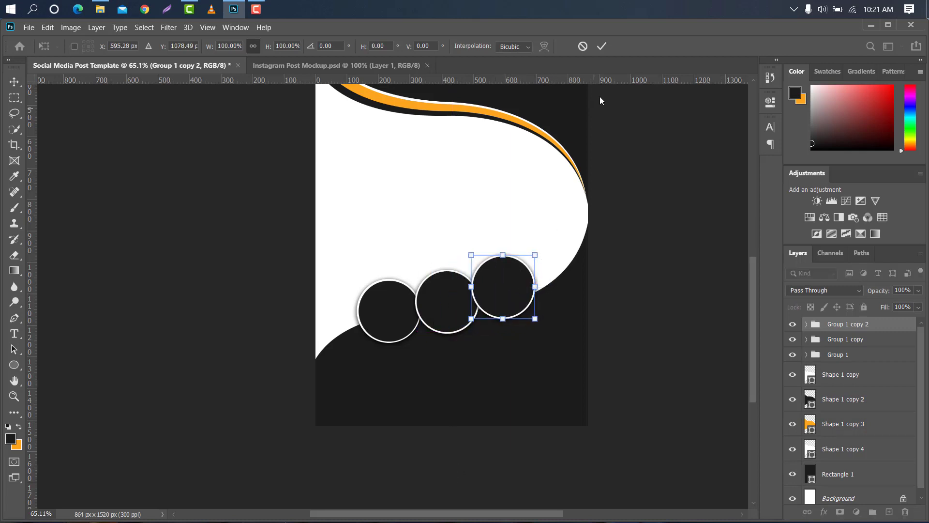
click(602, 46)
Select all three circle groups and scale them together to about 107% along the curve
click(883, 355)
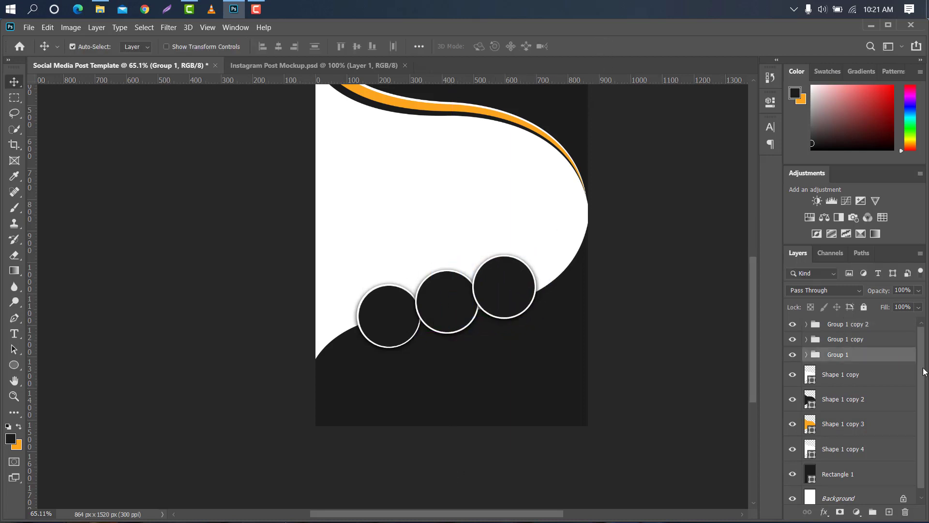
shift+click(879, 328)
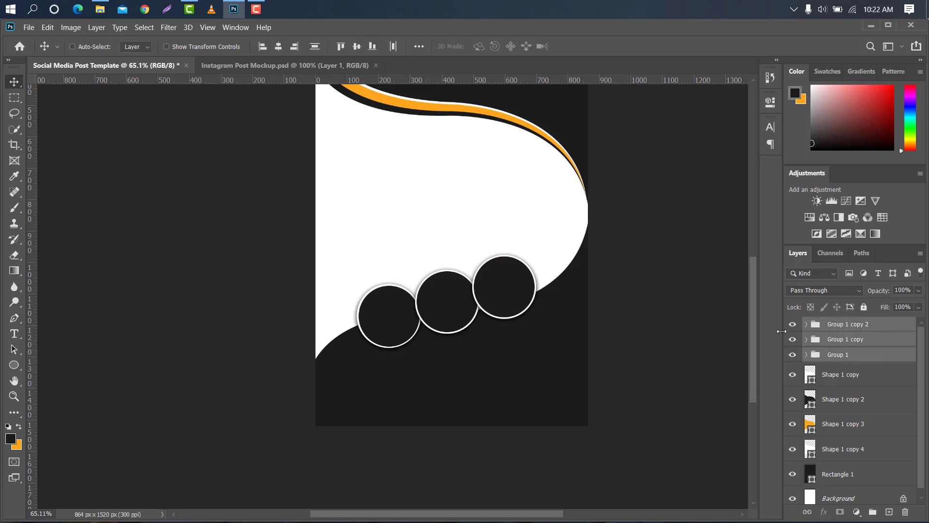
key(ctrl+t)
drag(497, 306, 548, 300)
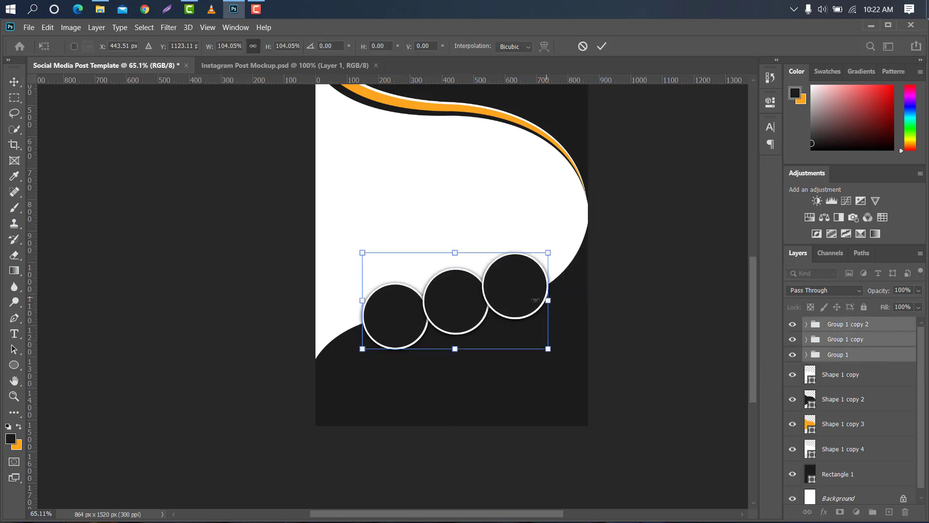
drag(361, 305, 355, 304)
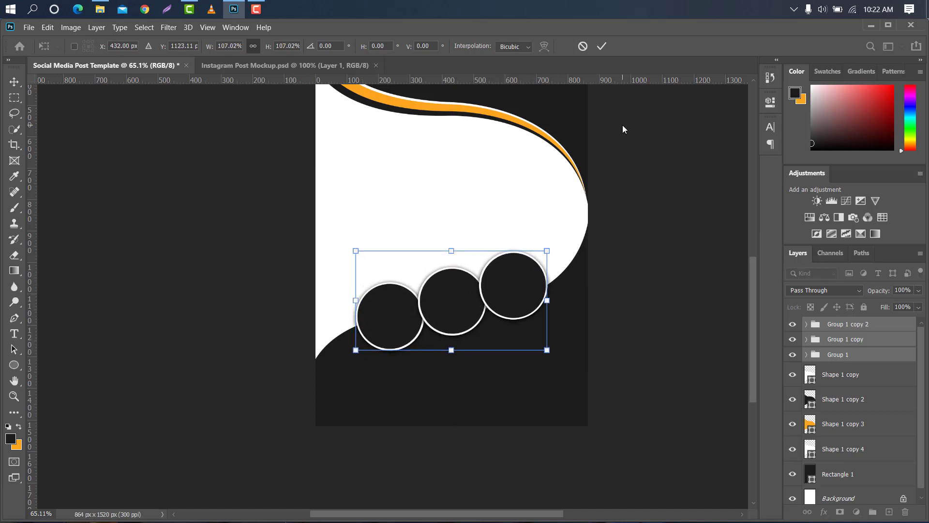
click(601, 47)
Expand the third circle group to show its layers
click(875, 324)
click(806, 324)
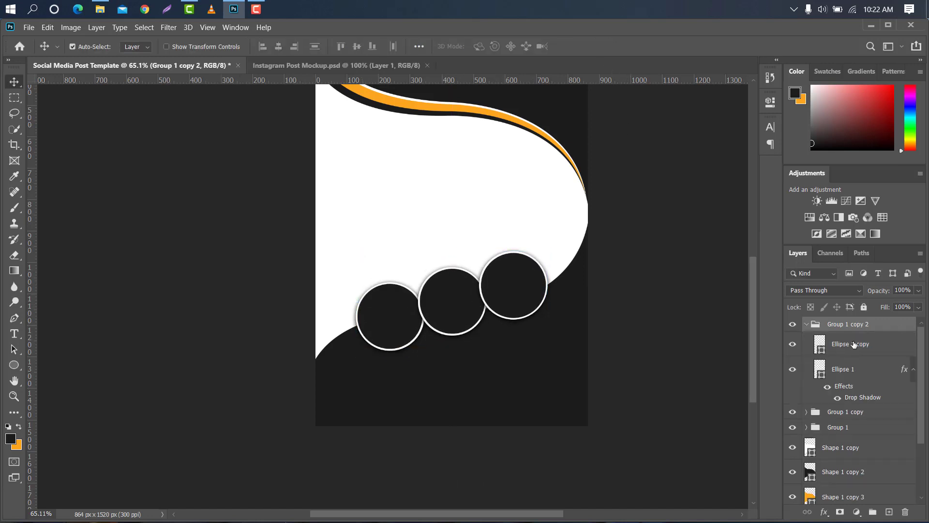
Duplicate the third circle's ellipse layer and move the copy out of its group to the top of the layer stack
drag(870, 345, 889, 510)
drag(871, 345, 849, 325)
click(807, 348)
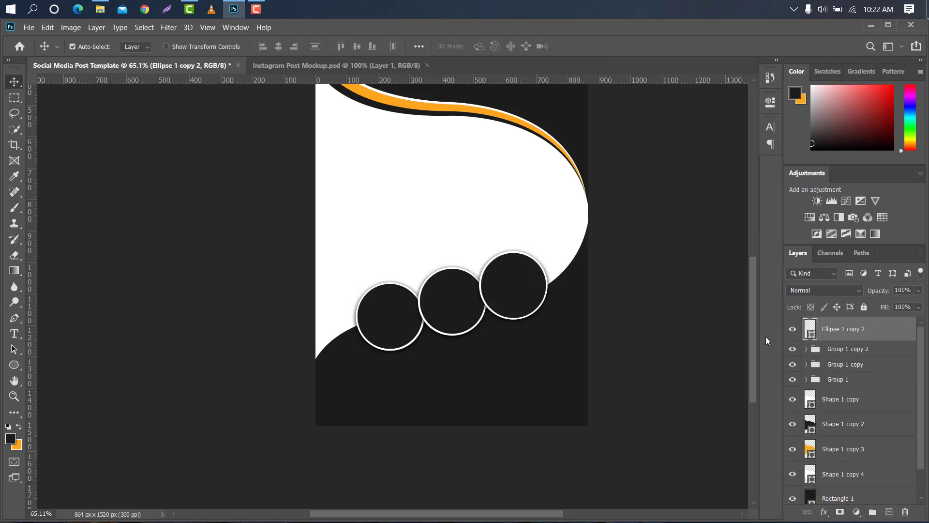
Move the ellipse copy onto the upper orange curve and scale it down to about 94%
key(ctrl+t)
drag(502, 290, 492, 184)
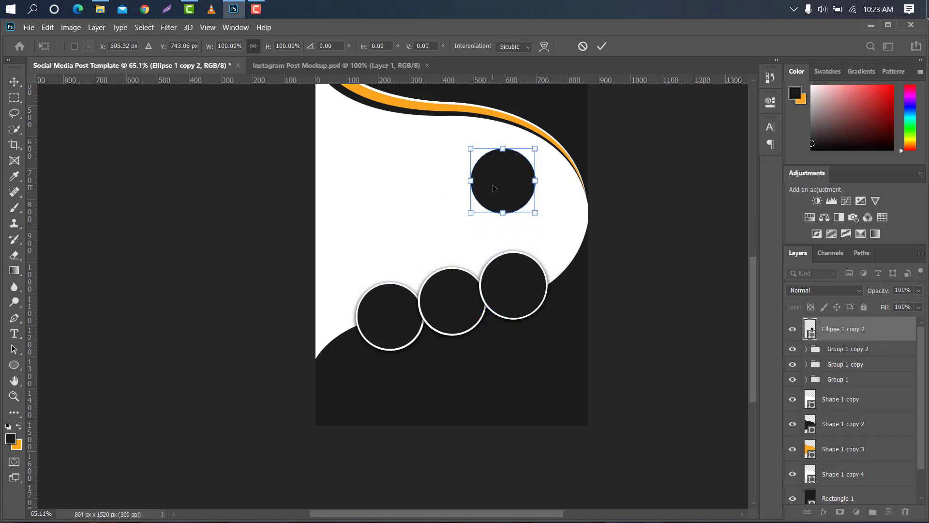
scroll(491, 190, down, 5)
scroll(490, 189, up, 1)
drag(422, 300, 433, 254)
scroll(445, 268, up, 4)
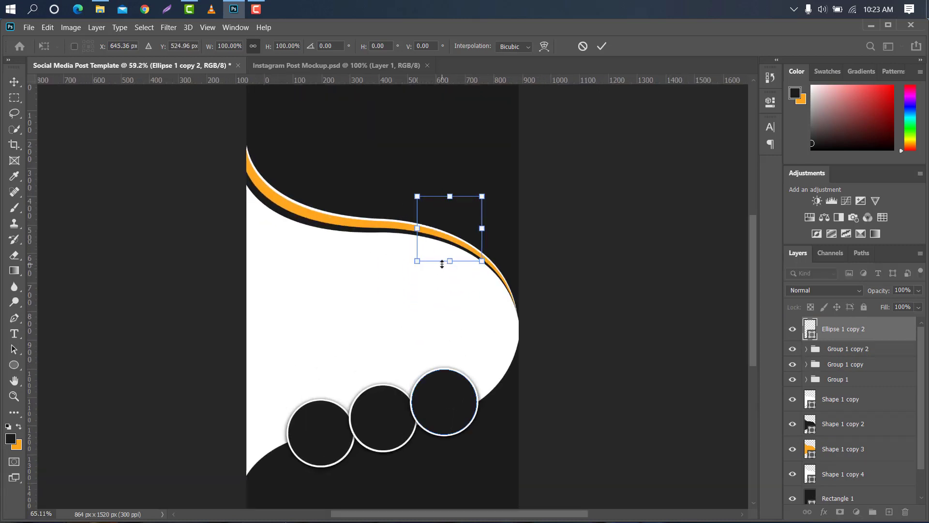
drag(414, 193, 416, 196)
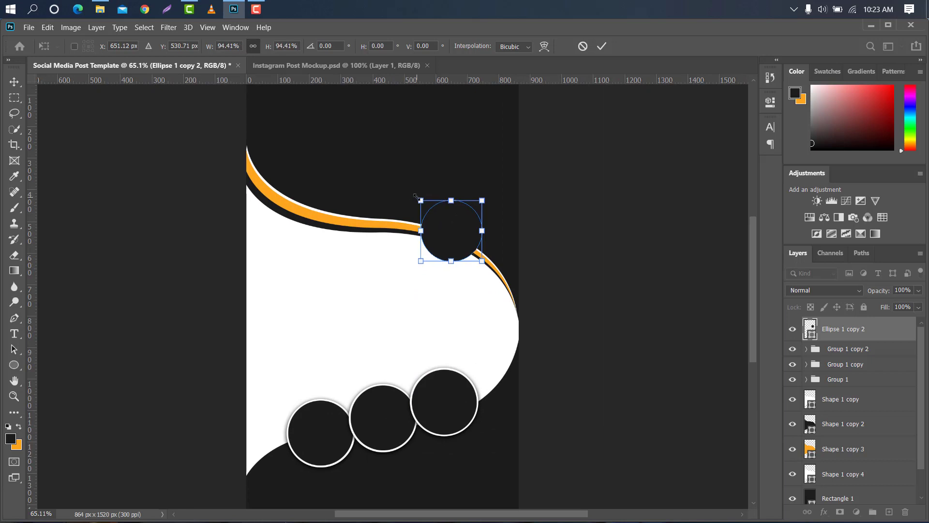
click(605, 46)
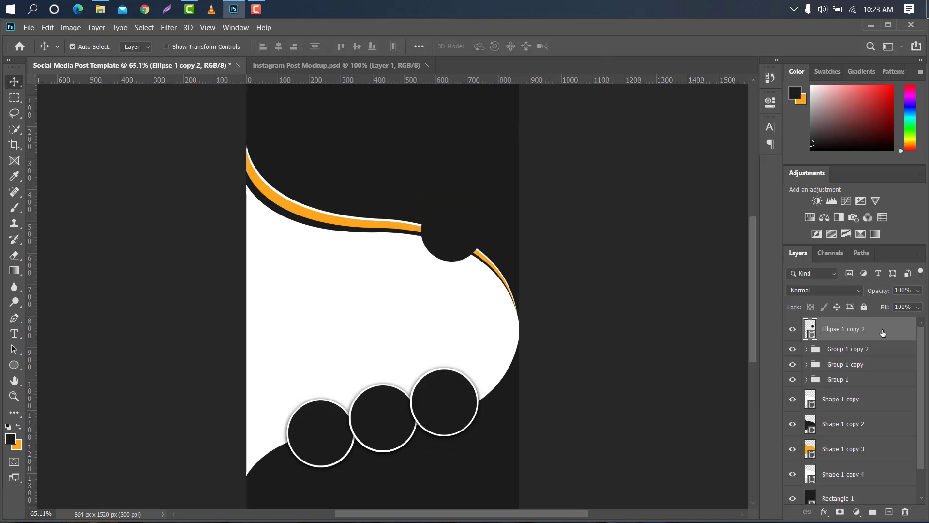
Change the ellipse copy's fill colour to a dark red
double_click(811, 335)
drag(696, 228, 692, 213)
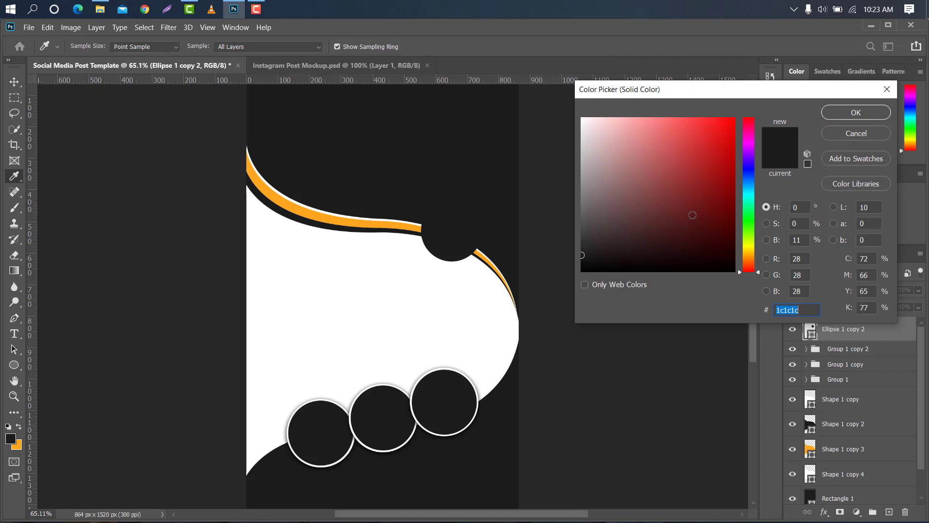
click(855, 112)
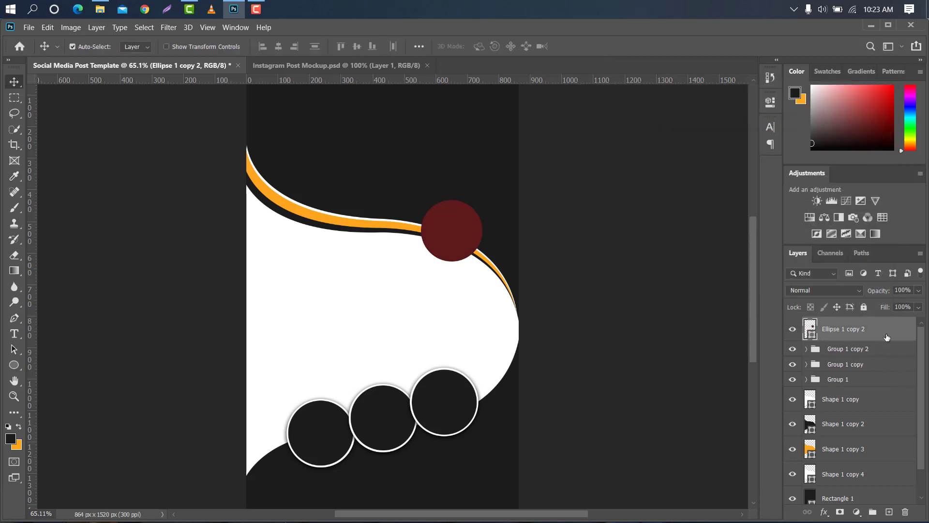
Duplicate the red ellipse and scale the new copy to about 92% in place
drag(886, 337, 889, 509)
key(ctrl+t)
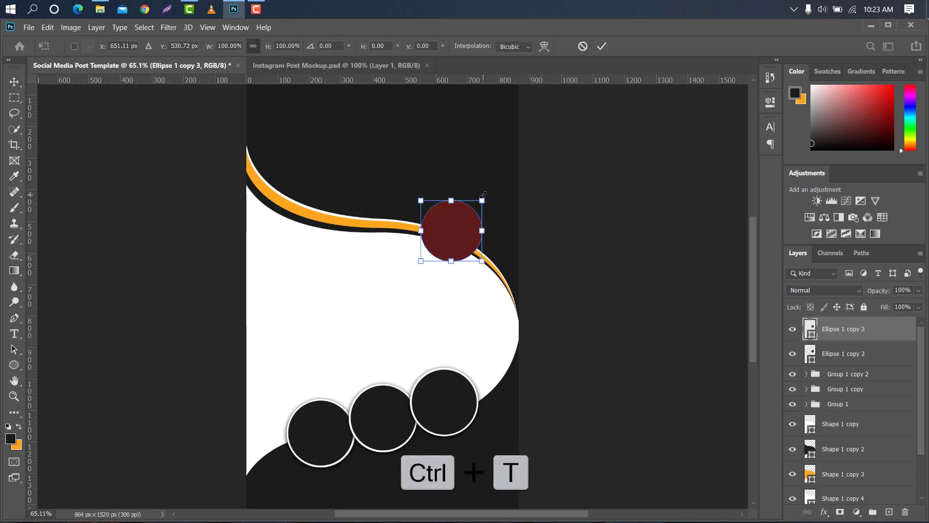
drag(483, 194, 480, 197)
scroll(442, 234, up, 3)
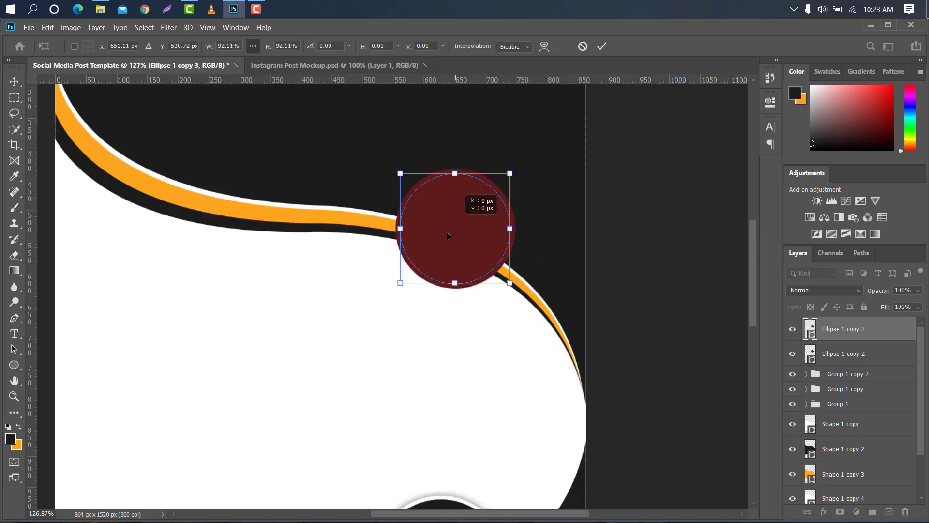
click(601, 46)
Give the inner ellipse no fill and a 3 px white dashed stroke
click(18, 365)
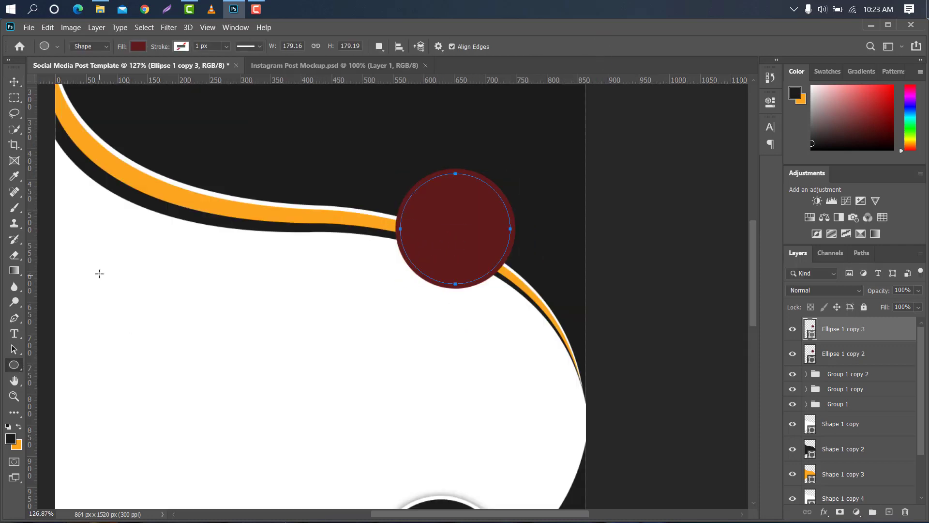
click(137, 46)
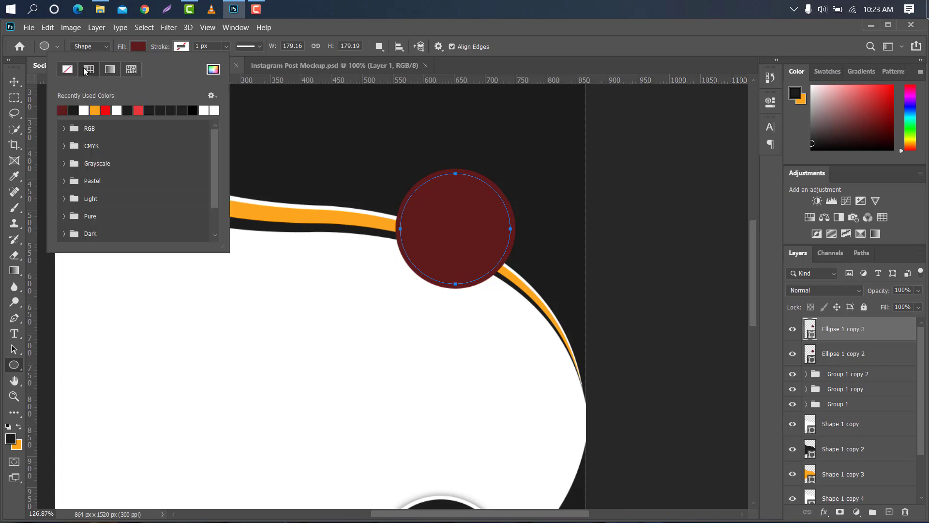
click(67, 71)
click(165, 46)
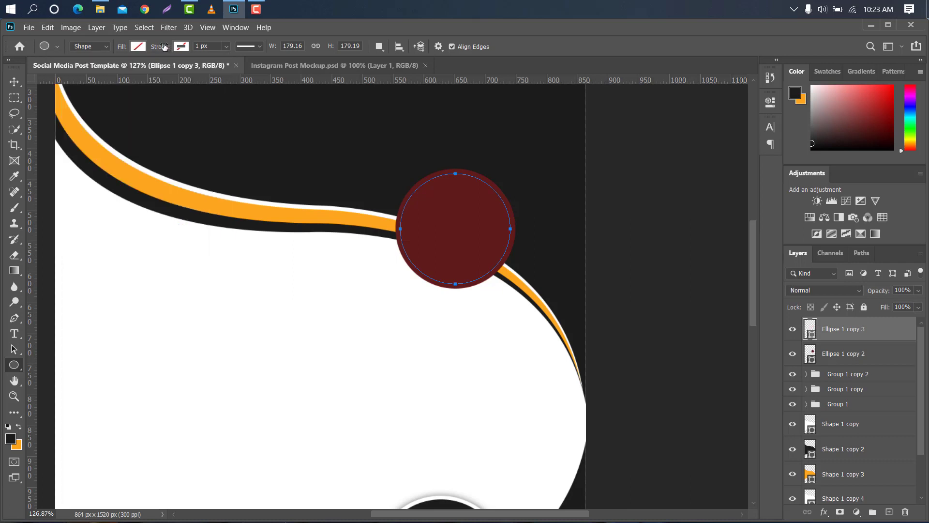
drag(164, 47, 166, 47)
click(176, 47)
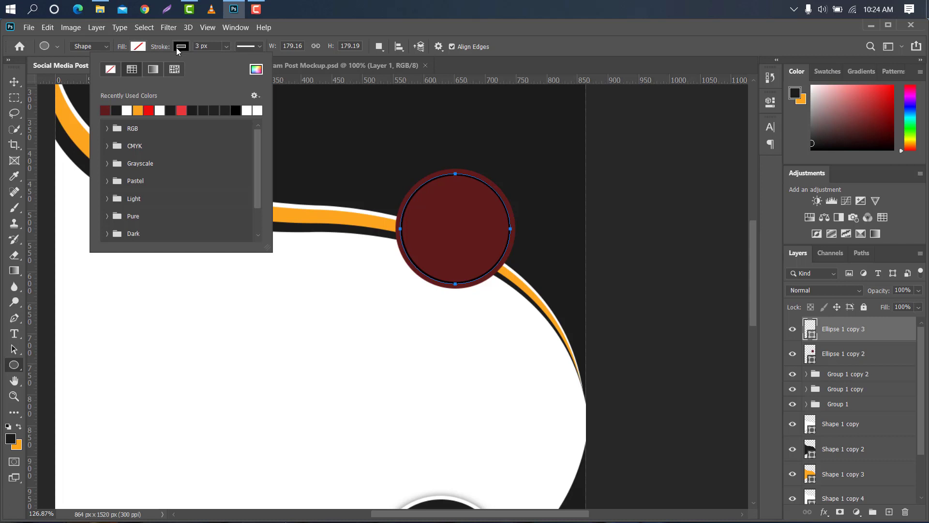
click(131, 104)
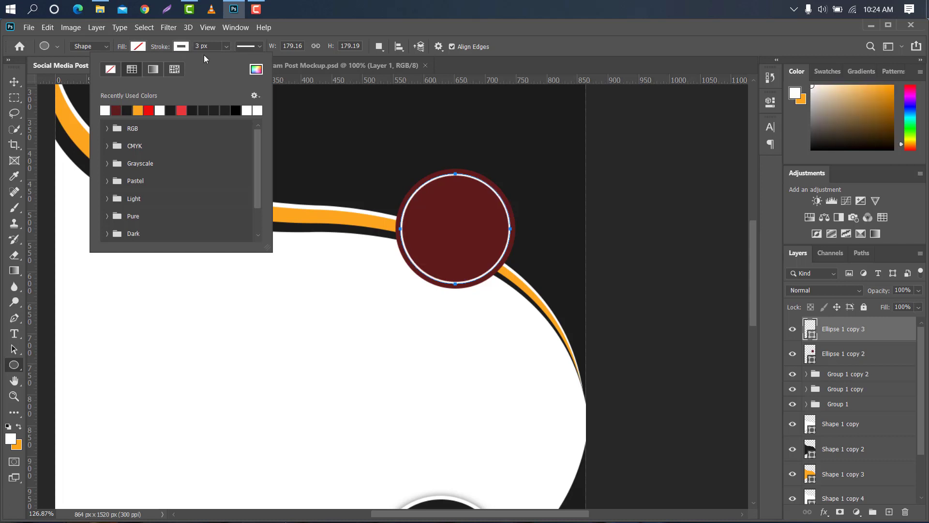
click(262, 46)
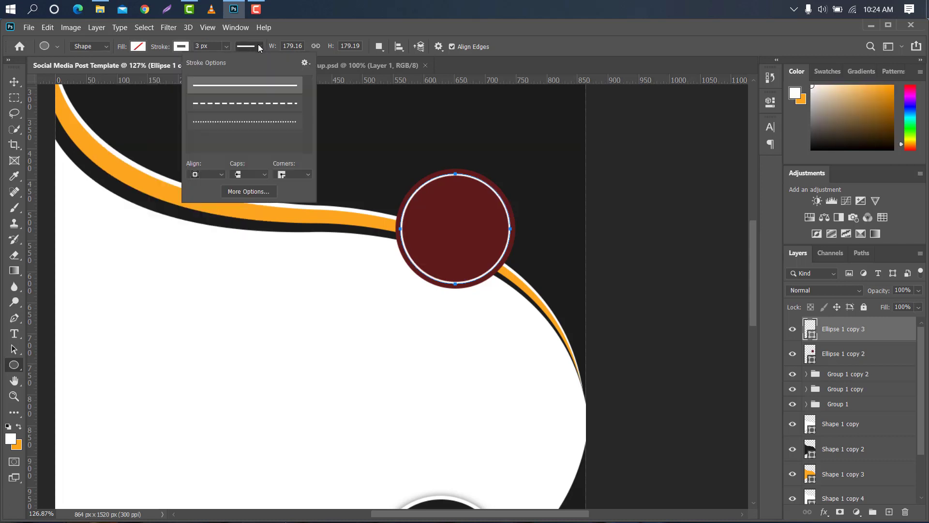
click(200, 103)
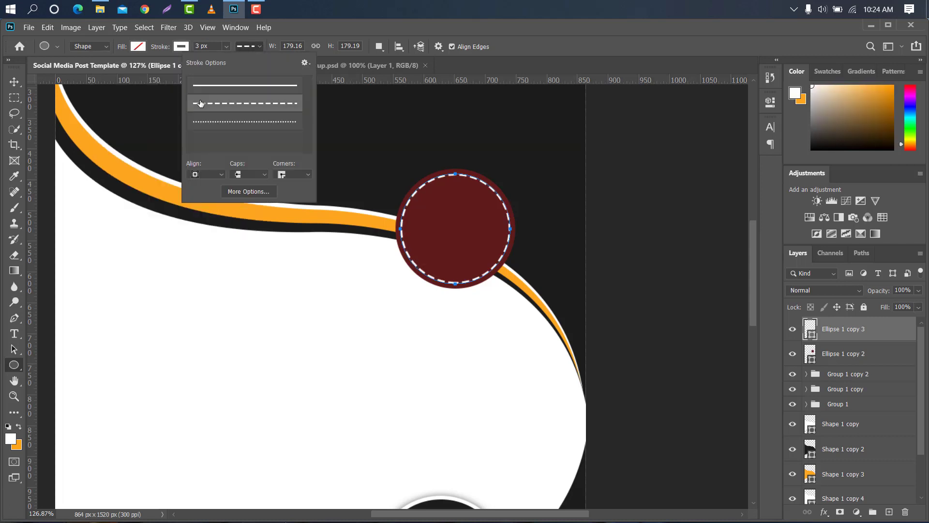
Set the outer ellipse's fill back to the dark background colour 1c1c1c
click(15, 84)
scroll(397, 156, down, 5)
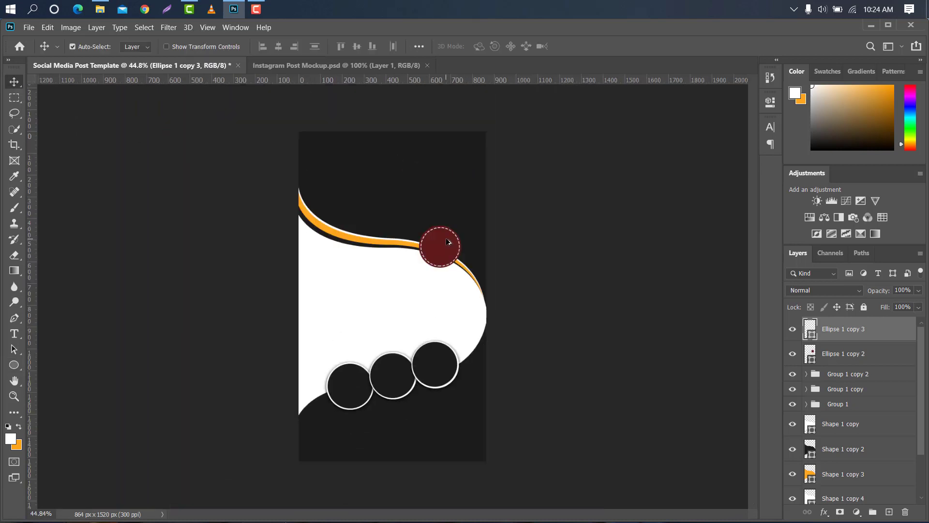
scroll(446, 241, up, 2)
double_click(811, 361)
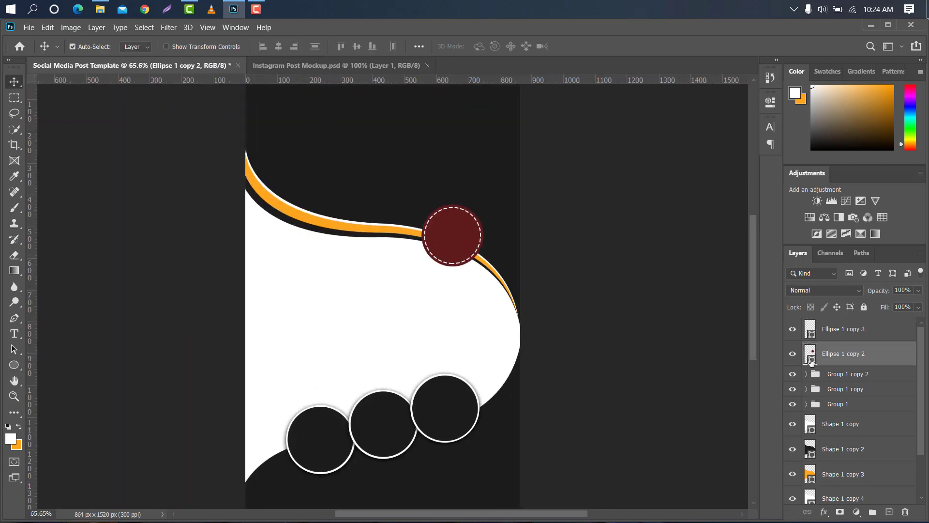
click(397, 178)
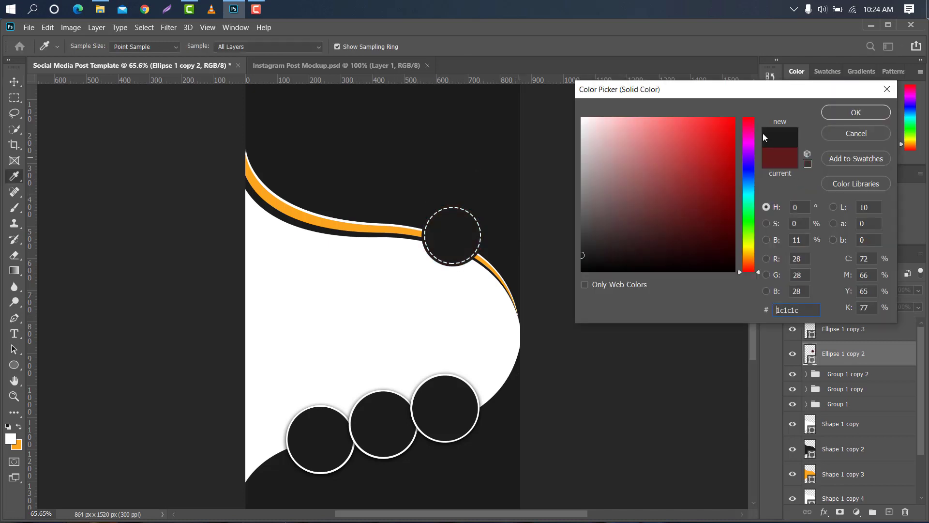
click(866, 112)
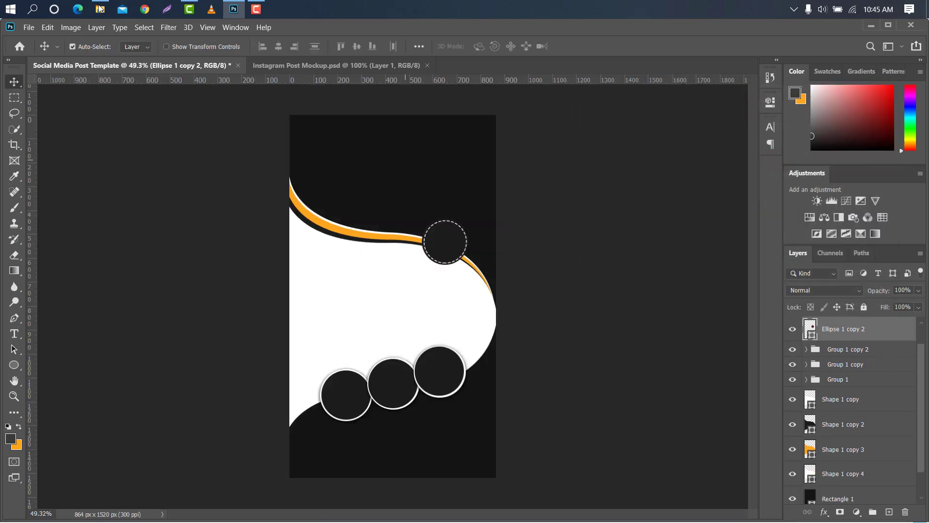
Import the Bluenose restaurant photo from the restaurant food folder and fit it across the top of the canvas
click(99, 8)
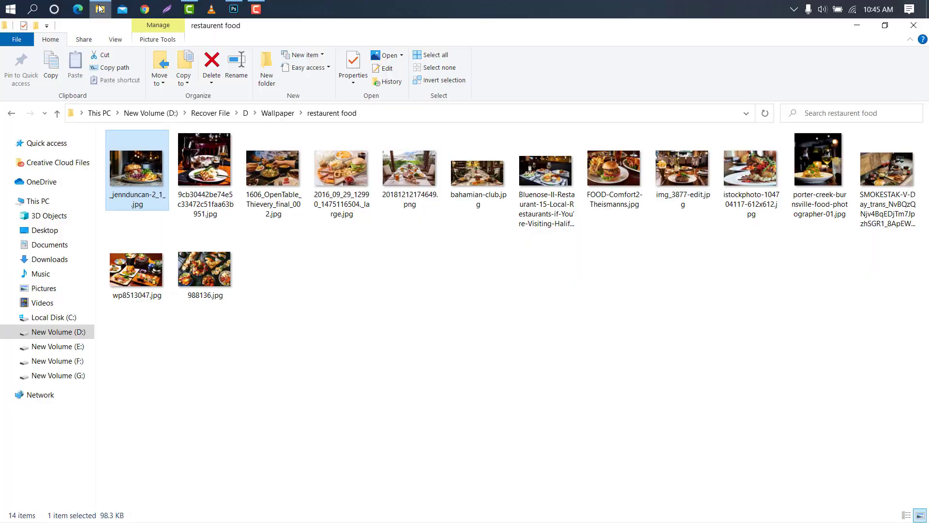
drag(564, 190, 422, 127)
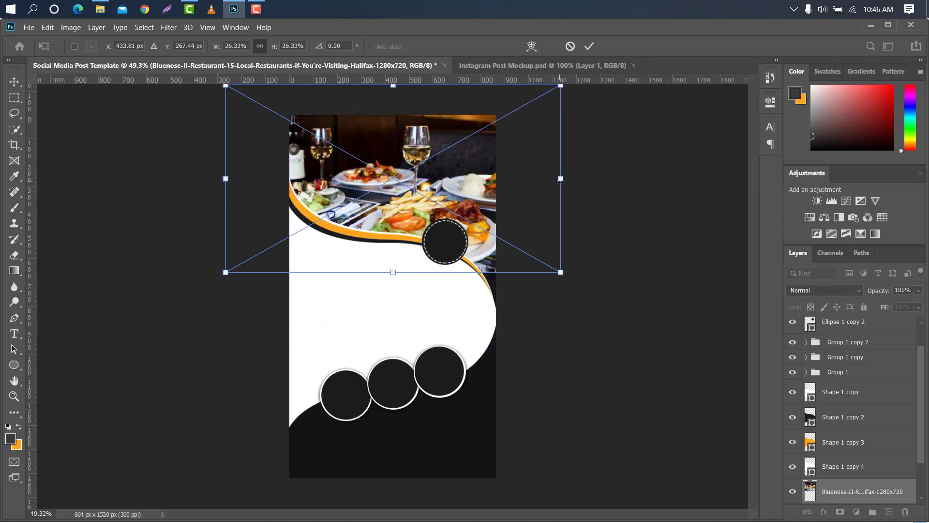
drag(560, 180, 532, 180)
drag(486, 275, 486, 315)
drag(464, 205, 477, 205)
click(588, 46)
Add a layer mask to the dark background rectangle and set the foreground colour to 393939
click(447, 471)
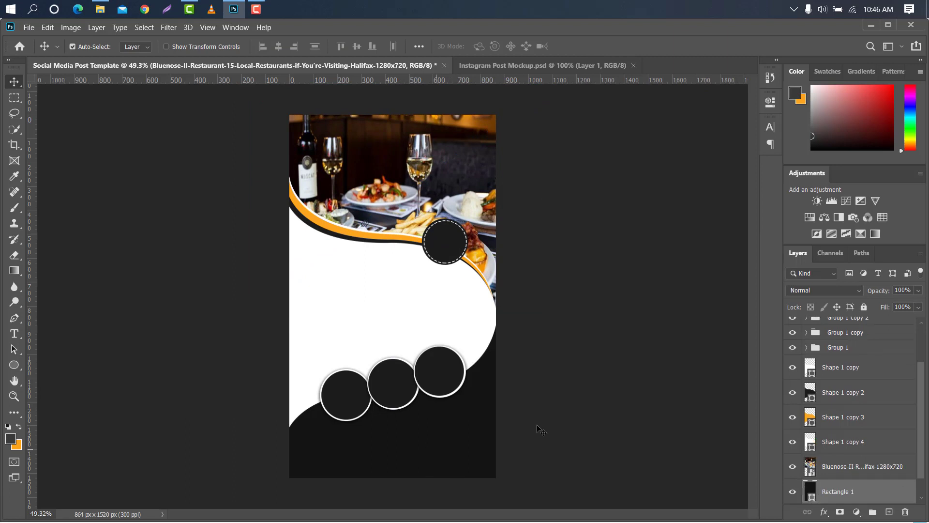
click(839, 512)
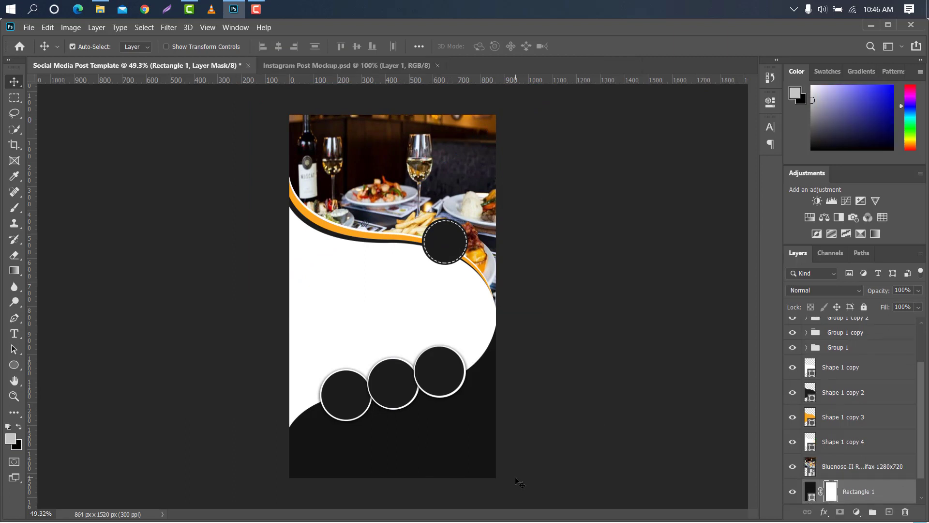
click(11, 439)
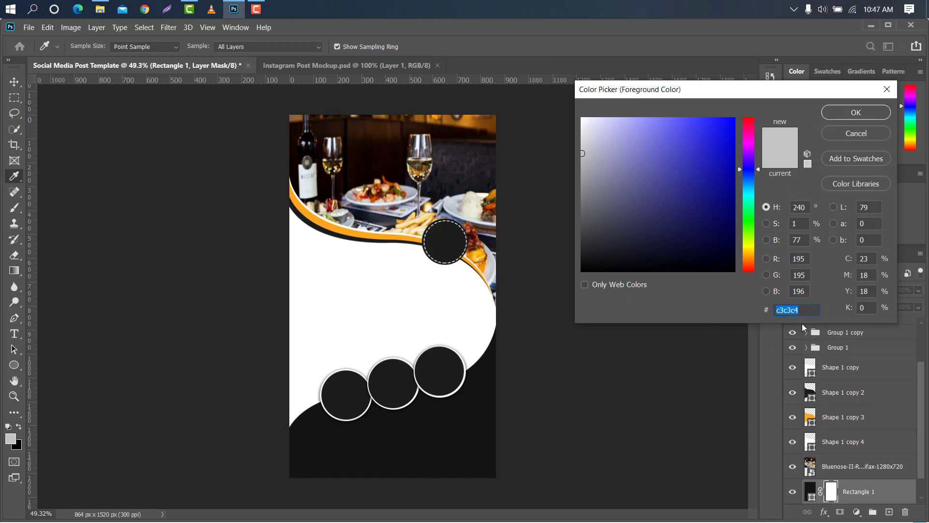
text(393939)
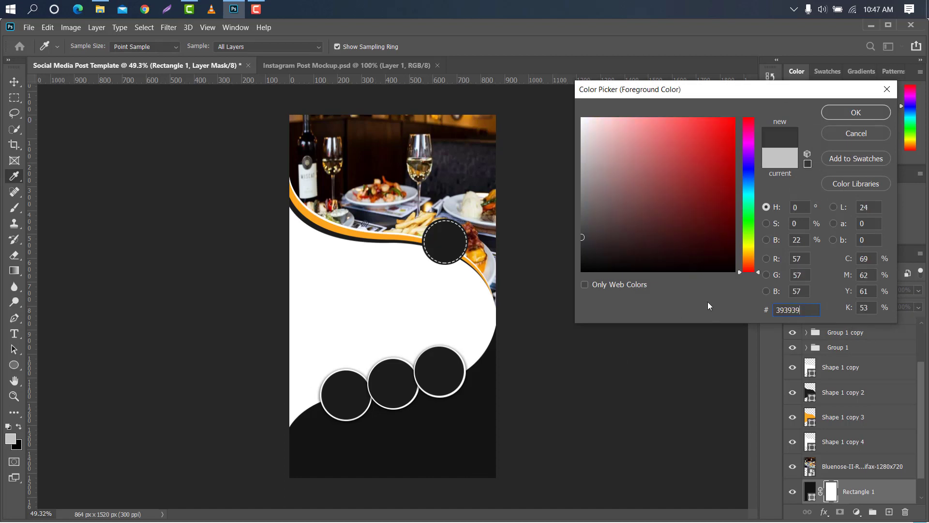
click(854, 112)
Paint once on the mask near the bottom with a larger soft brush at 30% opacity
click(14, 208)
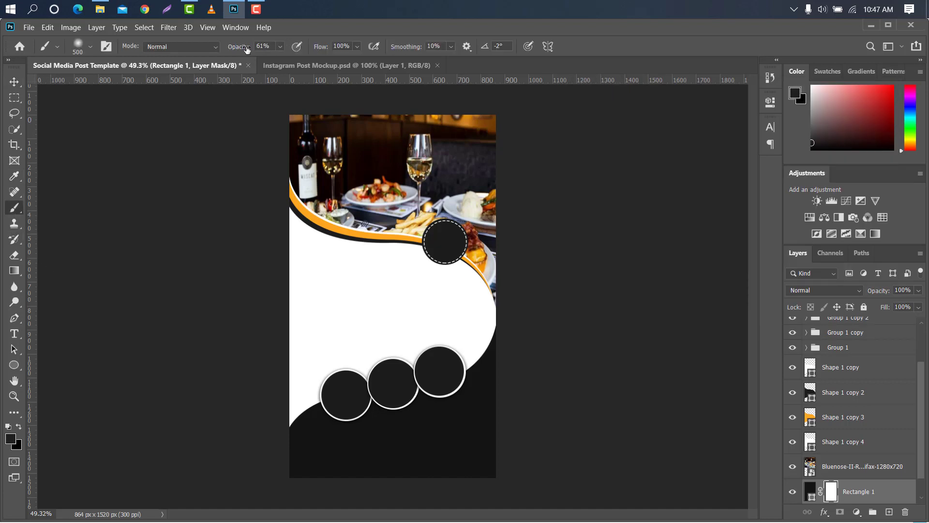
drag(247, 50, 232, 50)
key(bracketright)
click(389, 448)
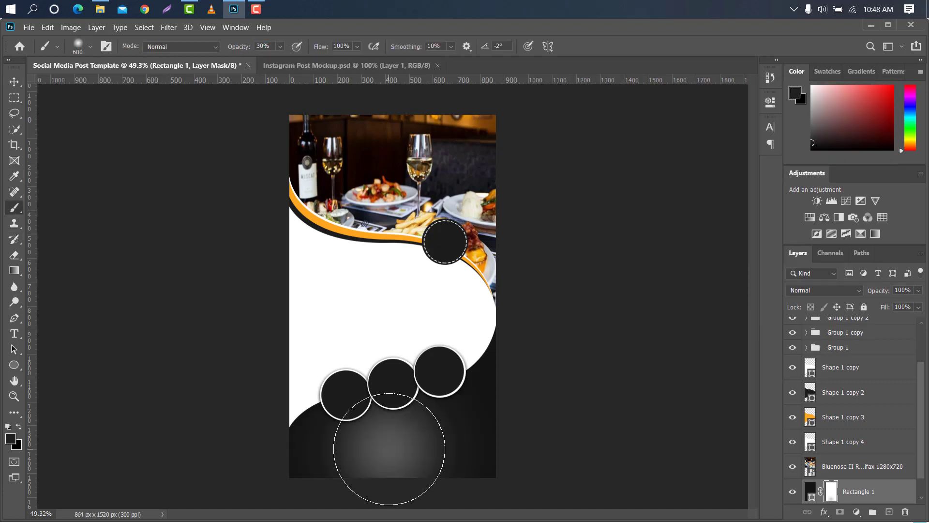
Place the 2016_09_29 food photo over the first circle and clip it to that circle's ellipse
click(14, 82)
click(343, 401)
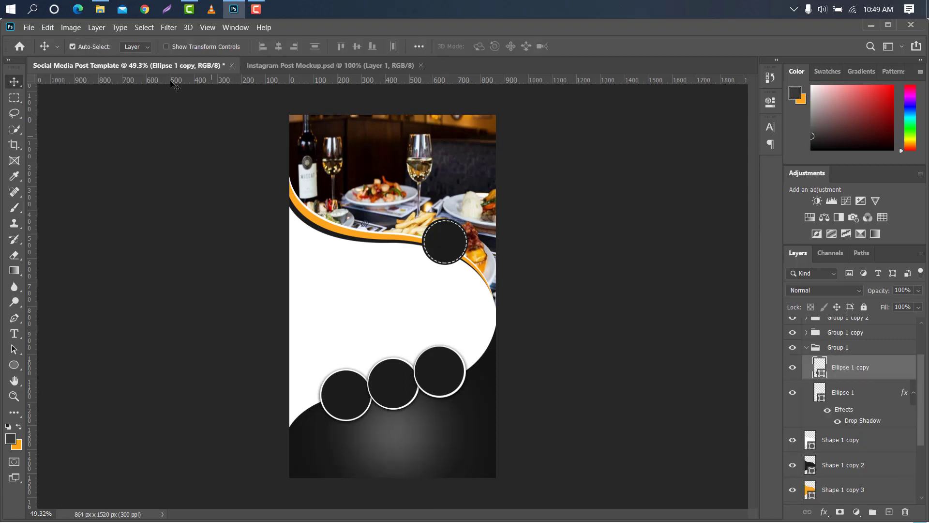
click(104, 10)
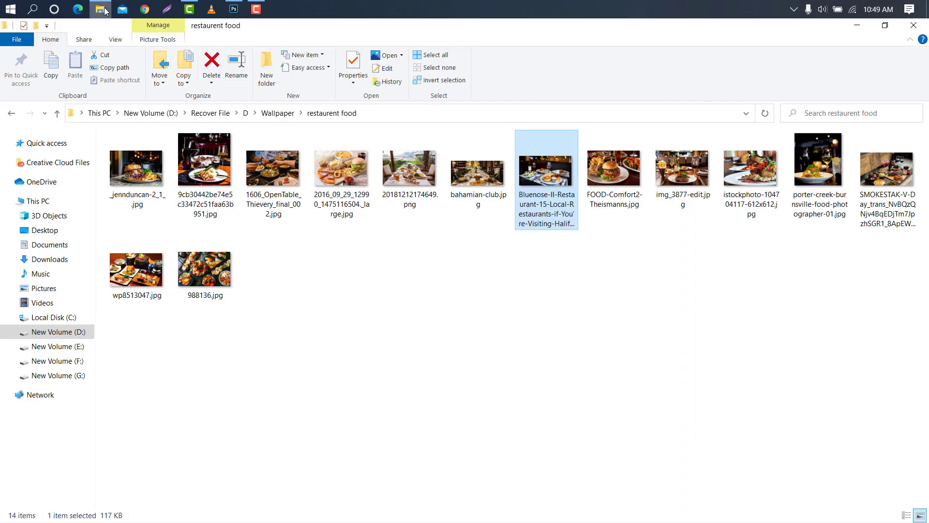
drag(341, 167, 351, 370)
drag(499, 297, 343, 368)
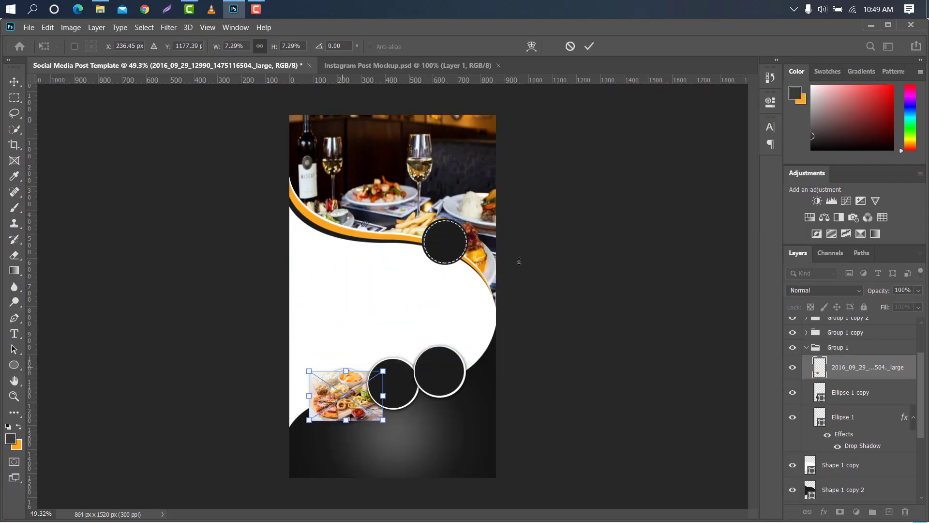
click(589, 46)
right_click(863, 366)
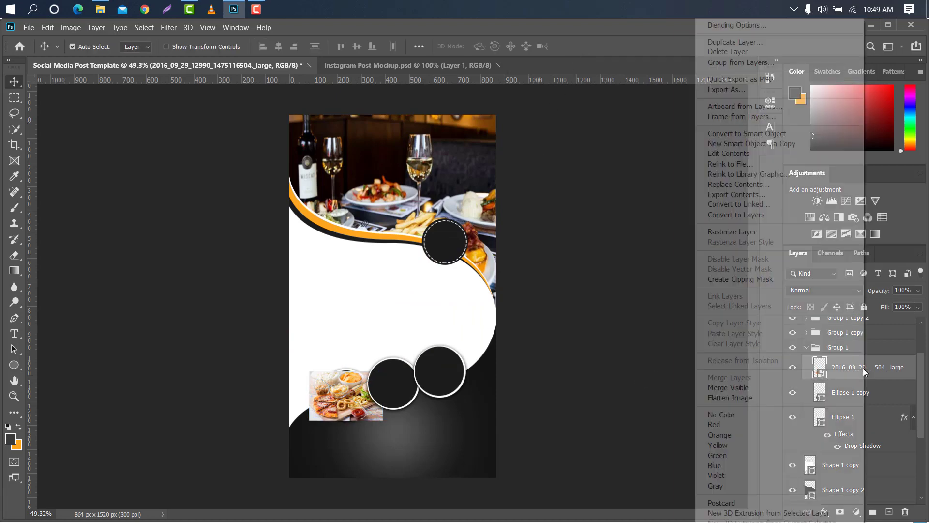
click(745, 280)
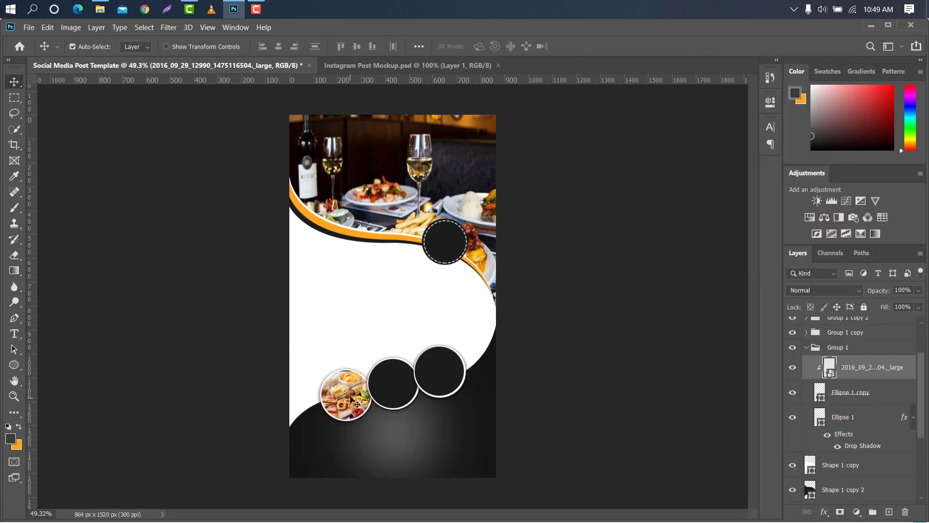
Place the _jennduncan-2_1_ food photo over the second circle and clip it to that circle's ellipse
ctrl+click(391, 377)
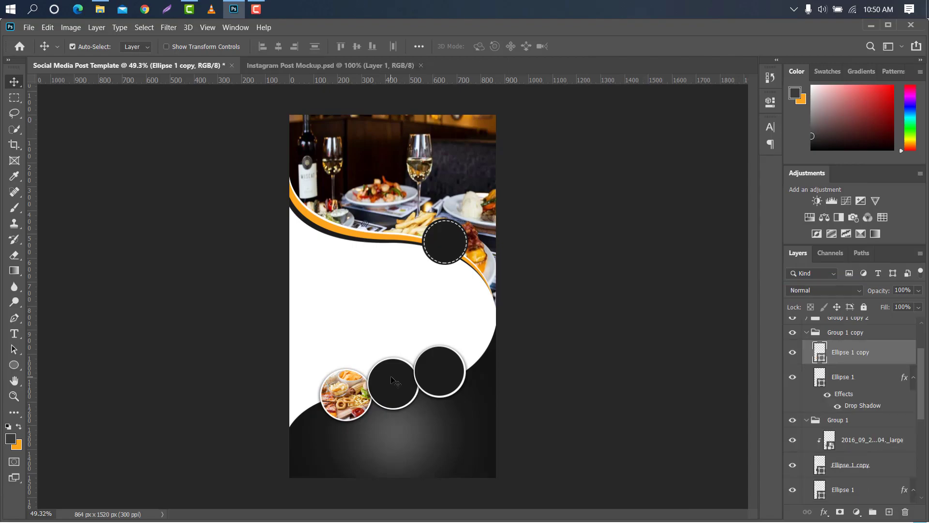
click(101, 9)
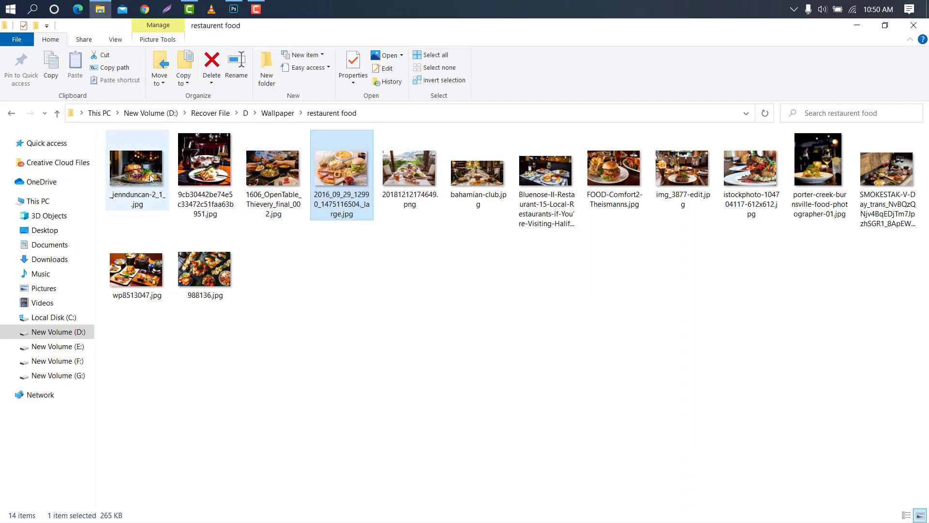
drag(137, 169, 397, 375)
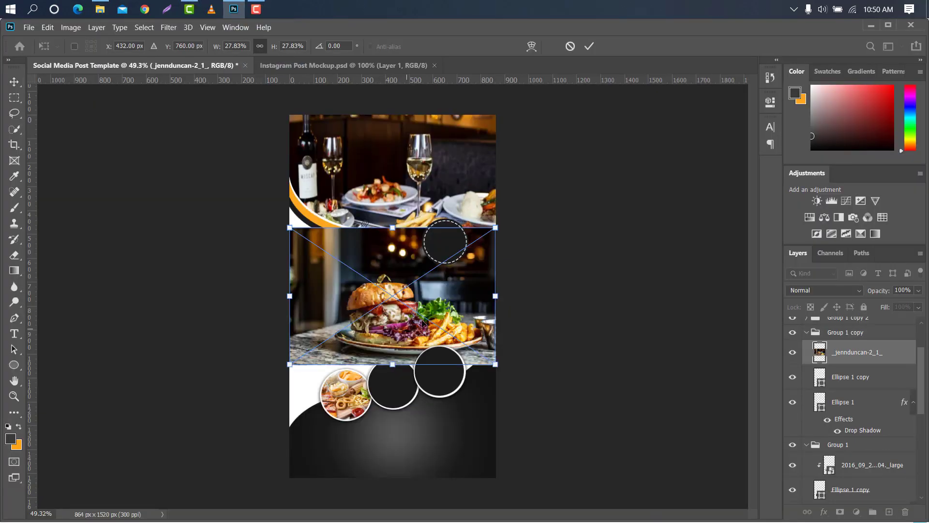
drag(375, 259, 381, 321)
drag(503, 358, 413, 383)
drag(342, 388, 355, 383)
click(589, 45)
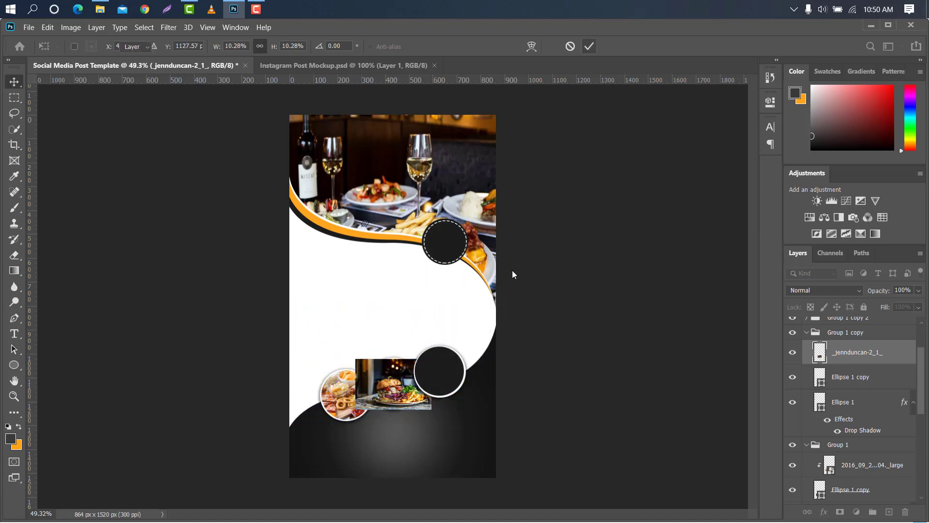
right_click(901, 354)
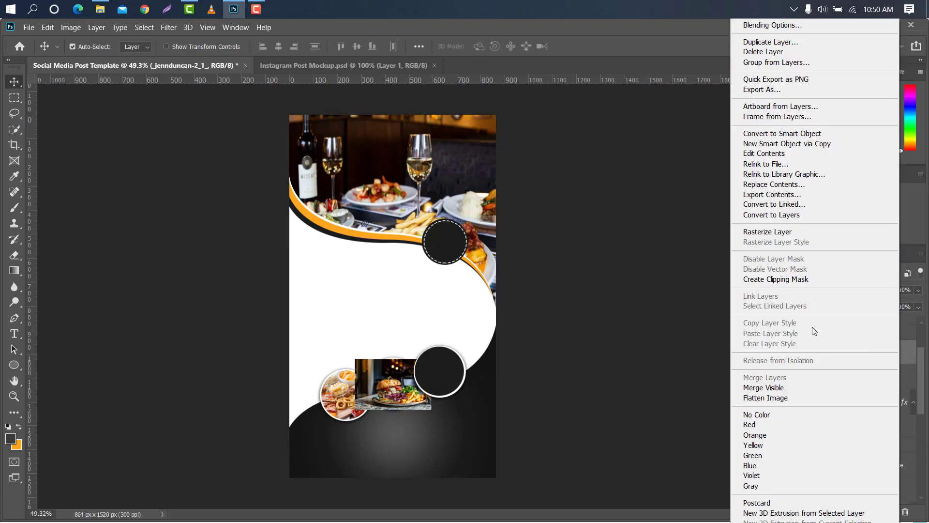
click(817, 277)
click(451, 366)
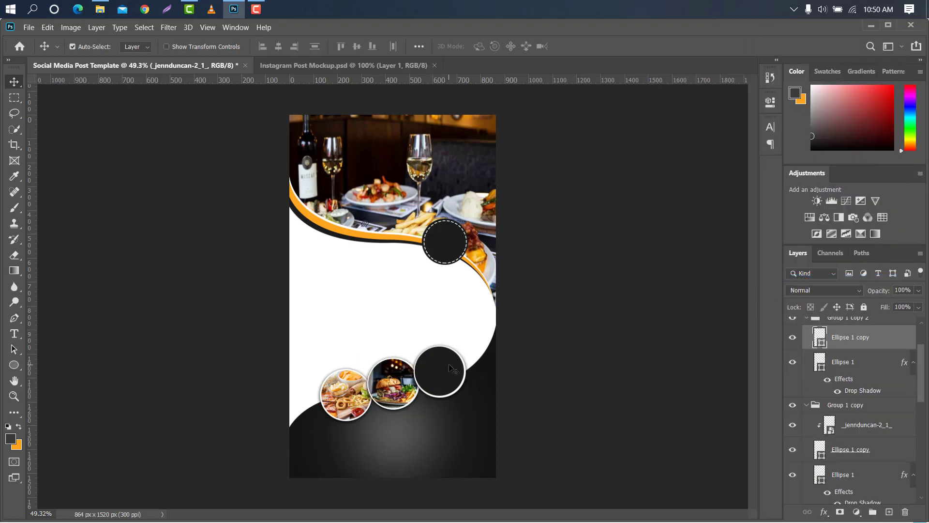
click(100, 9)
drag(380, 154, 443, 348)
drag(497, 296, 455, 370)
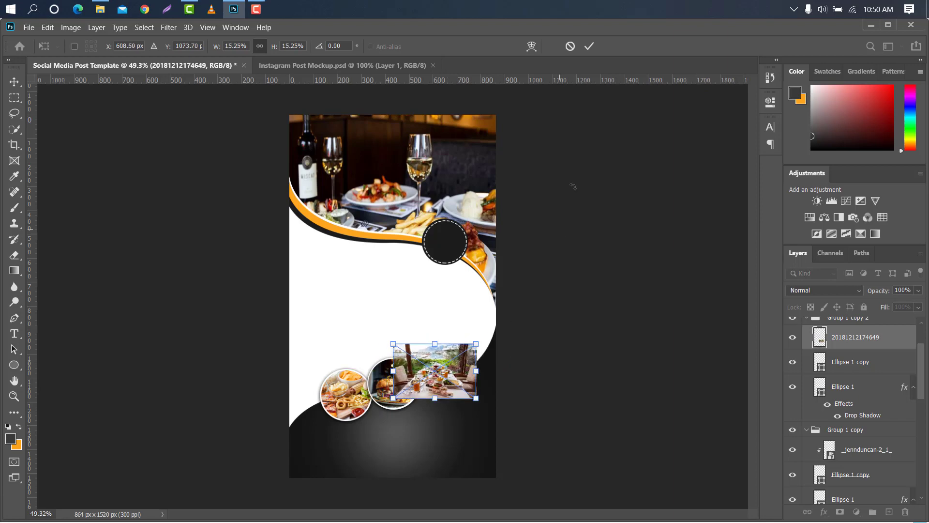
click(589, 46)
right_click(844, 339)
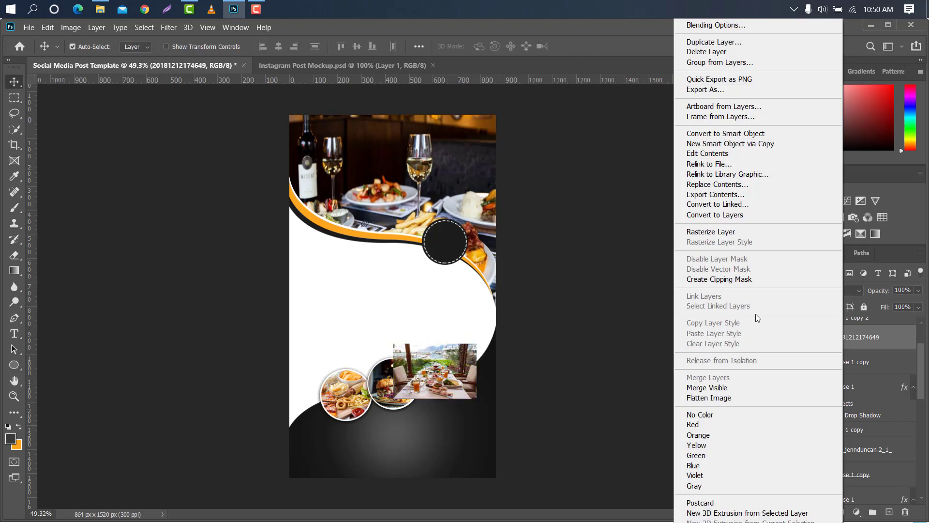
click(724, 279)
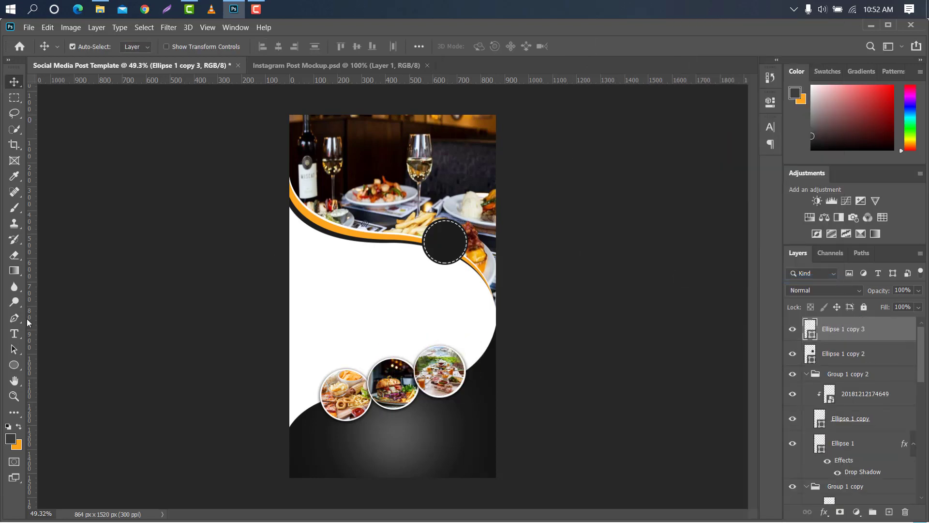
On a new layer, start a Pen shape with a curved edge from the top of the canvas near its right corner
right_click(14, 318)
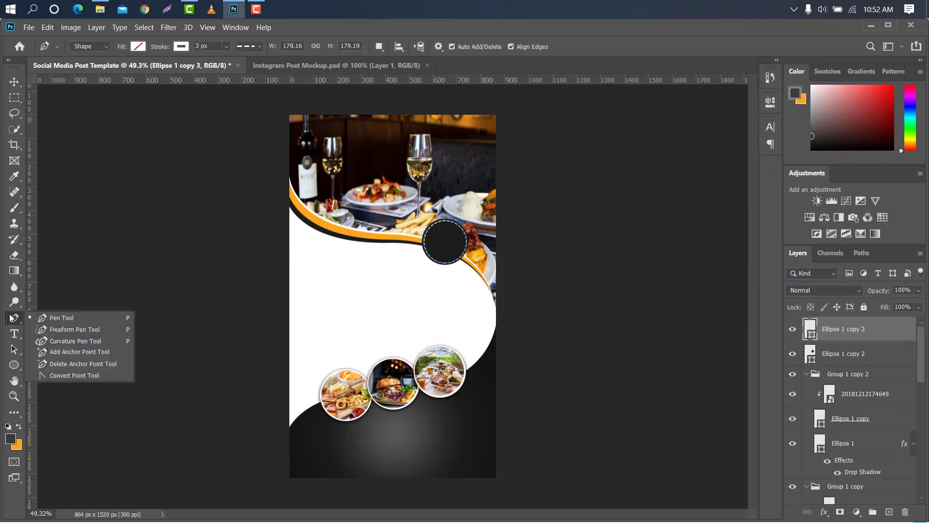
click(44, 316)
key(ctrl+shift+alt+n)
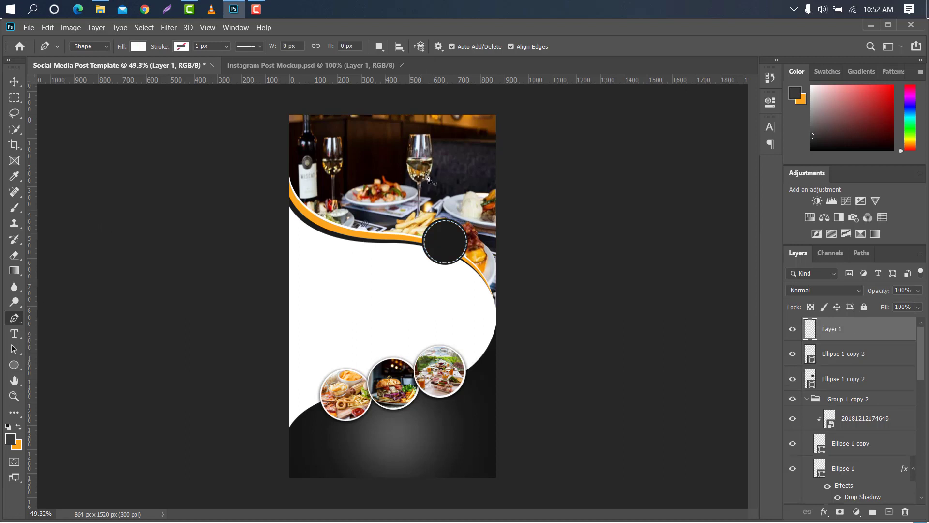
click(430, 111)
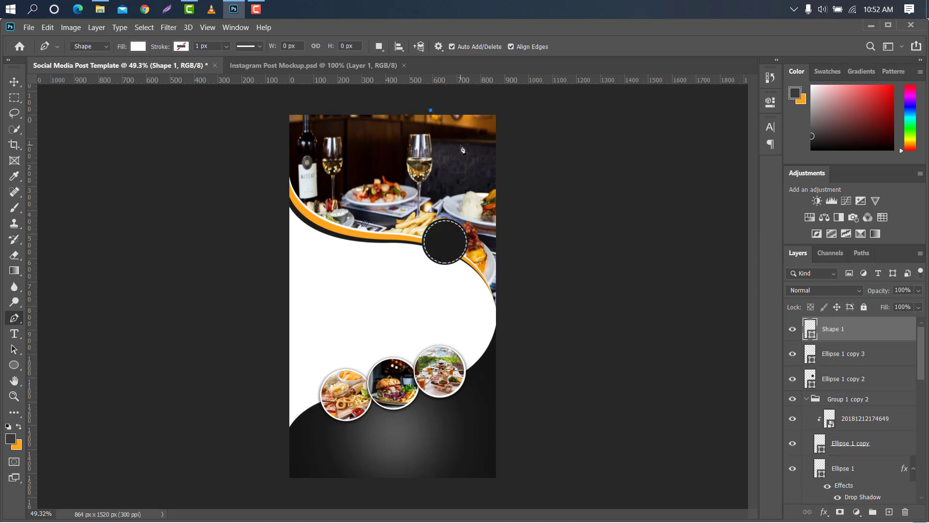
click(460, 146)
drag(481, 153, 497, 146)
alt+click(461, 145)
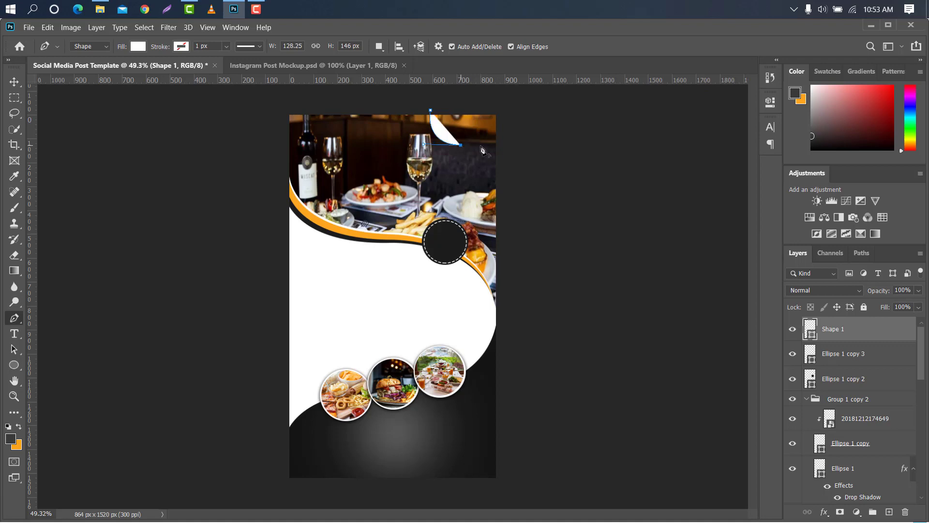
Complete the curved shape so it closes around the top-right corner of the canvas
scroll(498, 152, up, 4)
scroll(503, 141, down, 1)
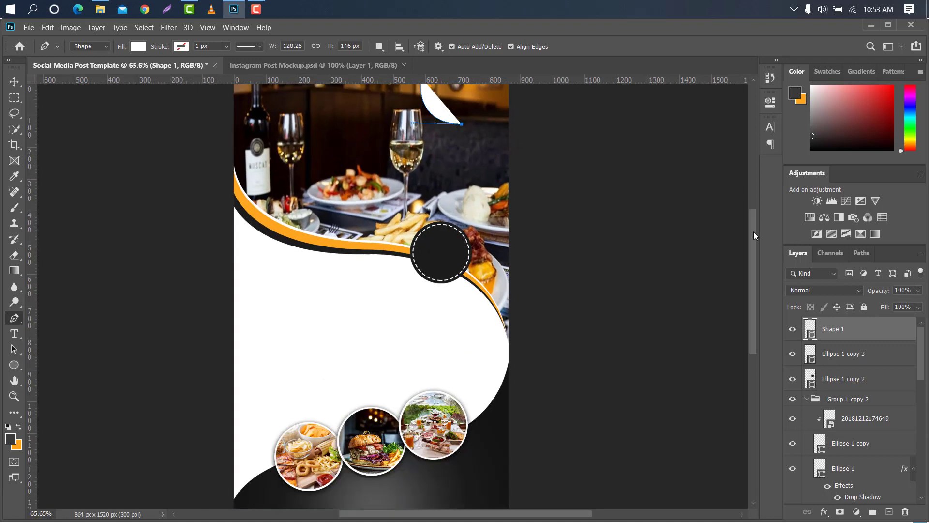
scroll(665, 220, up, 6)
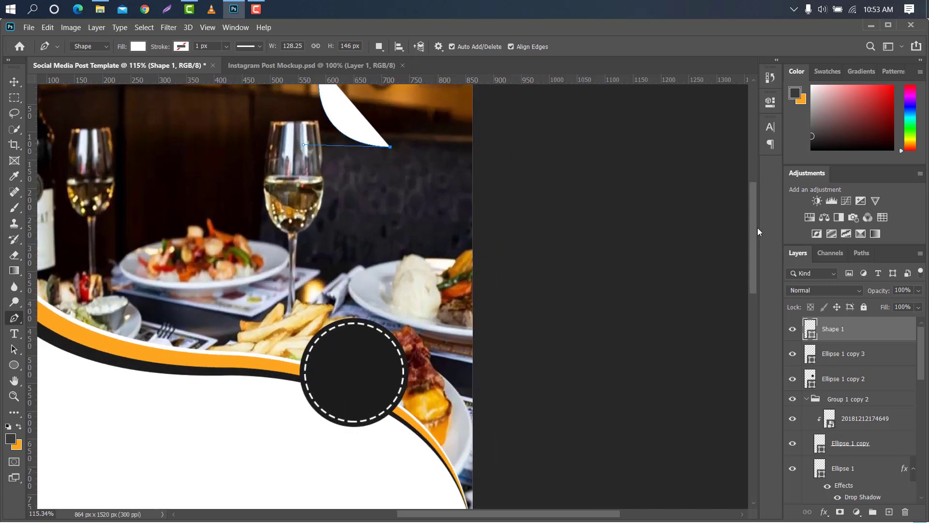
scroll(560, 227, up, 3)
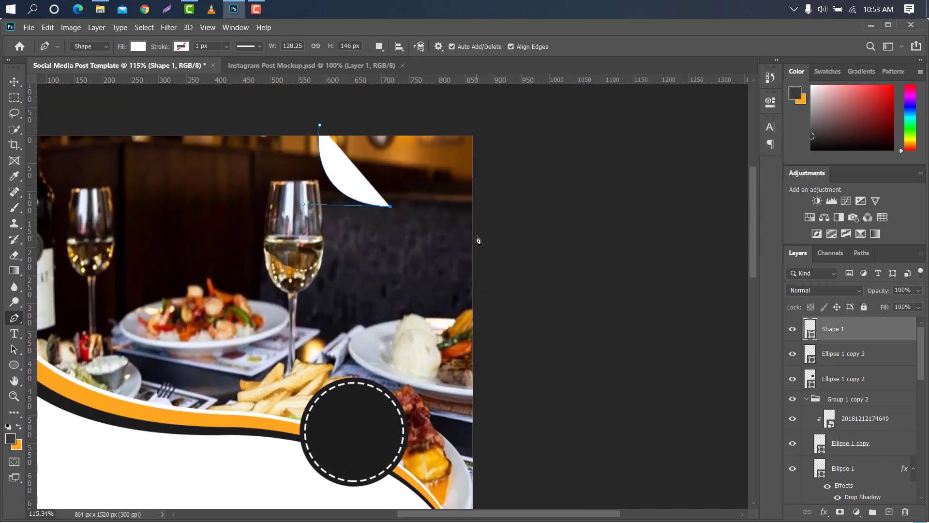
drag(476, 235, 483, 276)
alt+click(476, 236)
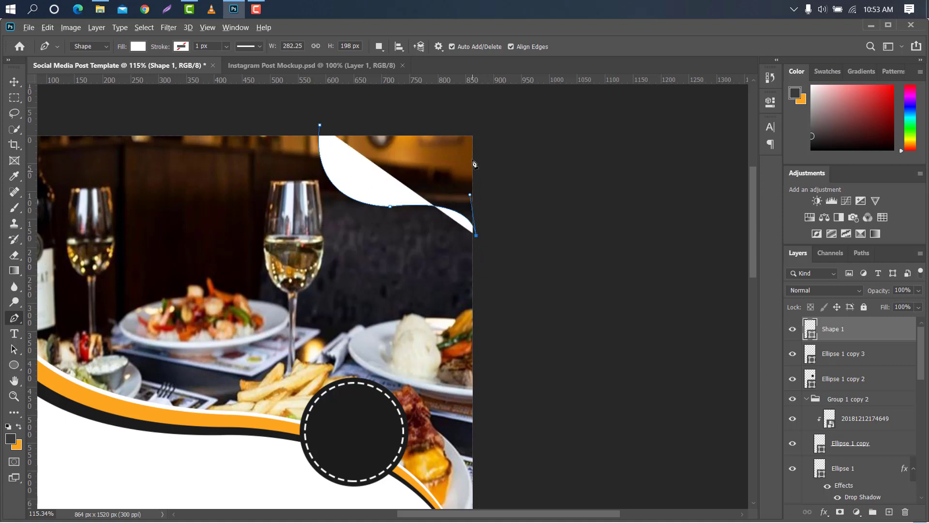
click(477, 122)
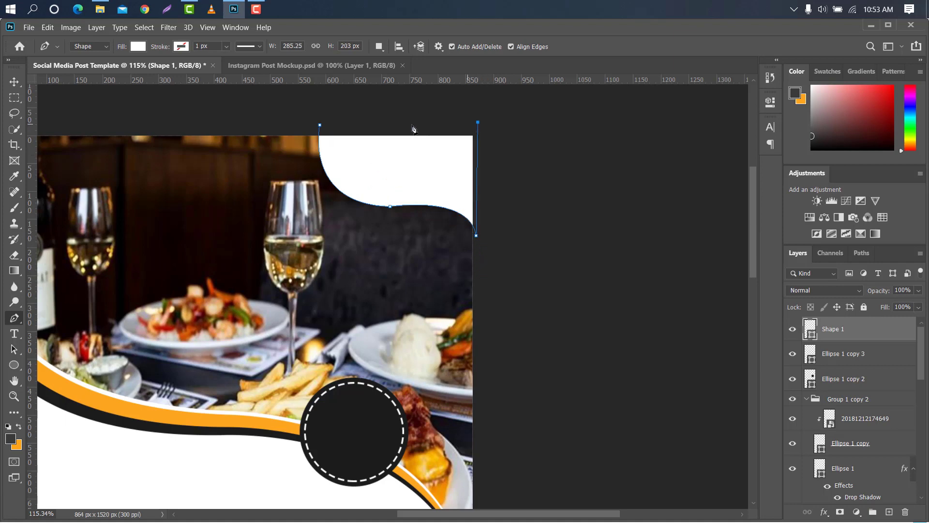
click(319, 125)
key(v)
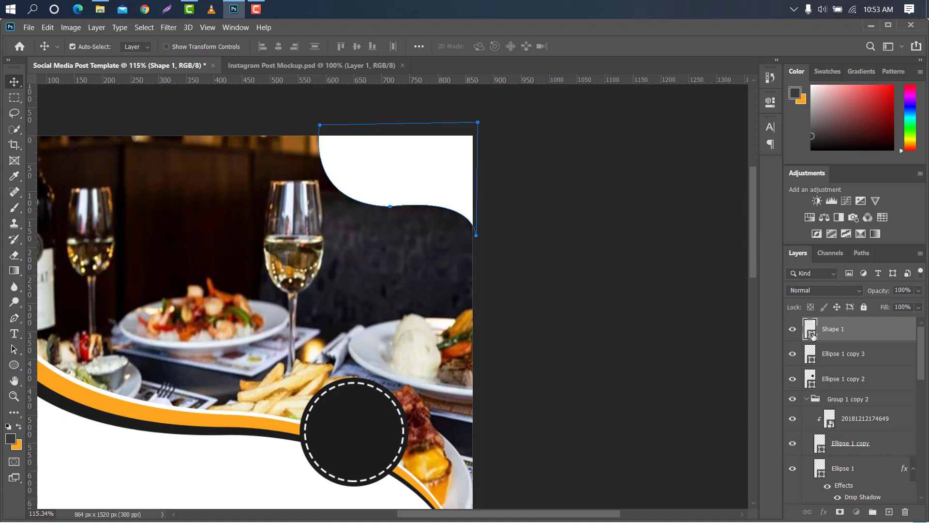
Set the corner shape's fill colour to 1c1c1c, sampled from the dark circle
double_click(812, 333)
click(367, 415)
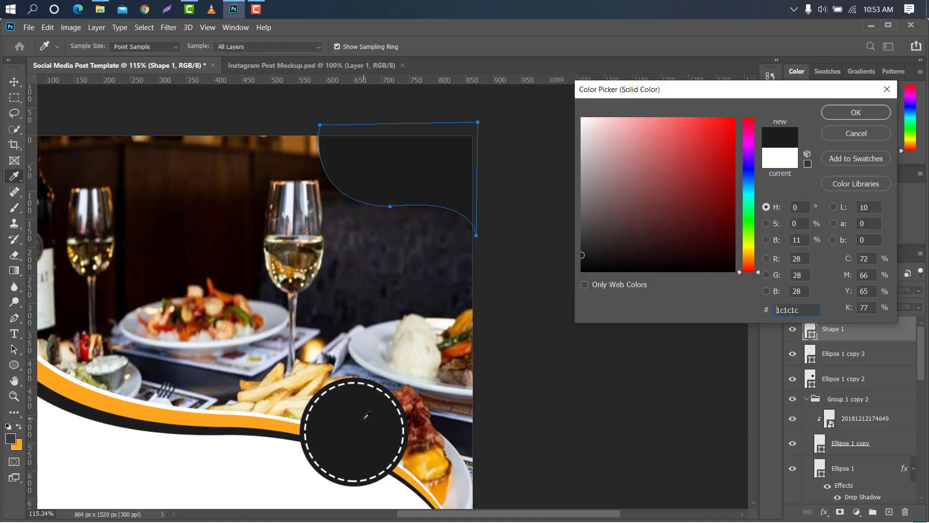
click(852, 113)
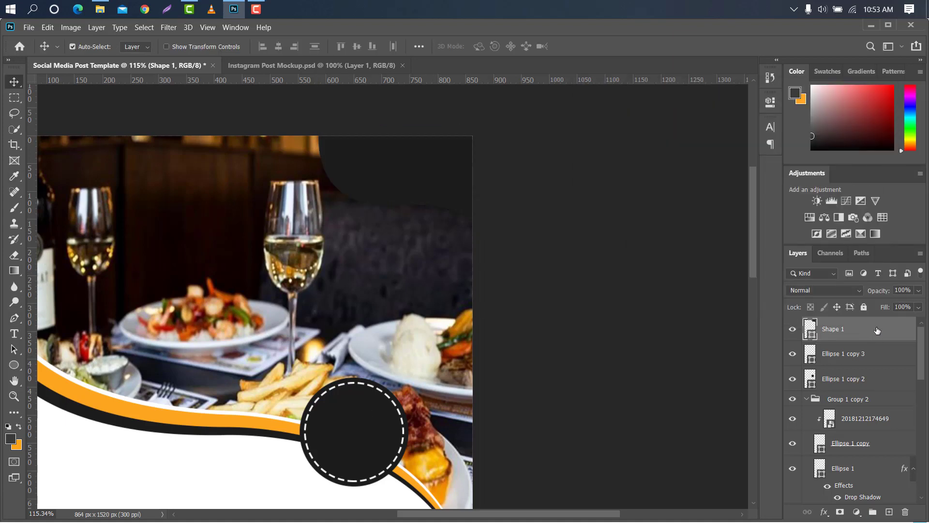
Duplicate the corner shape and remove the fill from the copy
drag(877, 330, 889, 511)
key(p)
click(138, 46)
click(68, 70)
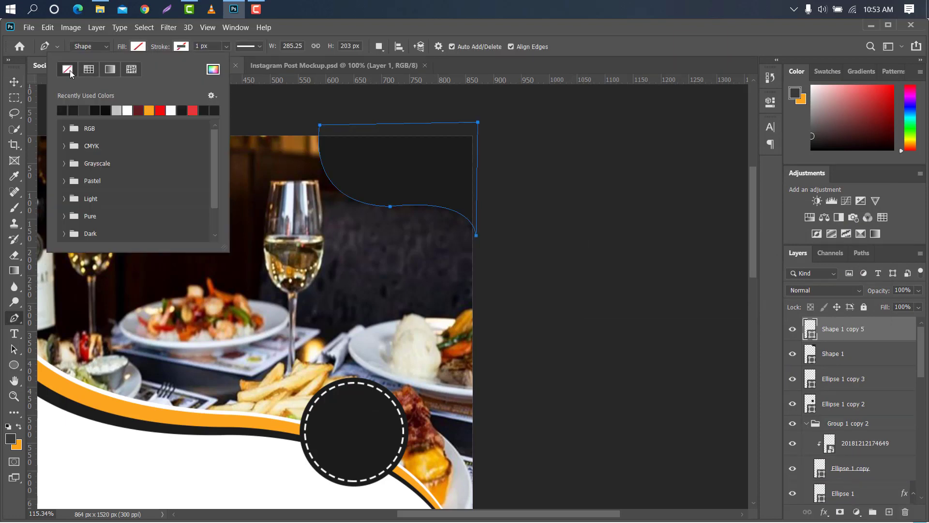
Give the copied shape a white dashed stroke 3 px wide
click(254, 47)
click(245, 103)
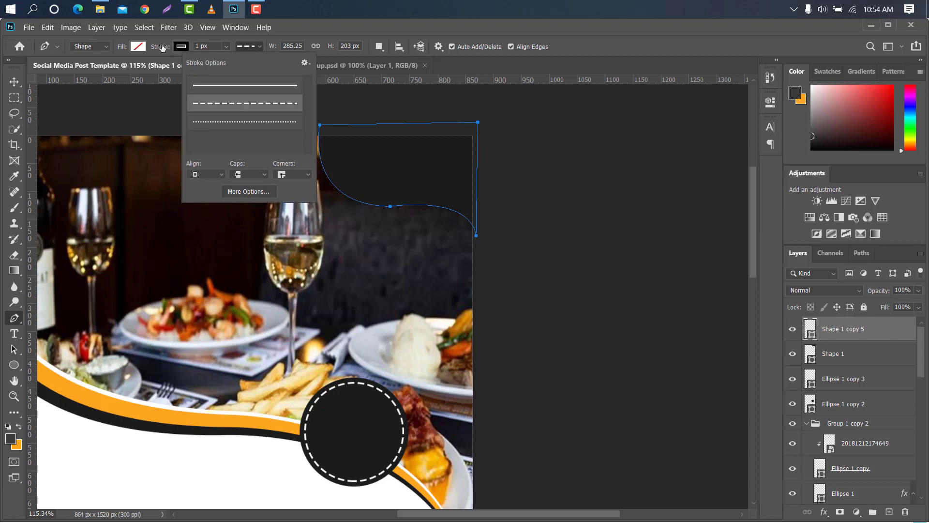
click(181, 46)
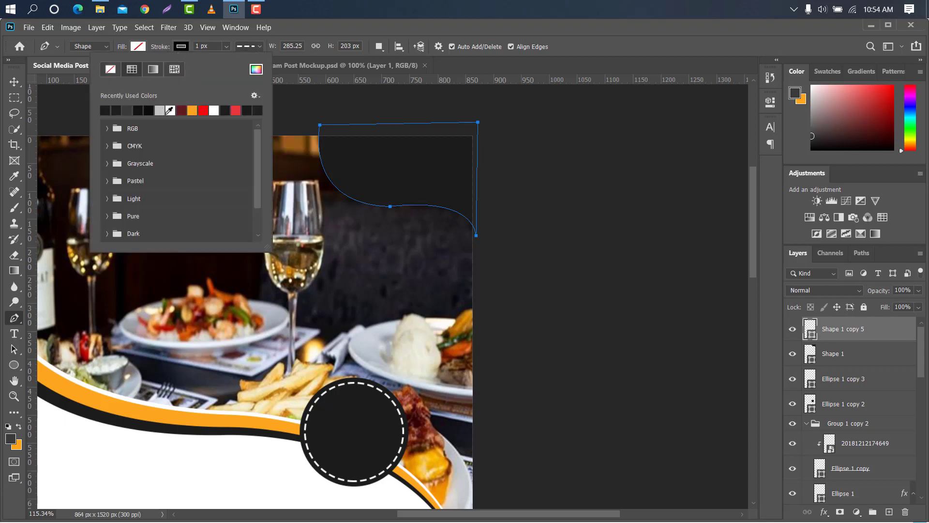
click(213, 110)
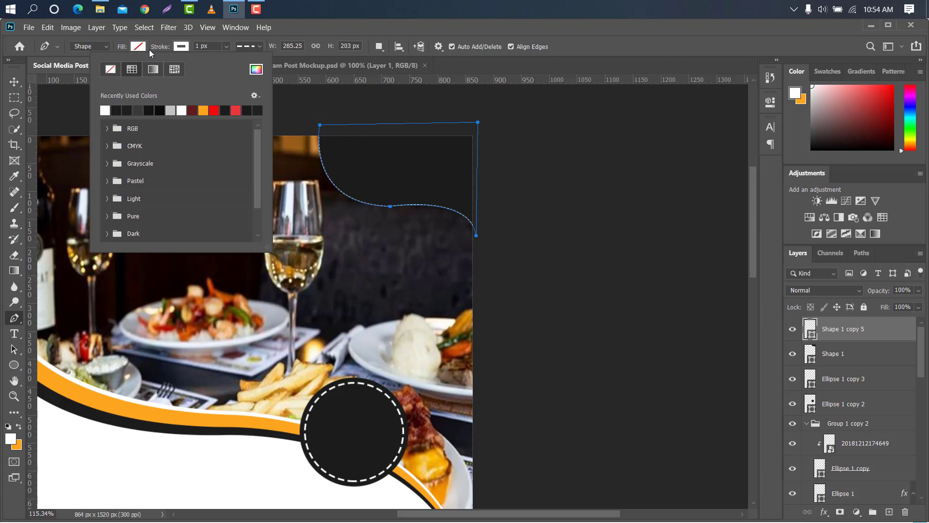
click(163, 47)
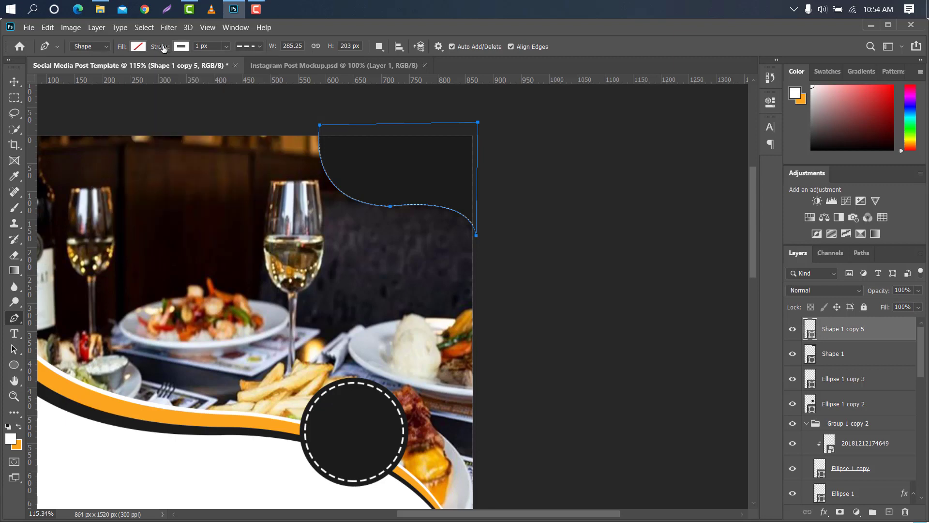
drag(164, 46, 167, 47)
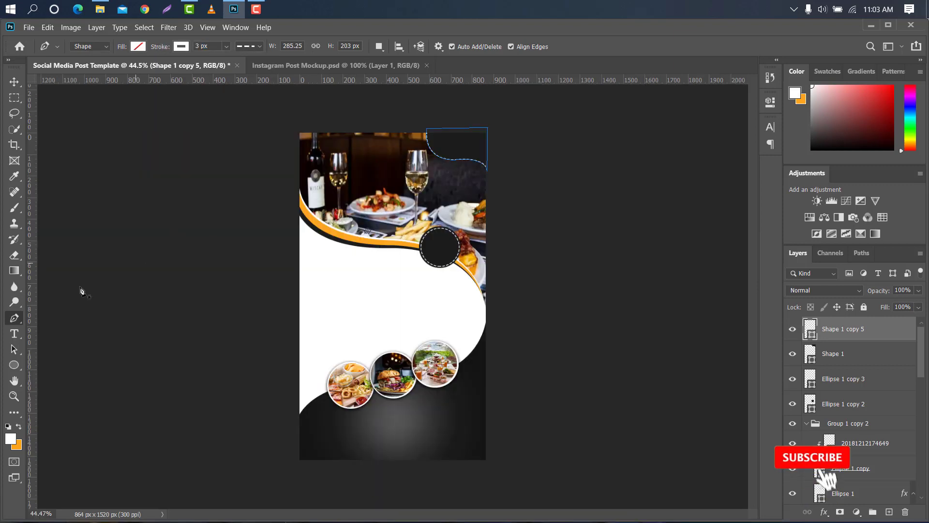
Add a text layer reading MENU in GOOD BRUSH at 33 pt on the white area
click(16, 334)
click(341, 287)
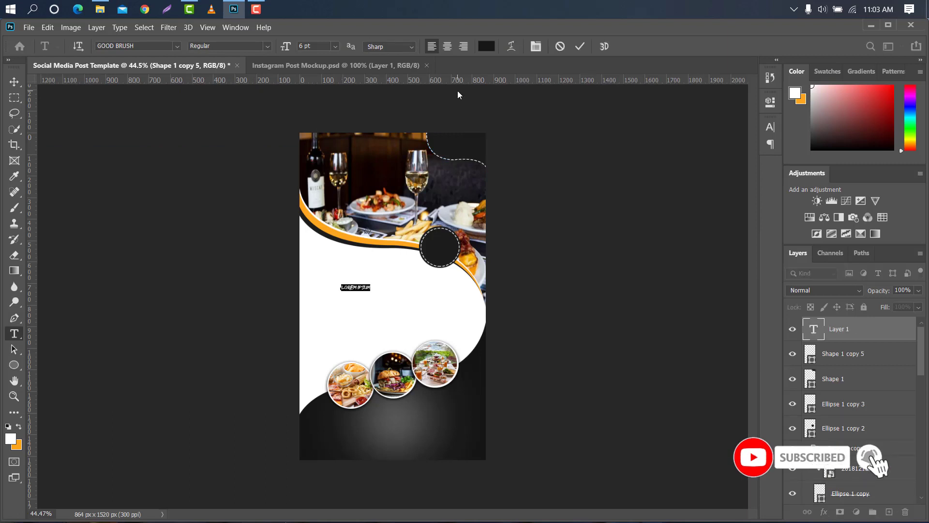
drag(286, 48, 299, 49)
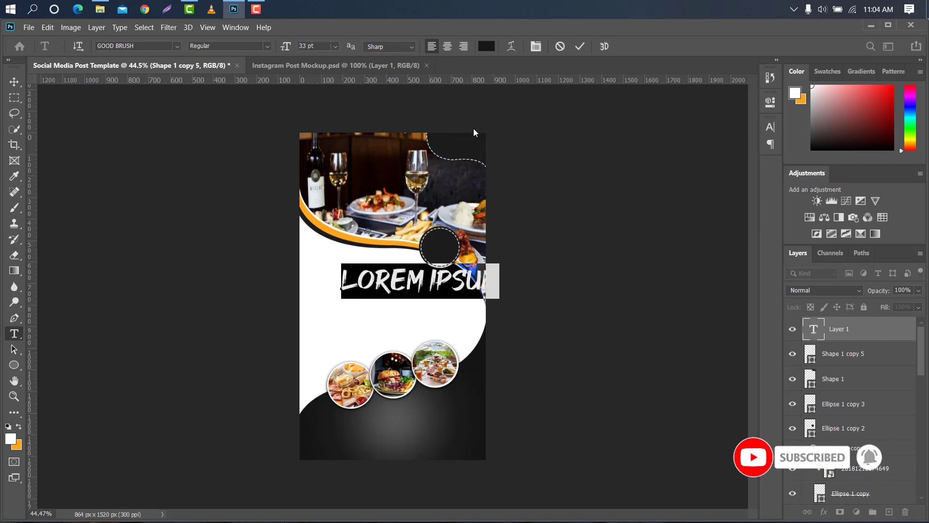
key(BackSpace)
text(MENU)
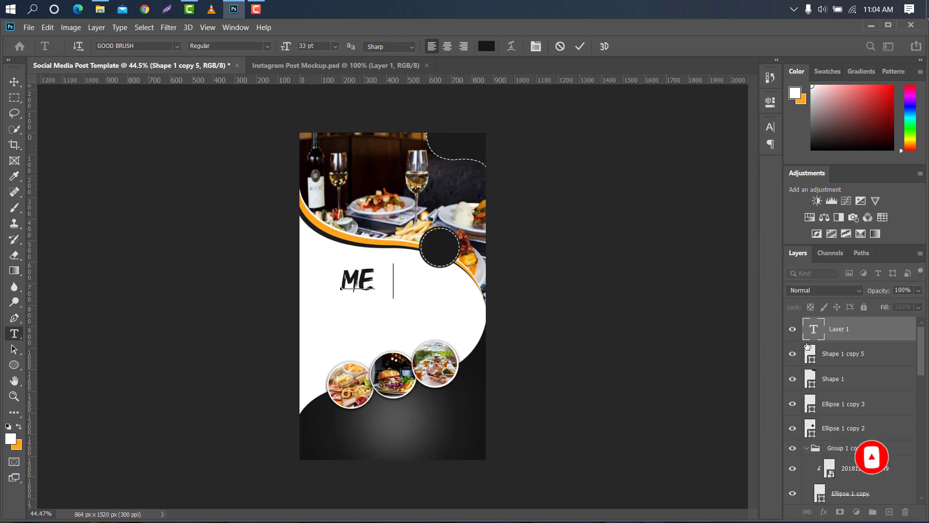
click(580, 46)
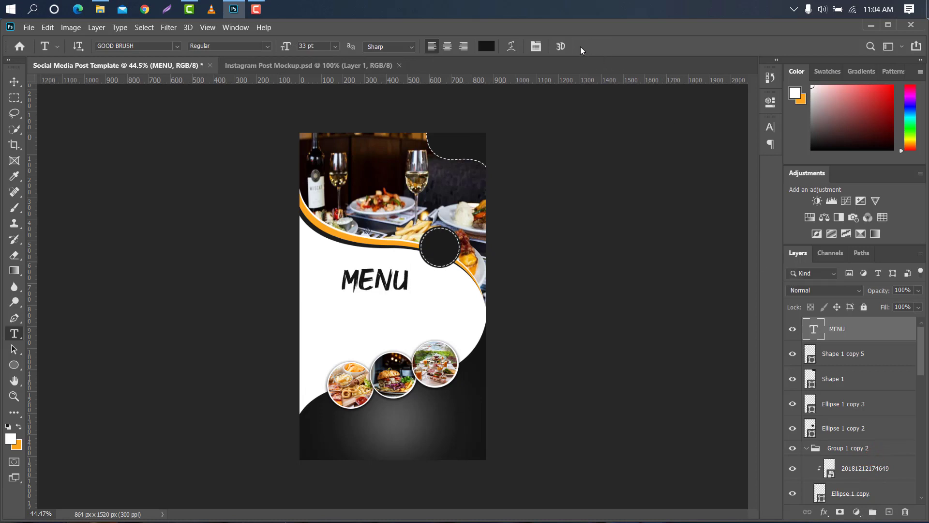
Set the MENU text colour to 151515 in the Character panel
click(770, 127)
drag(675, 142, 618, 143)
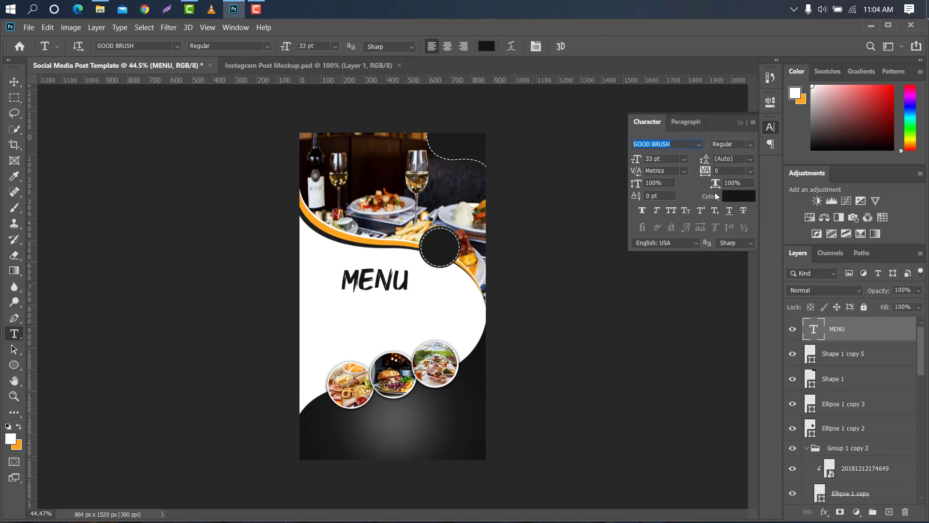
click(745, 197)
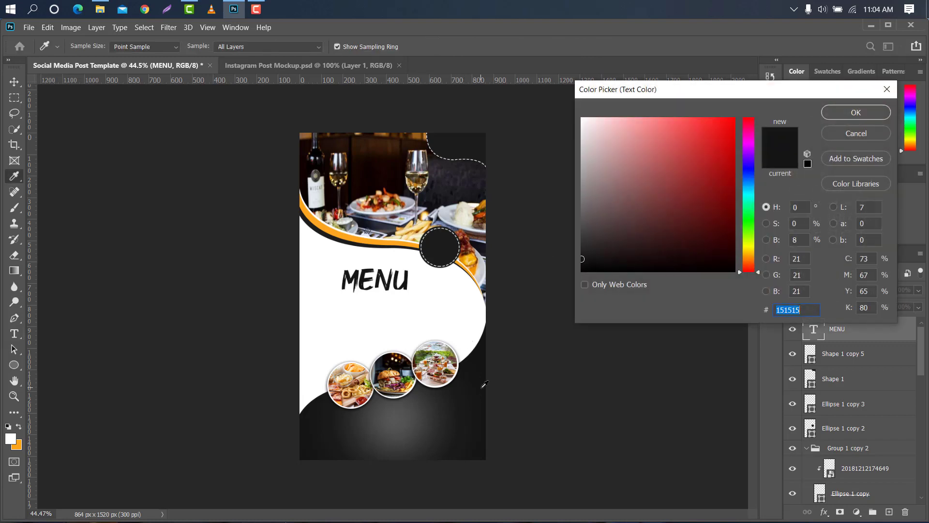
click(845, 115)
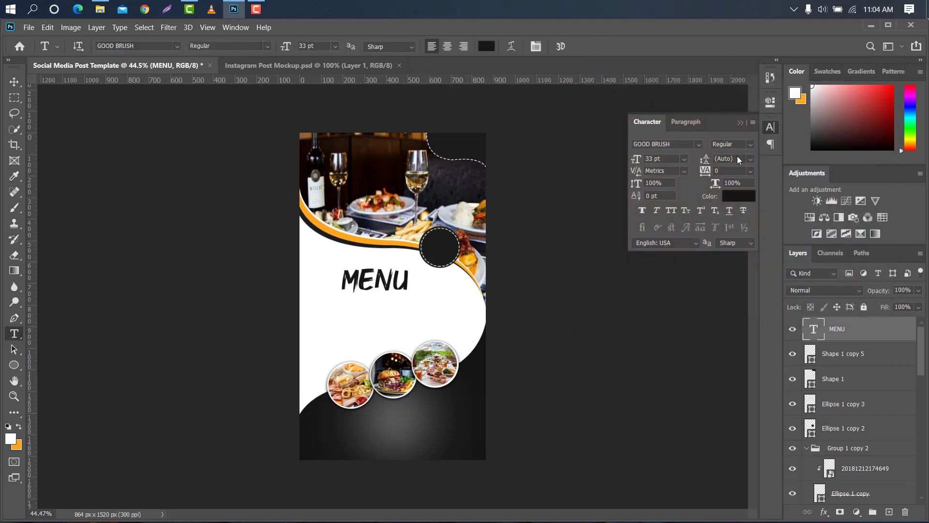
click(738, 124)
Enlarge the MENU text to about 136% and position it in the middle of the white area
key(ctrl+t)
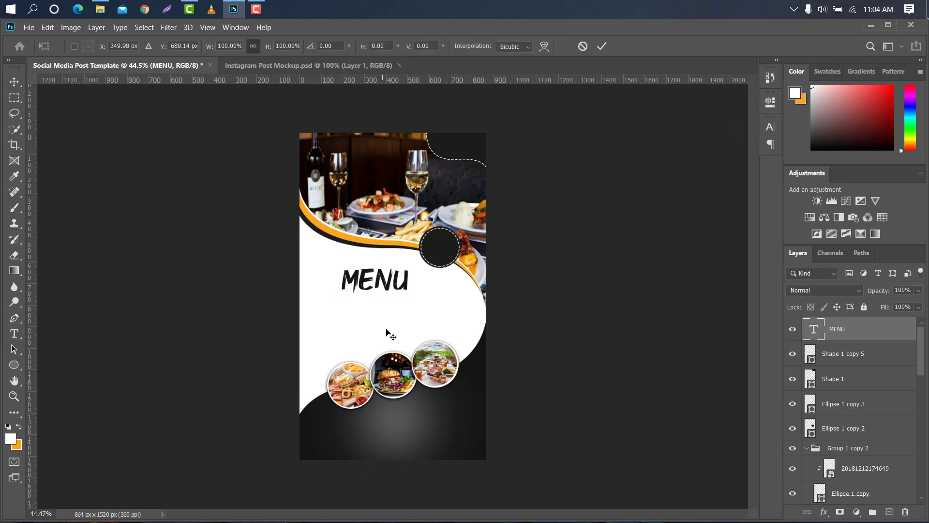
drag(411, 281, 412, 315)
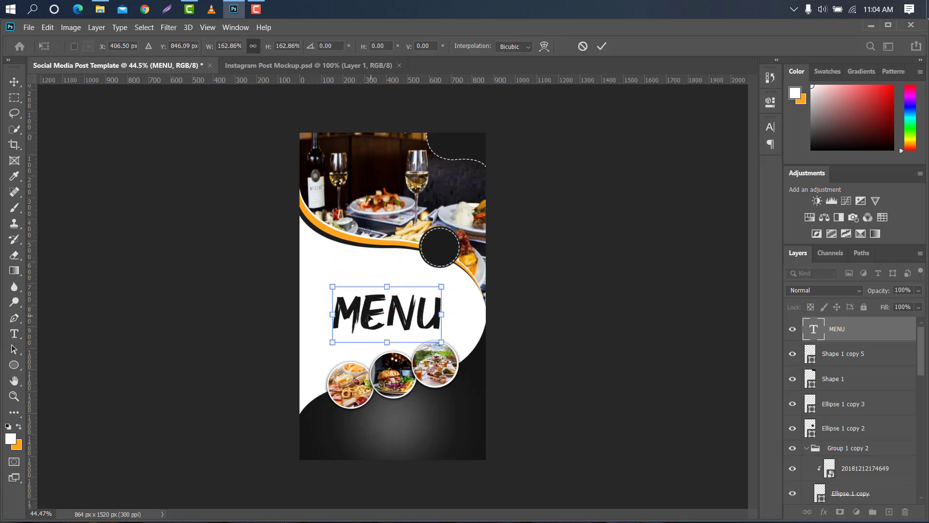
drag(338, 312, 351, 313)
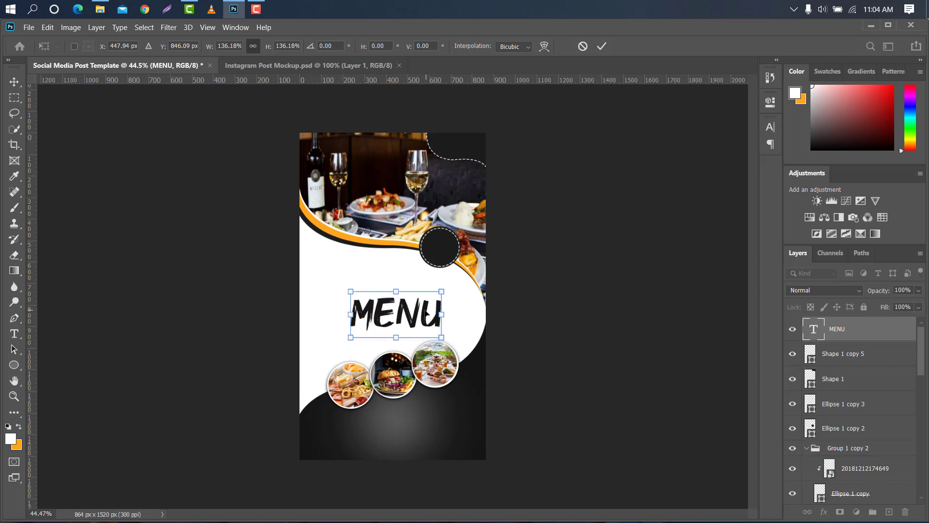
drag(428, 314, 421, 314)
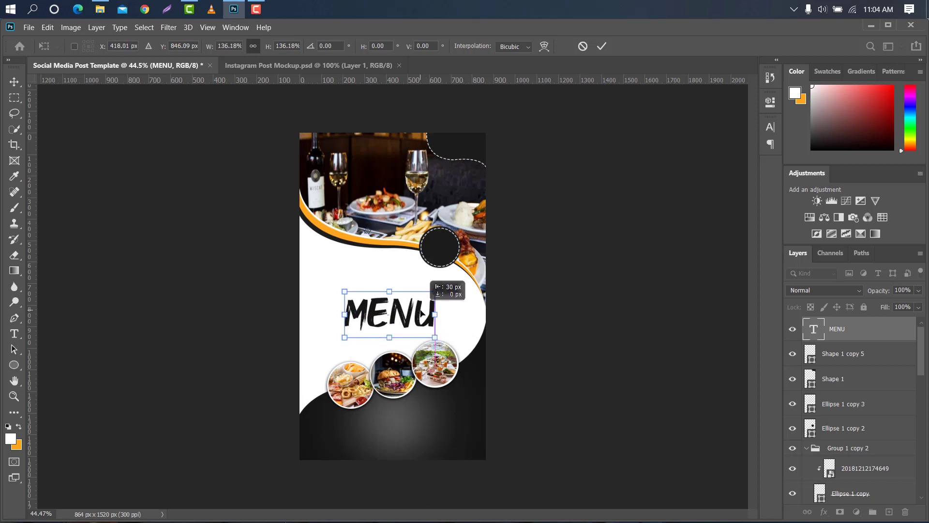
click(602, 46)
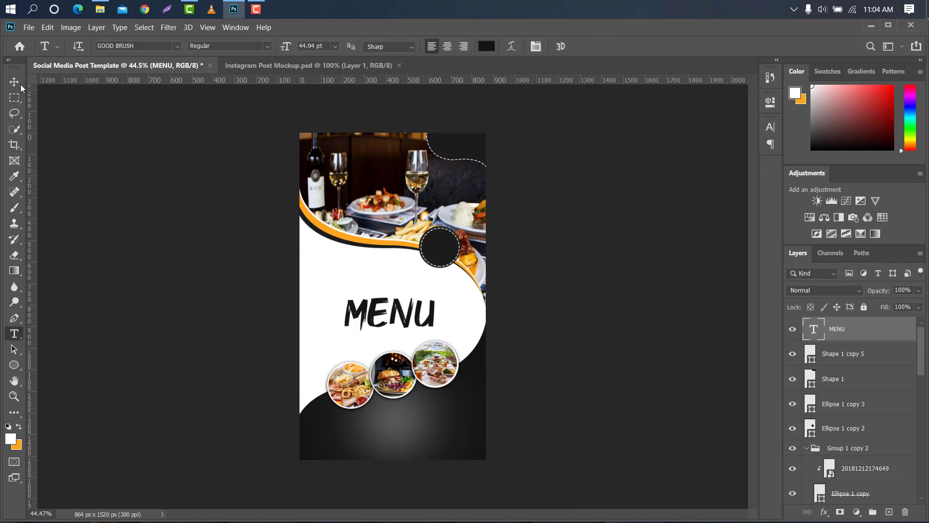
click(18, 83)
key(Down)
key(Down)
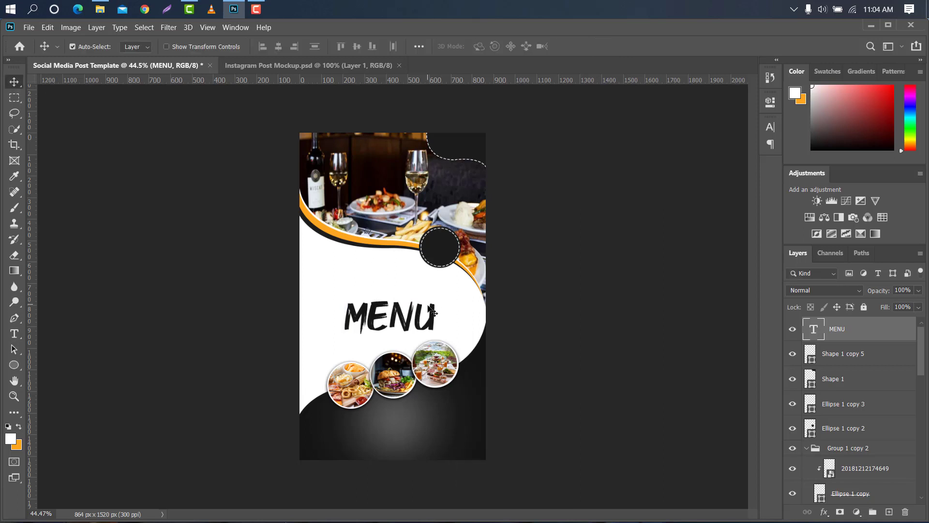
Duplicate the MENU text layer and move the copy up above the original
drag(875, 329, 889, 511)
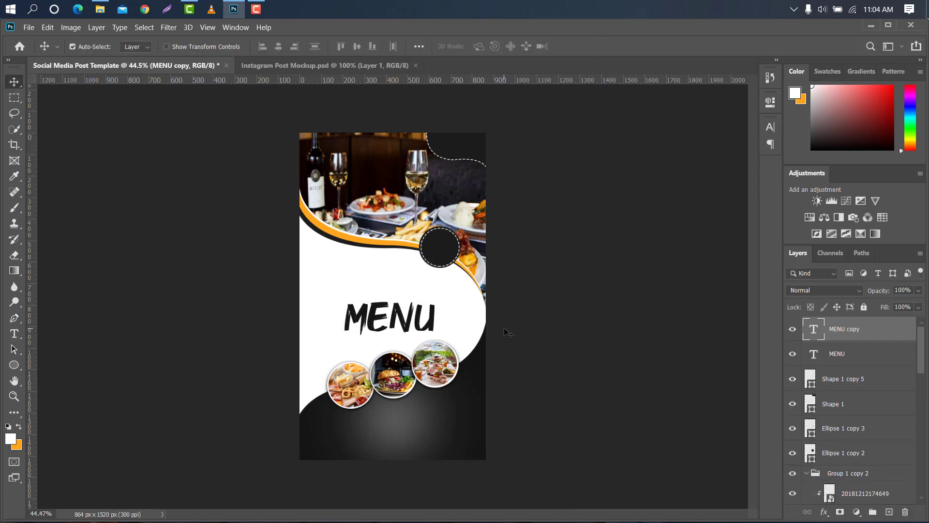
key(ctrl+t)
drag(408, 318, 412, 287)
click(602, 46)
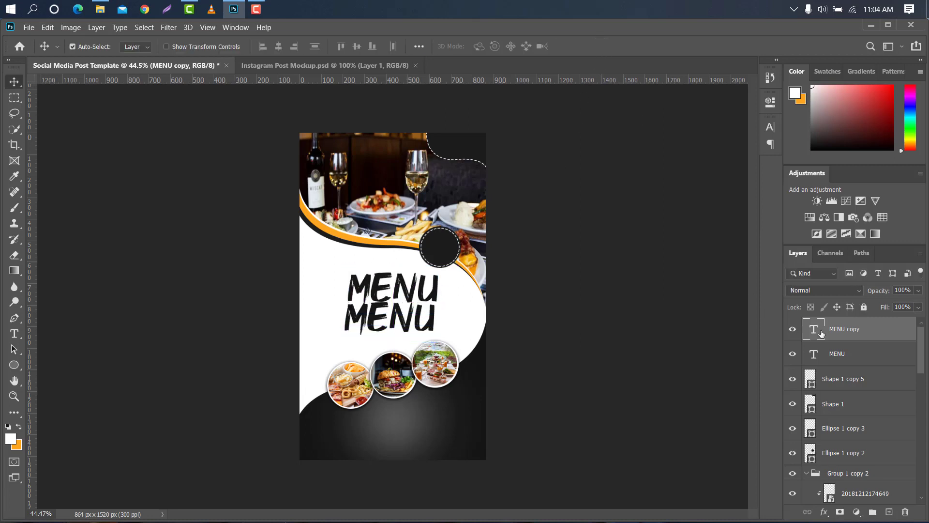
Change the copied text to SPECIAL
double_click(821, 333)
text(SPECIA)
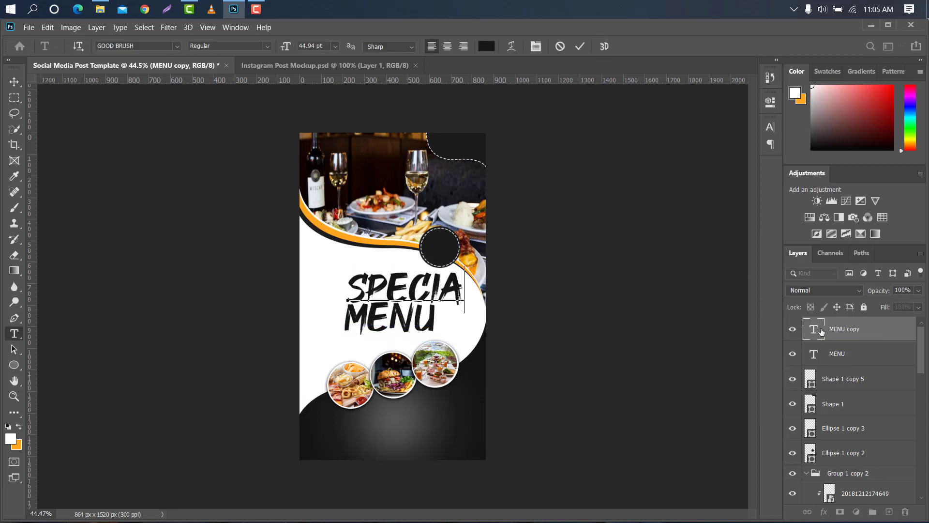
text(L)
click(581, 46)
Set the SPECIAL text's font to Heaters and its colour to fca720
click(771, 127)
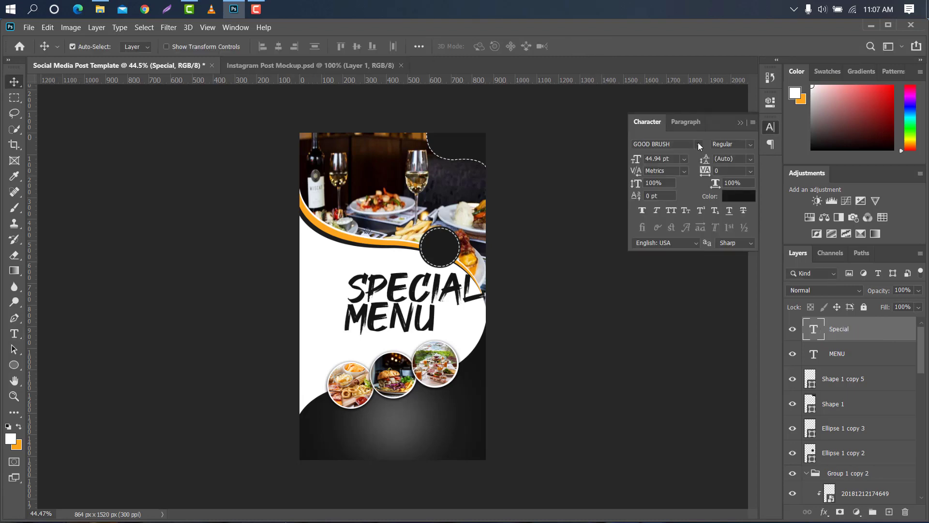
click(697, 144)
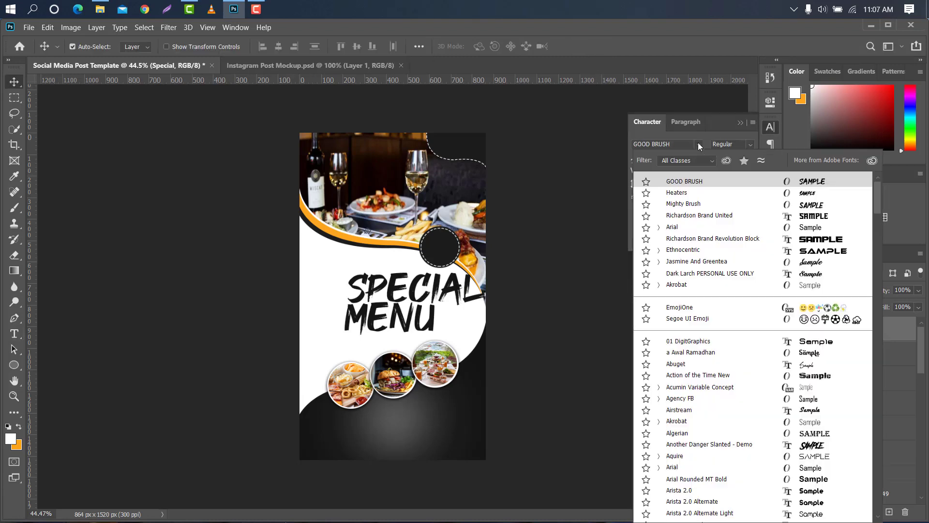
click(686, 192)
click(749, 204)
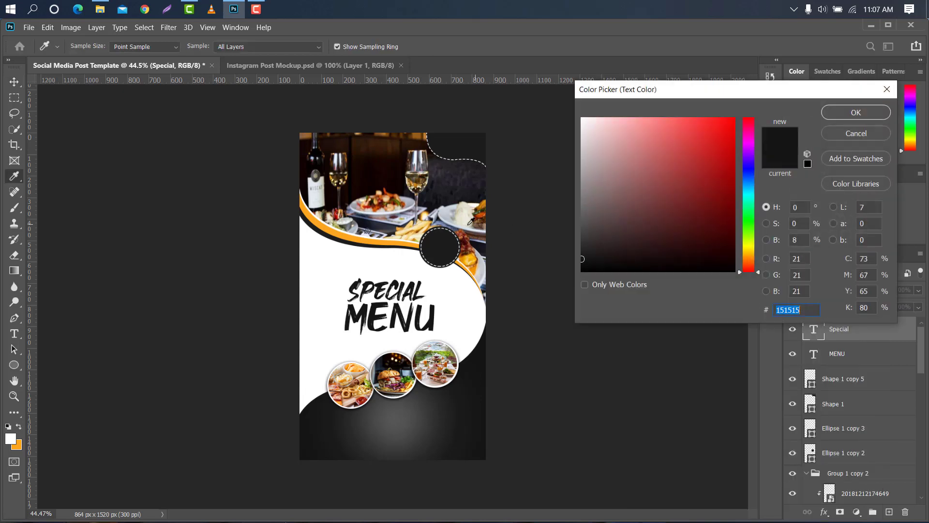
click(357, 237)
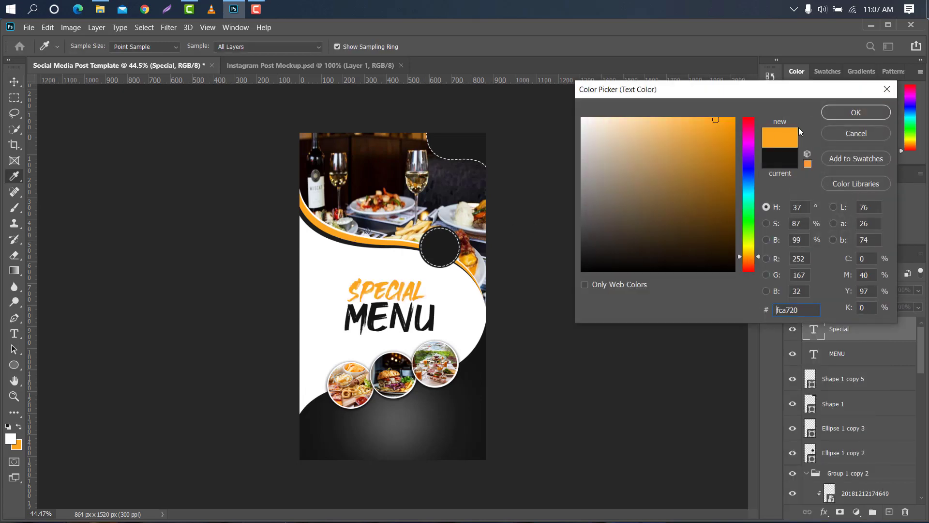
click(832, 108)
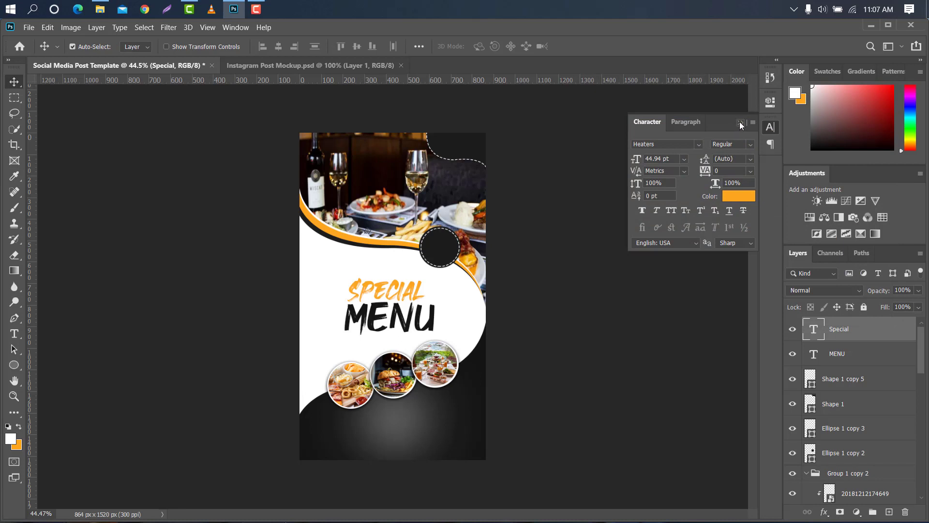
click(740, 122)
Enlarge the SPECIAL text to about 117%
key(ctrl+t)
drag(425, 289, 444, 283)
click(601, 46)
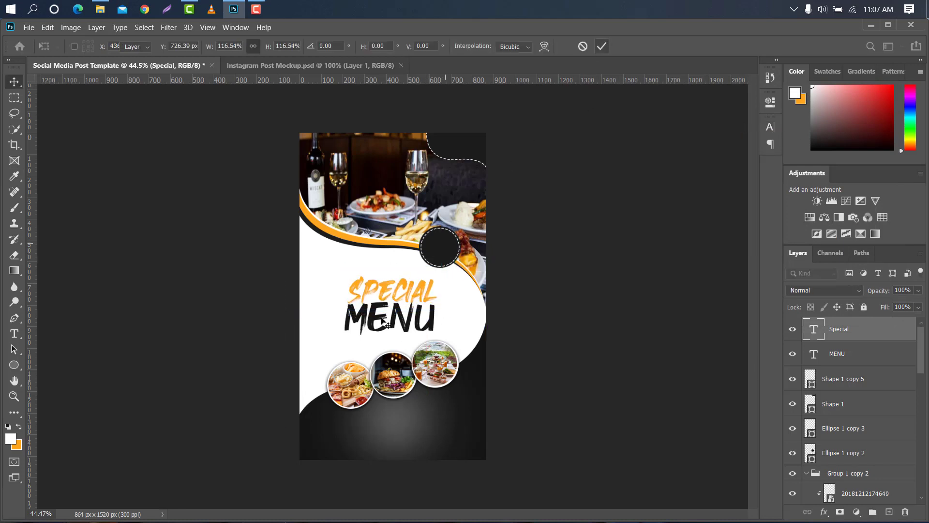
Select the SPECIAL and MENU text layers together and scale both to about 107%
ctrl+click(872, 359)
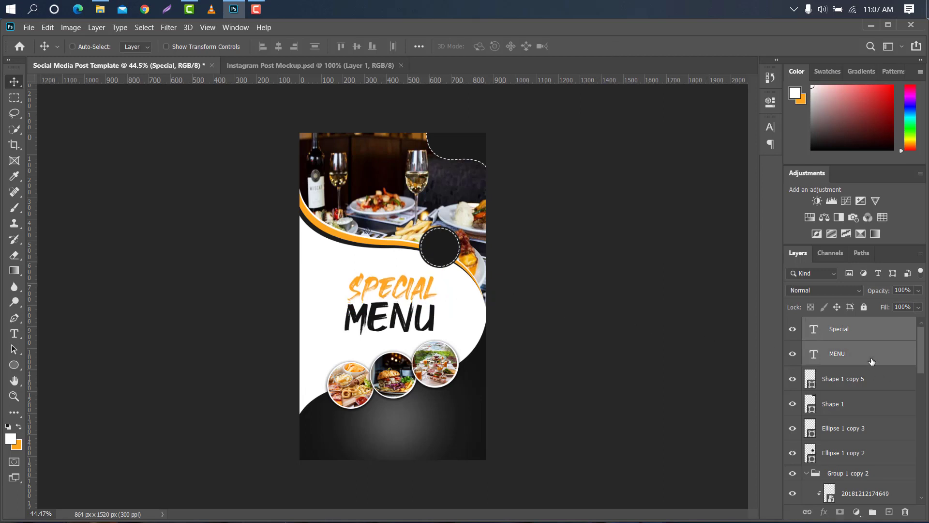
key(ctrl+t)
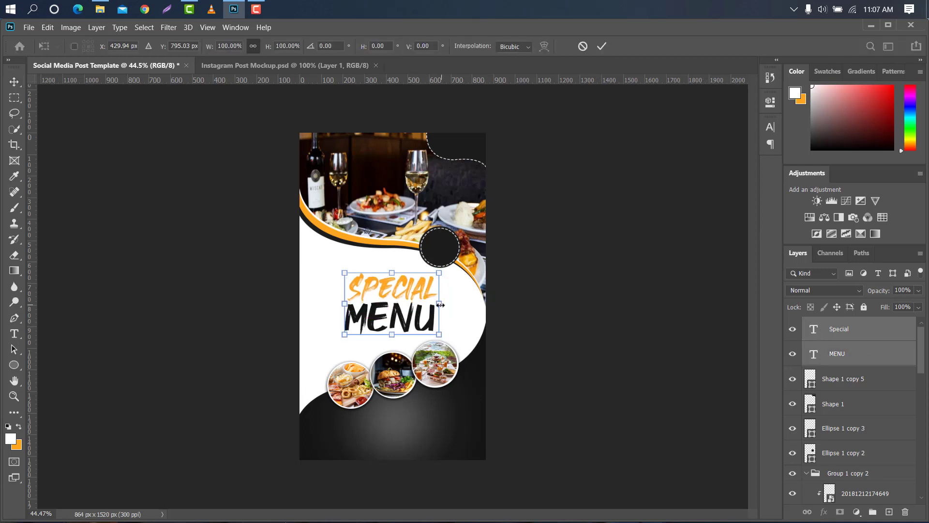
drag(438, 303, 445, 303)
drag(424, 302, 428, 302)
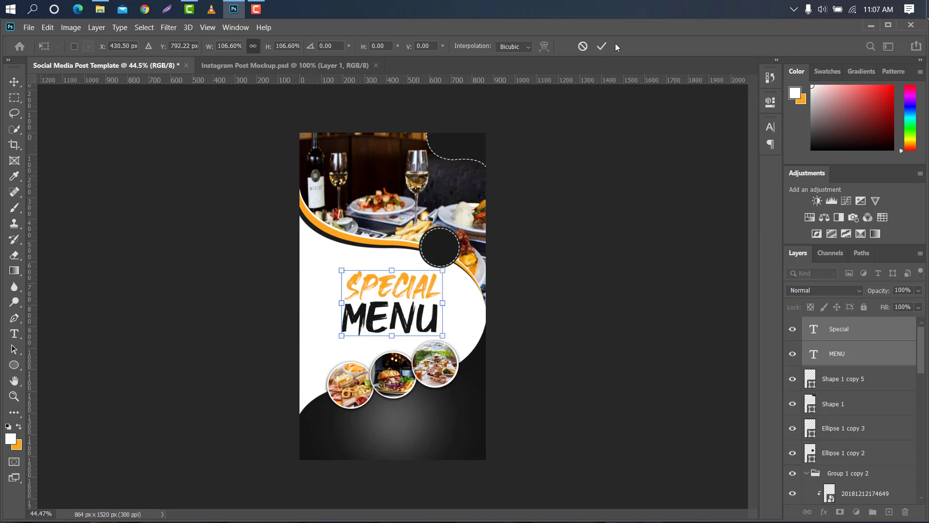
click(602, 45)
Duplicate the SPECIAL text layer and move the copy up onto the dashed dark circle
click(875, 328)
drag(876, 328, 889, 511)
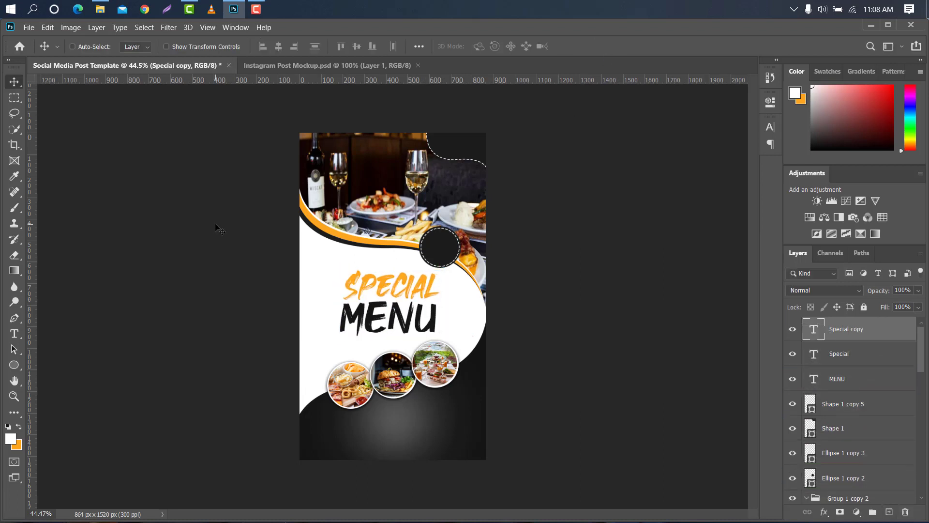
key(ctrl+t)
drag(391, 281, 430, 187)
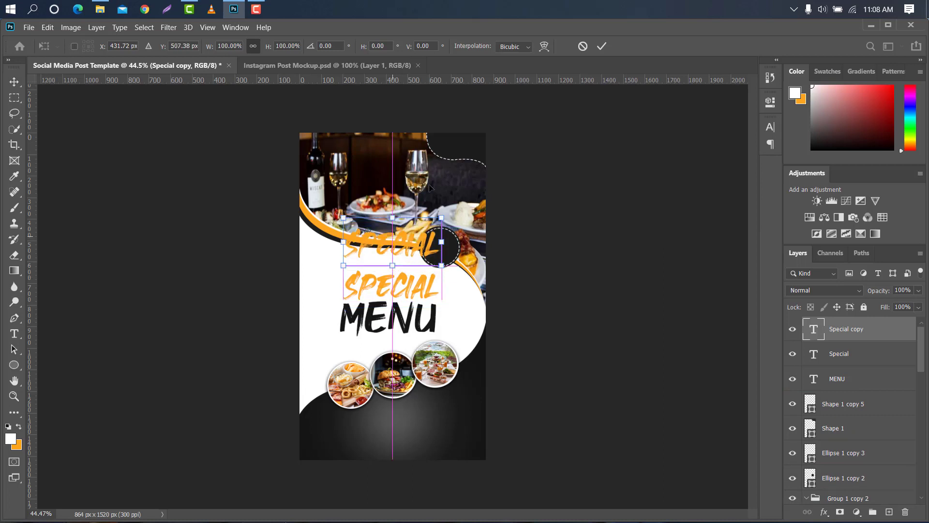
click(602, 46)
Replace the copied text with 50%
key(t)
key(Return)
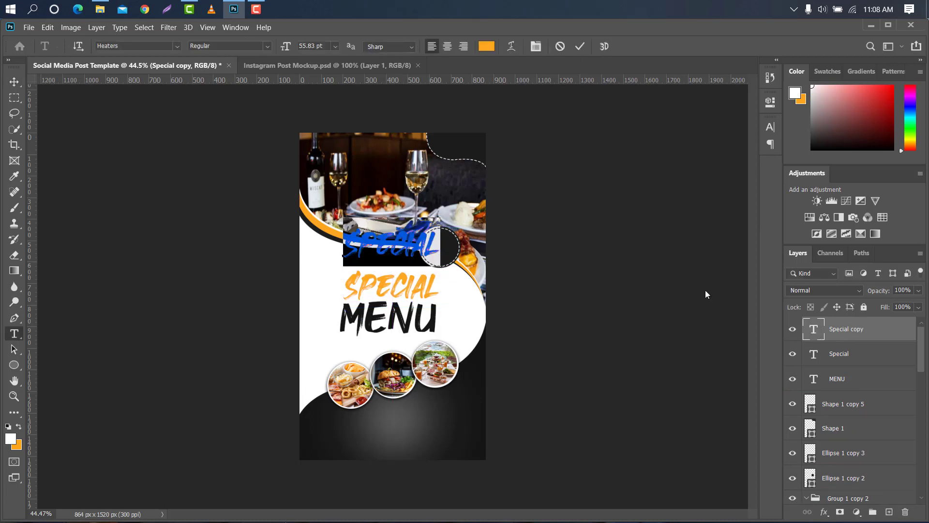
key(BackSpace)
text(50%)
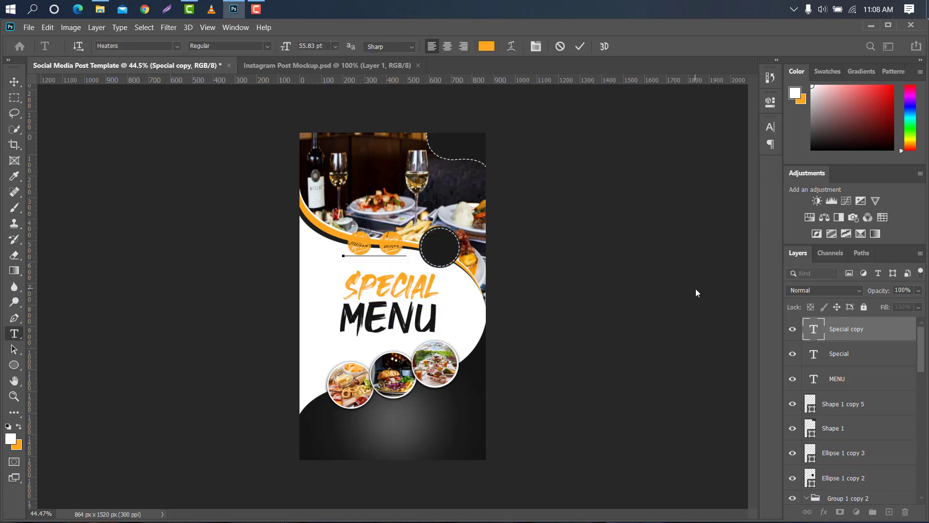
click(579, 47)
key(v)
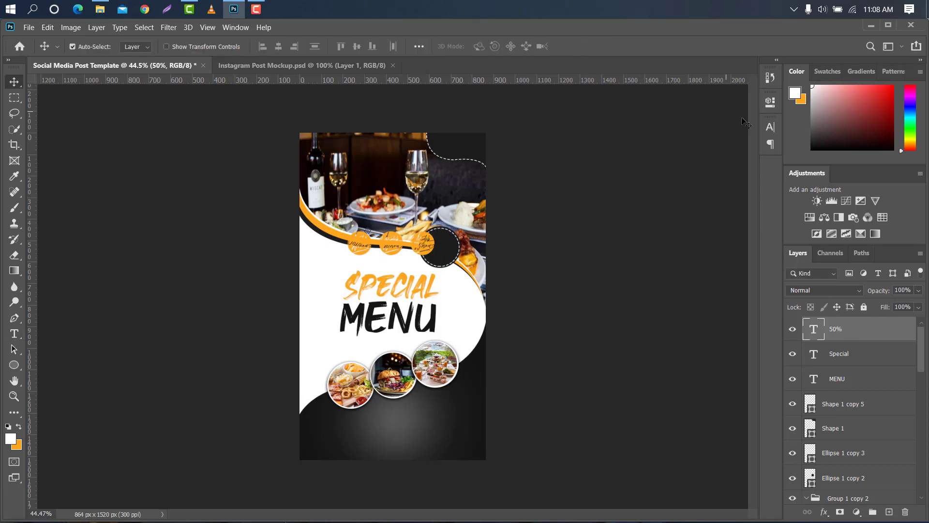
Set the 50% text's font to Ethnocentric
click(768, 128)
click(698, 143)
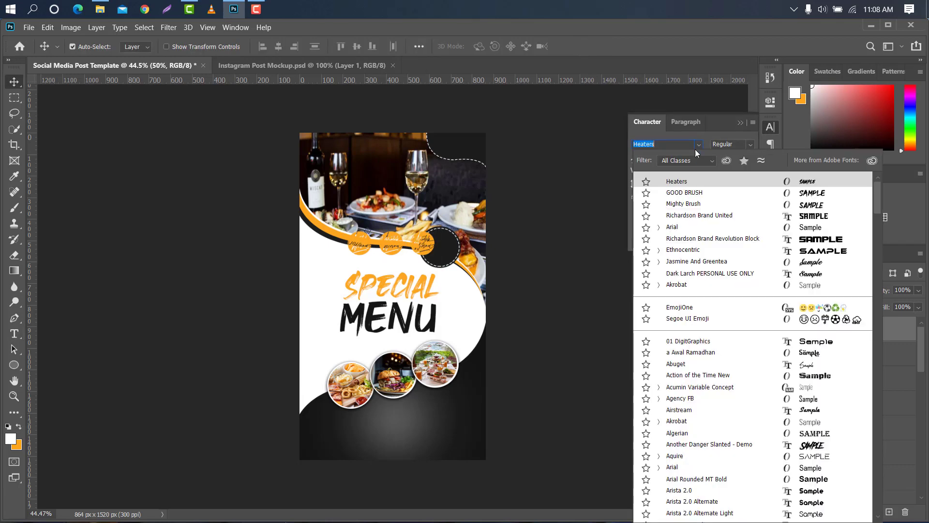
click(683, 251)
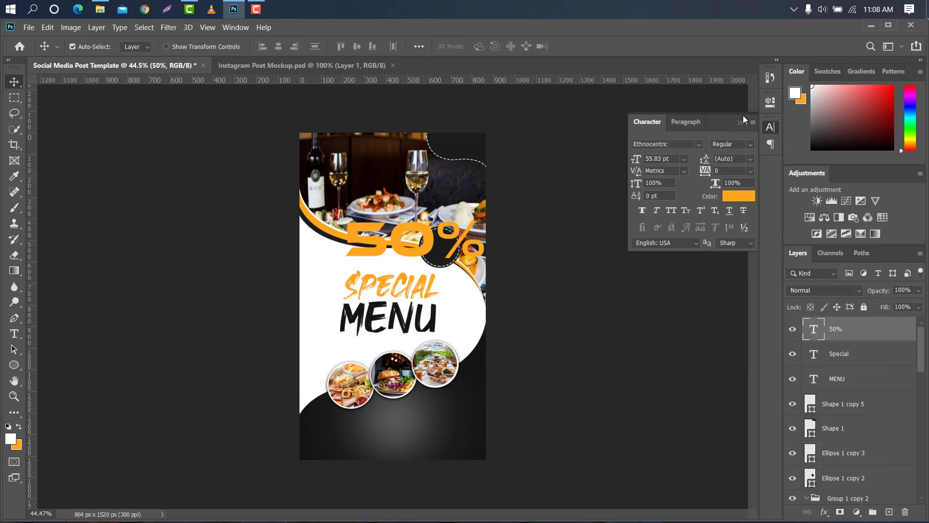
click(740, 121)
Shrink the 50% text to about 22% and place it inside the dashed dark circle
key(ctrl+t)
mouse_move(487, 234)
mouse_down()
mouse_move(399, 235)
mouse_move(450, 247)
mouse_move(450, 236)
mouse_move(491, 237)
mouse_up()
scroll(450, 245, up, 6)
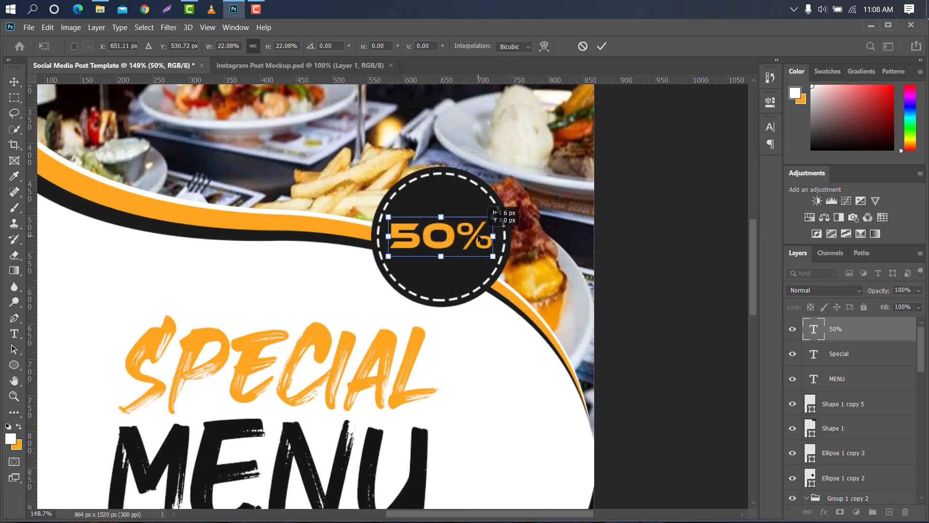
click(601, 48)
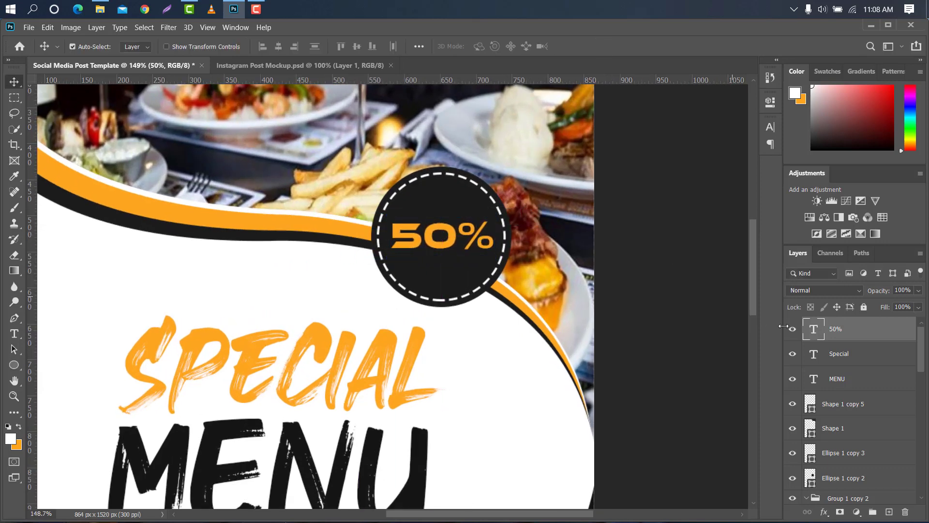
Duplicate the 50% text and move the copy up just above it
key(ctrl+j)
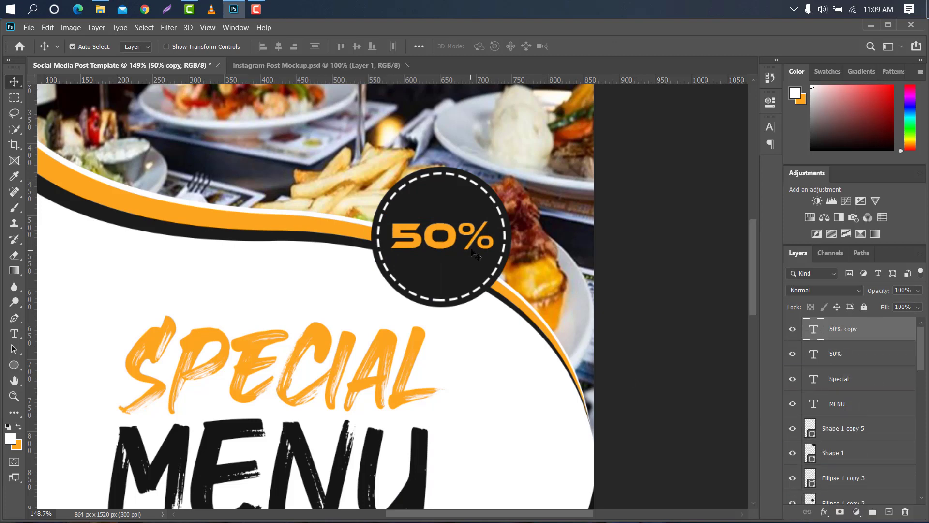
key(ctrl+t)
drag(468, 231, 468, 204)
click(601, 46)
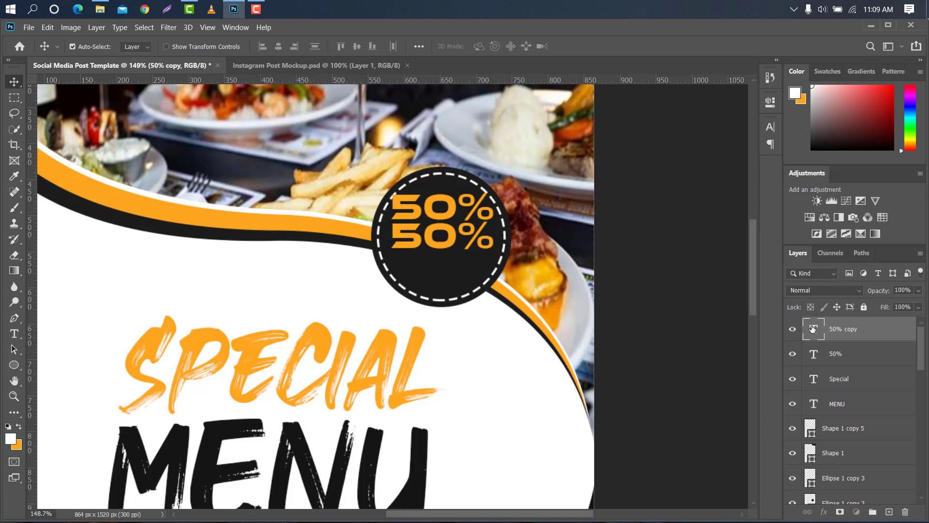
Change the copied text to GET UP TO
double_click(813, 328)
key(BackSpace)
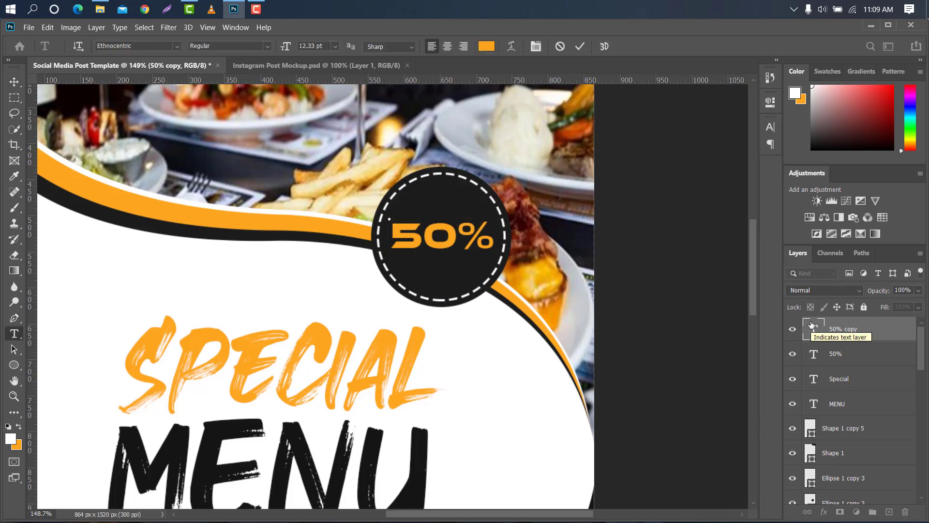
text(GET UP)
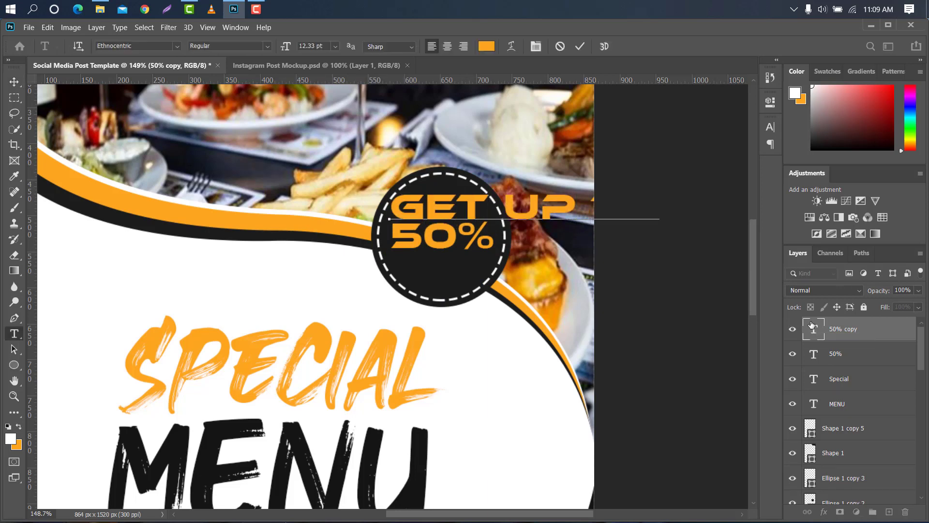
click(581, 46)
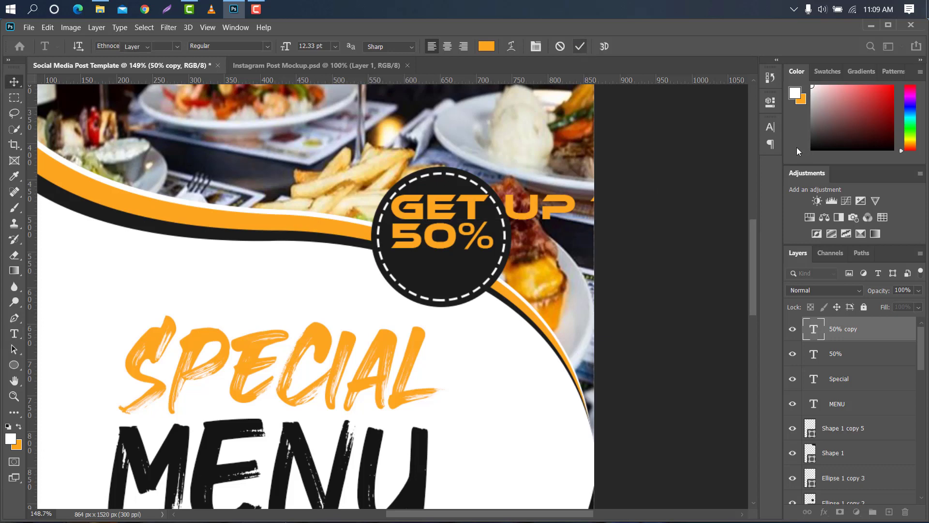
Set the GET UP TO text's colour to ffffff and its font to Arial
click(770, 127)
click(743, 193)
text(ffffff)
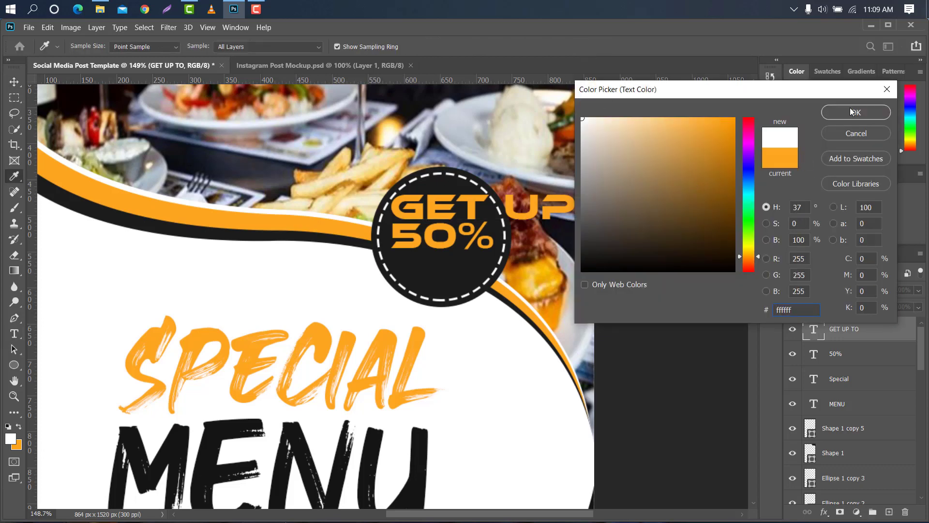
key(Return)
click(697, 143)
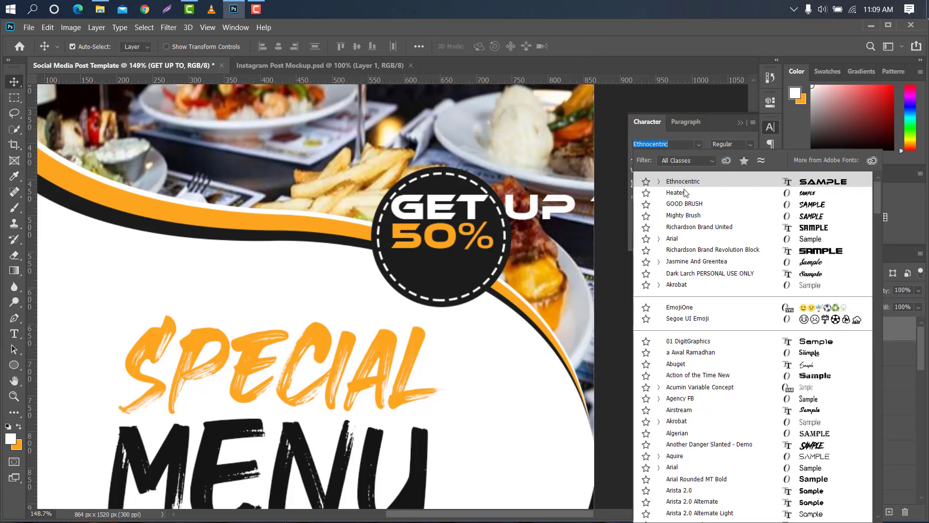
click(683, 239)
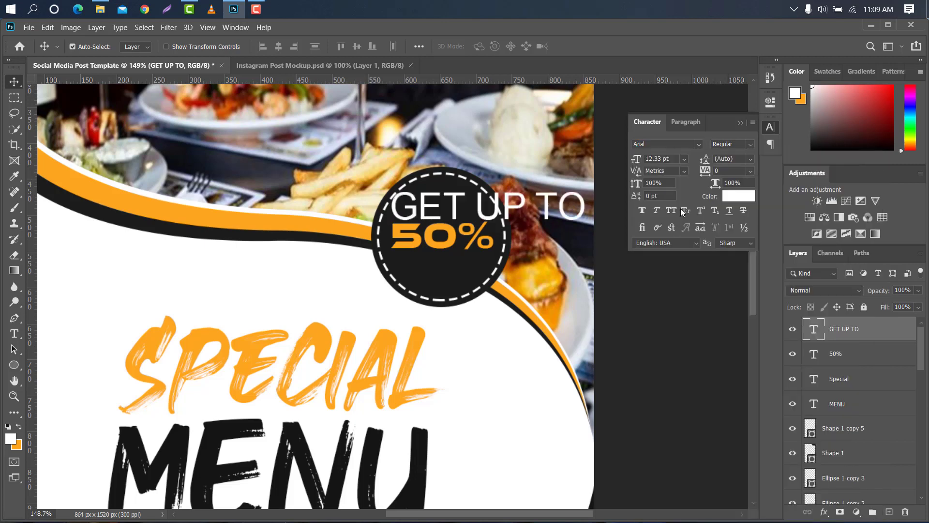
Make the GET UP TO text bold and shrink it to about 49% so it fits above the 50% text
click(749, 144)
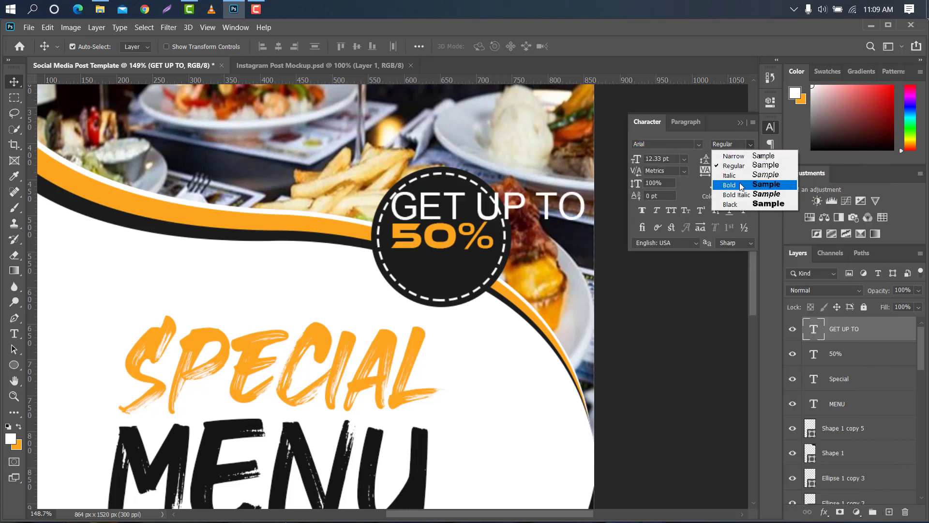
click(723, 188)
click(738, 124)
key(ctrl+t)
drag(587, 210, 491, 210)
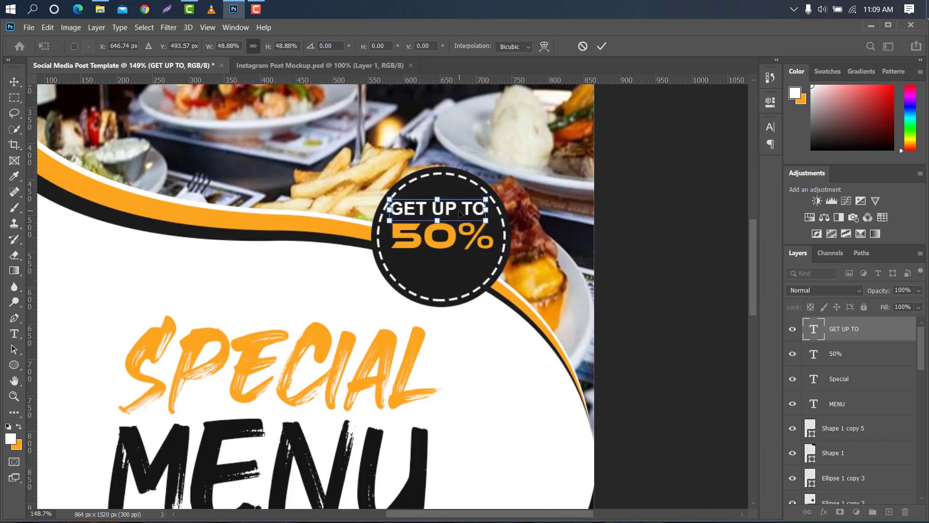
click(602, 45)
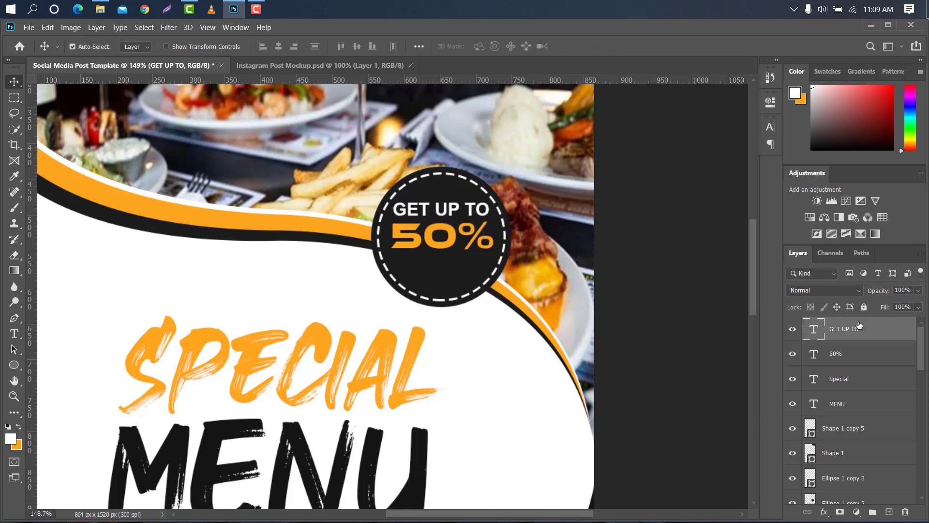
Duplicate the GET UP TO text and move the copy below the 50% text
key(ctrl+j)
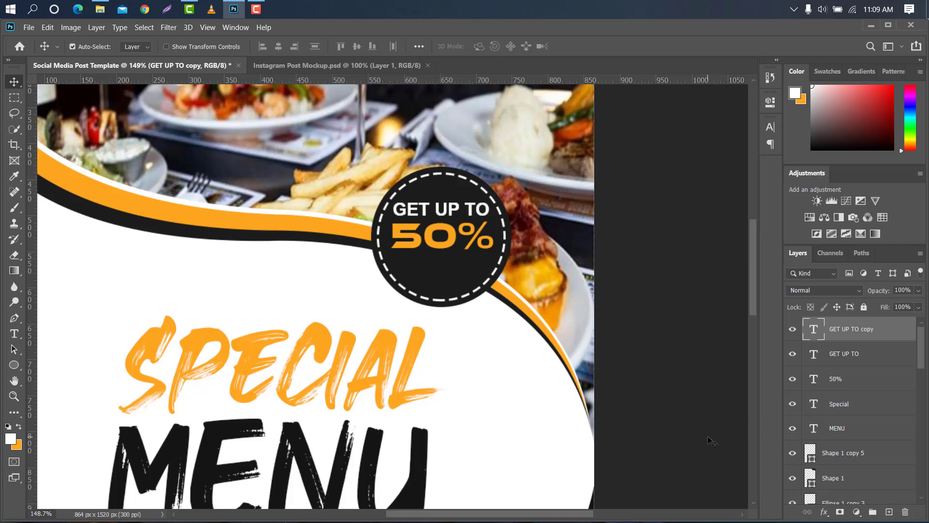
key(ctrl+t)
drag(470, 226, 473, 281)
click(601, 46)
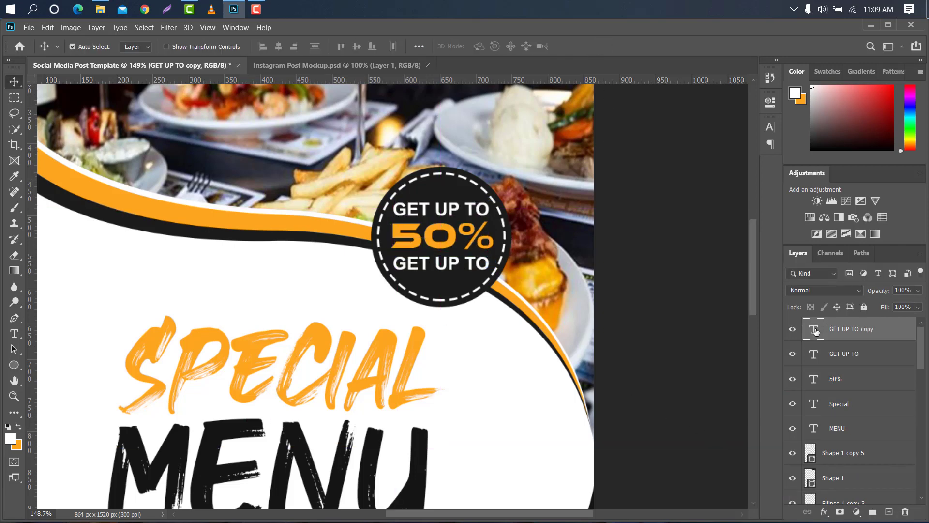
Change the copied text to OFF and set its font style to Regular
double_click(816, 330)
text(OFF)
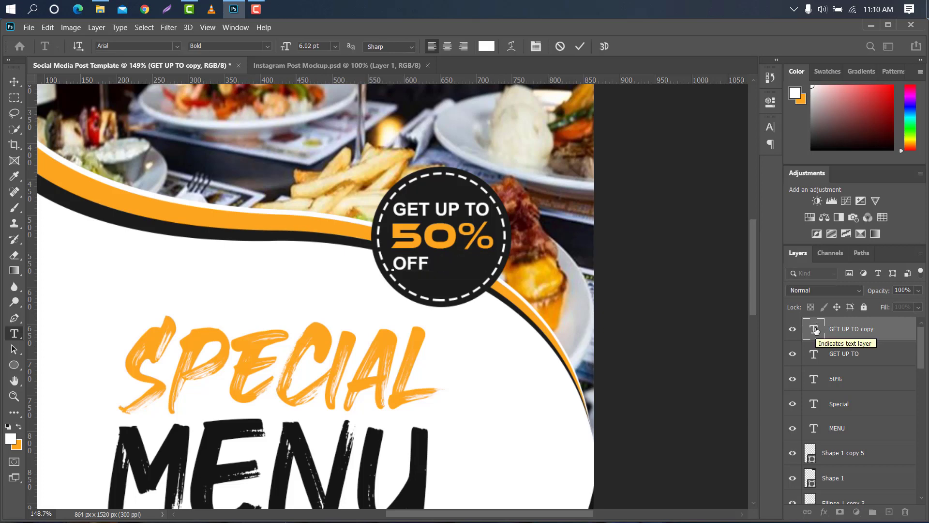
click(581, 47)
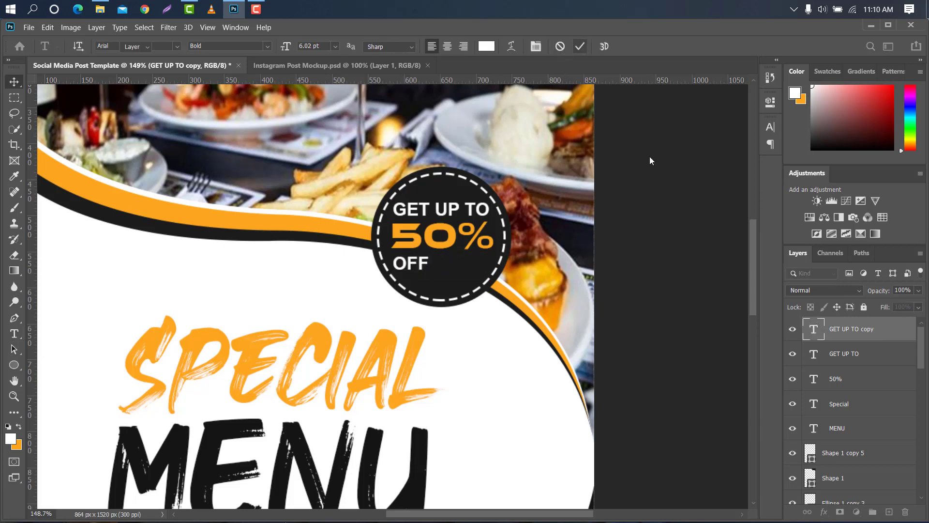
click(770, 128)
click(749, 145)
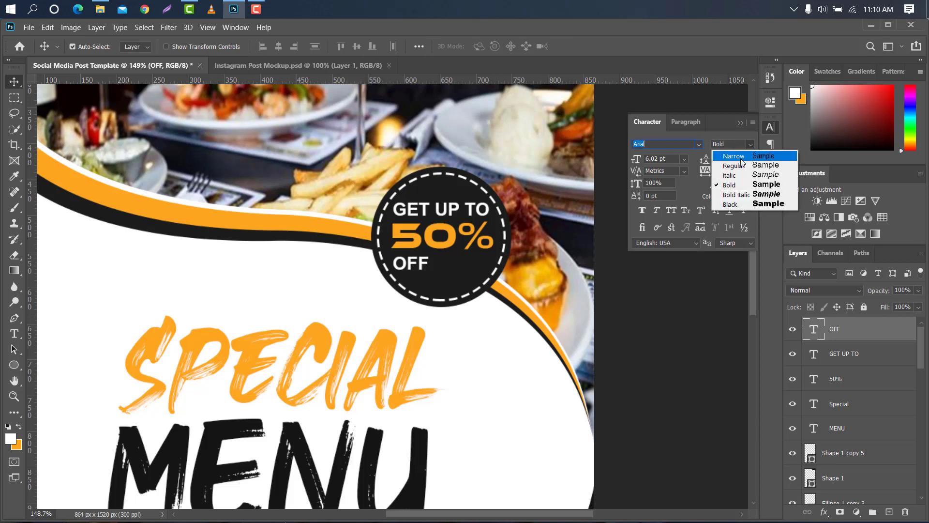
click(739, 167)
click(740, 123)
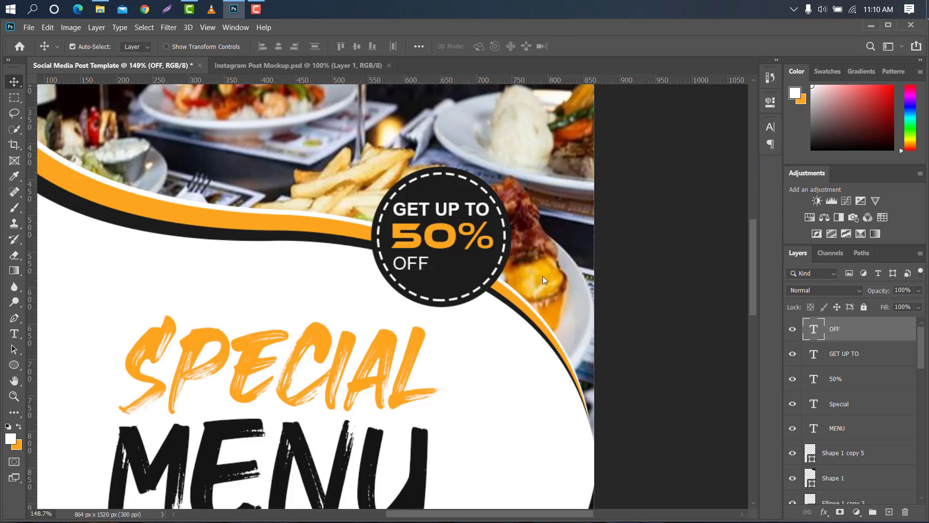
Enlarge the OFF text to about 227% inside the bottom of the dashed circle
key(ctrl+t)
mouse_move(445, 264)
mouse_down()
mouse_move(476, 266)
mouse_move(457, 274)
mouse_up()
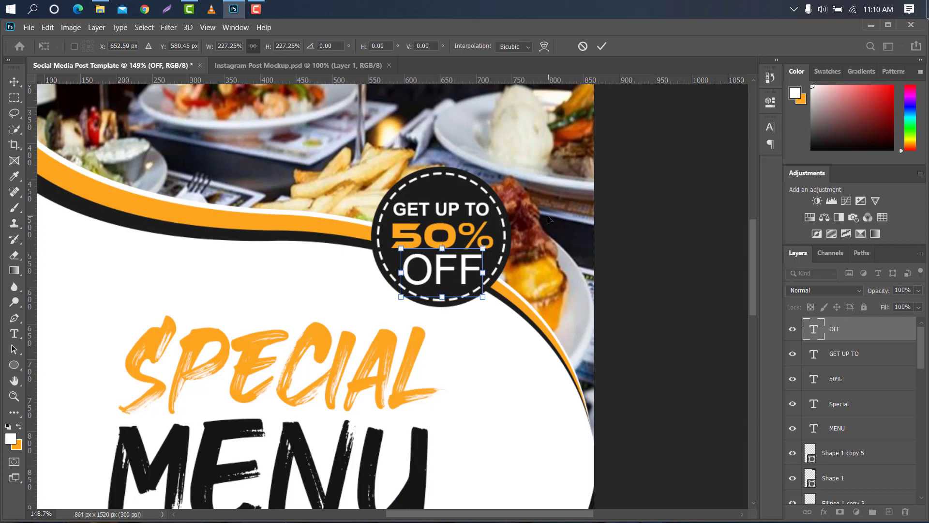
click(602, 46)
scroll(396, 434, down, 5)
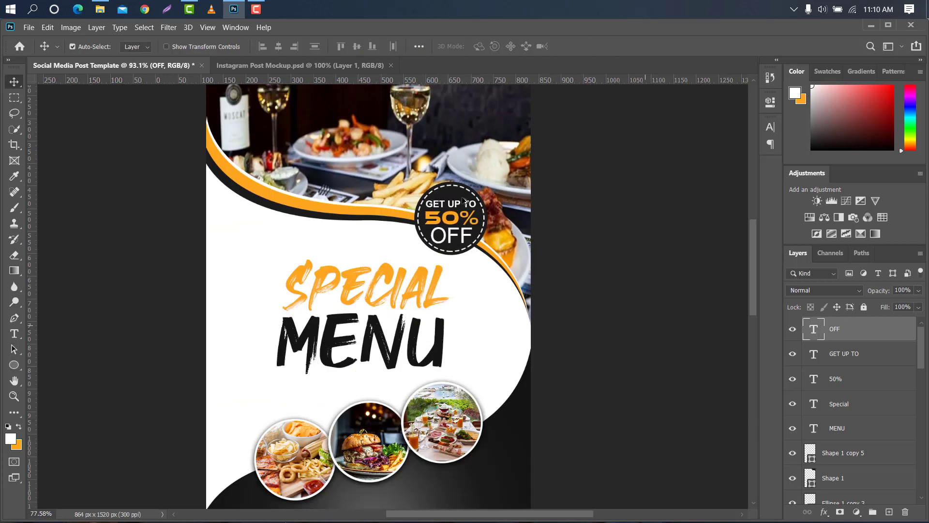
Draw a rectangle about 250 x 59 px below the food circles and fill it orange
click(395, 435)
scroll(395, 435, up, 3)
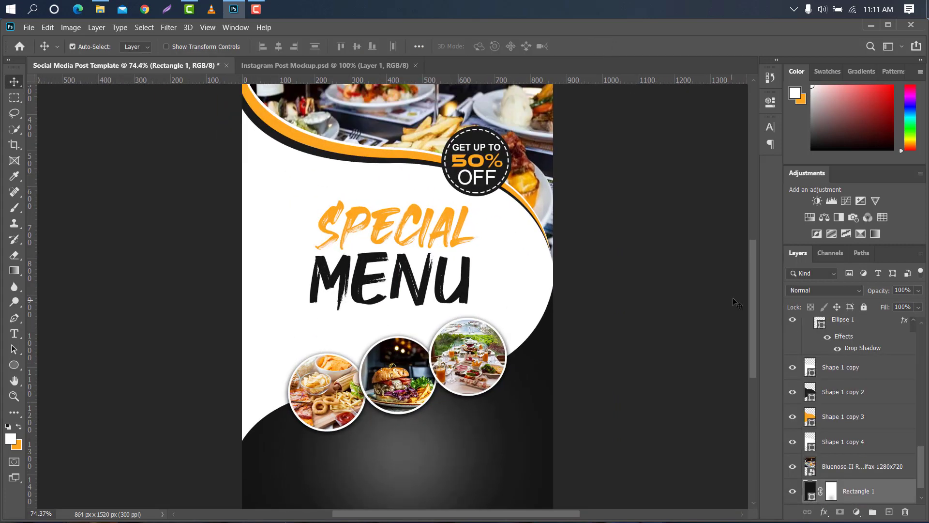
drag(750, 297, 750, 312)
scroll(211, 438, down, 2)
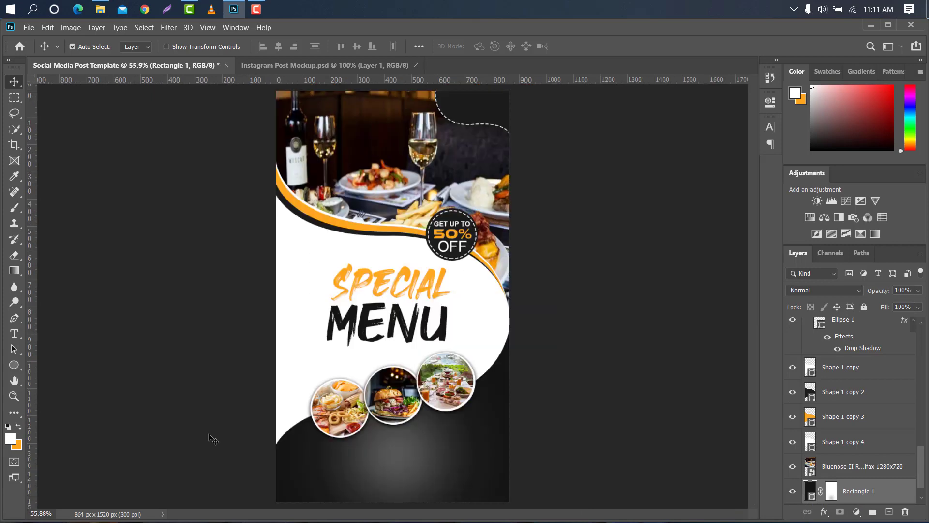
right_click(8, 366)
click(48, 366)
drag(355, 456, 424, 470)
click(599, 173)
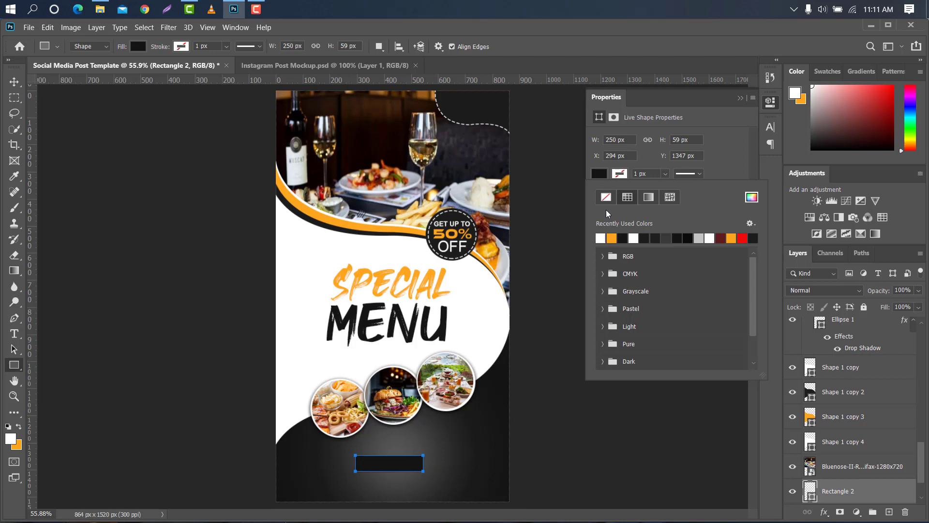
click(612, 236)
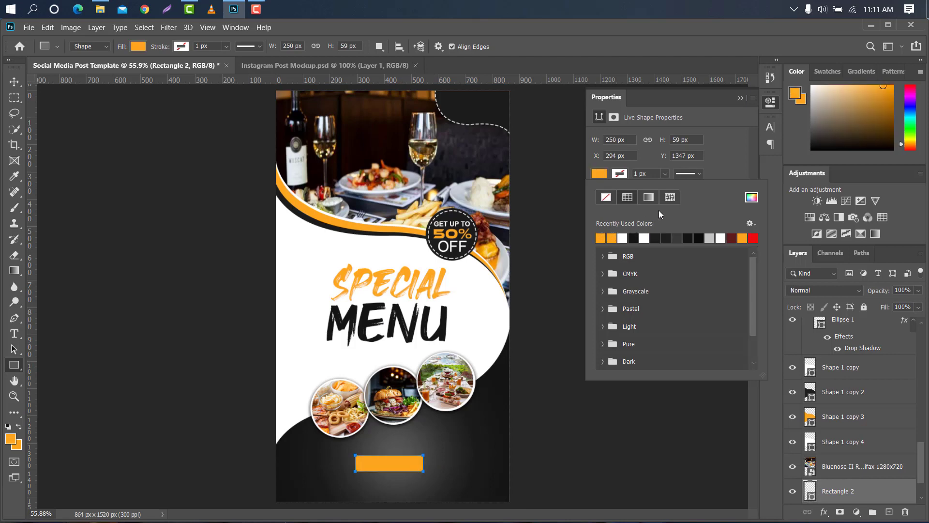
Round the corners of the orange rectangle into a pill-shaped button
click(724, 170)
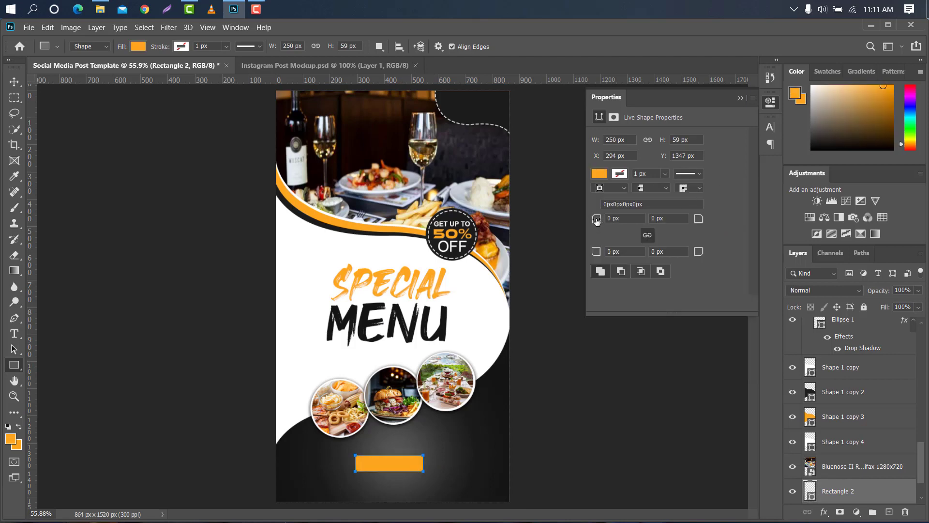
key(Return)
click(741, 97)
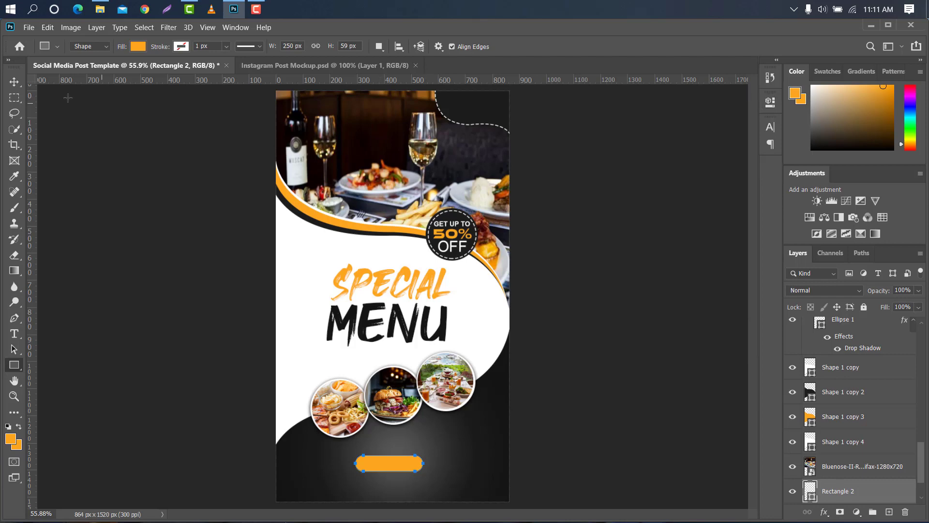
click(18, 84)
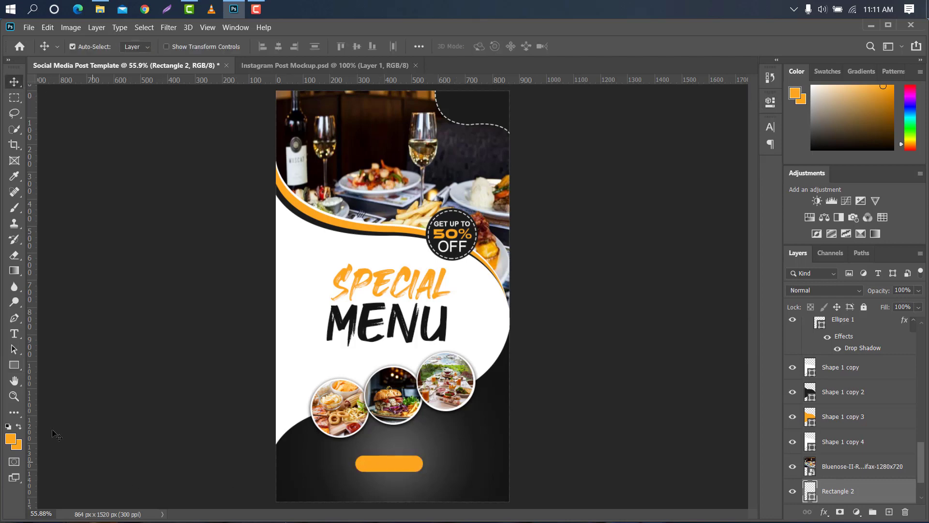
Add white Arial text reading ORDER NOW below the food circles
click(15, 333)
click(377, 438)
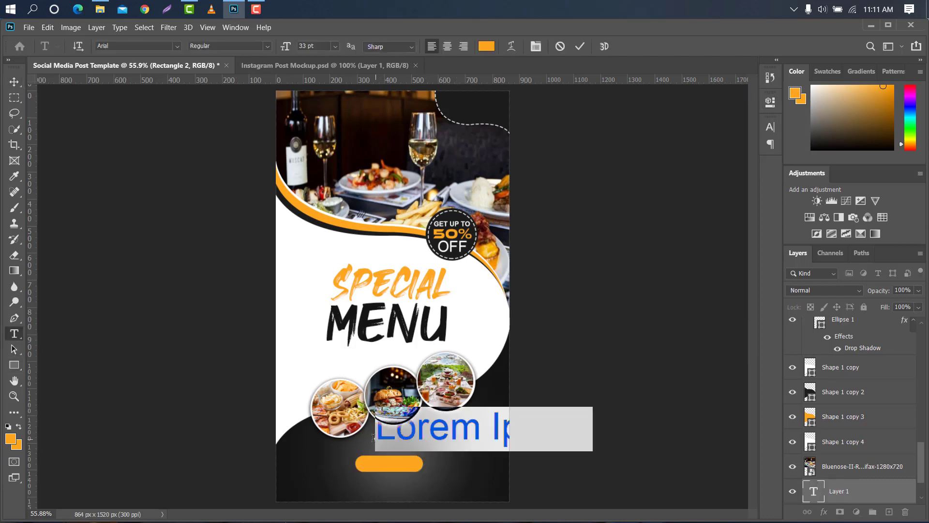
click(486, 46)
text(ffffff)
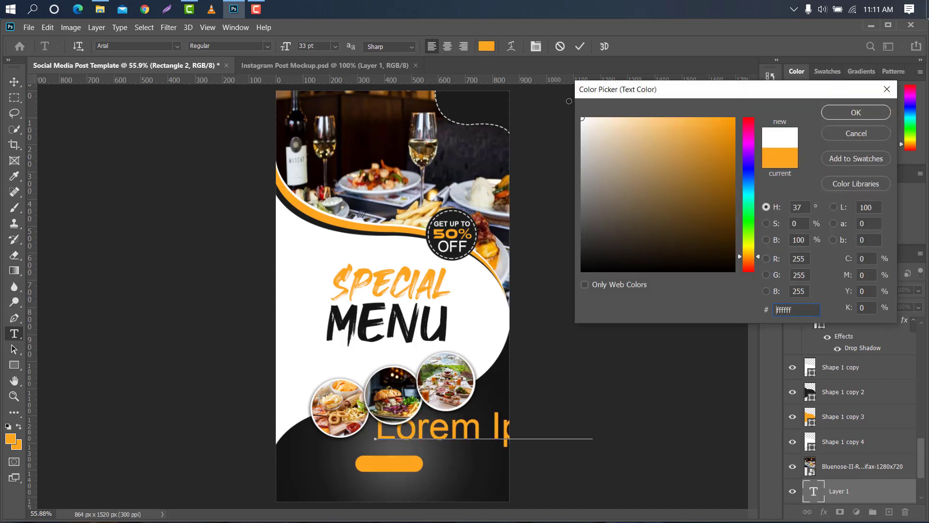
click(855, 112)
text(ORD)
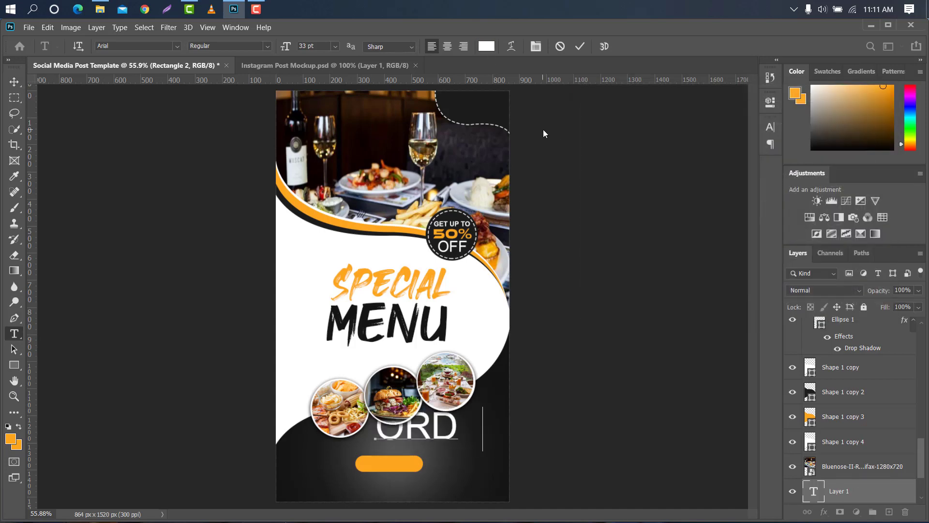
text(ER NOW)
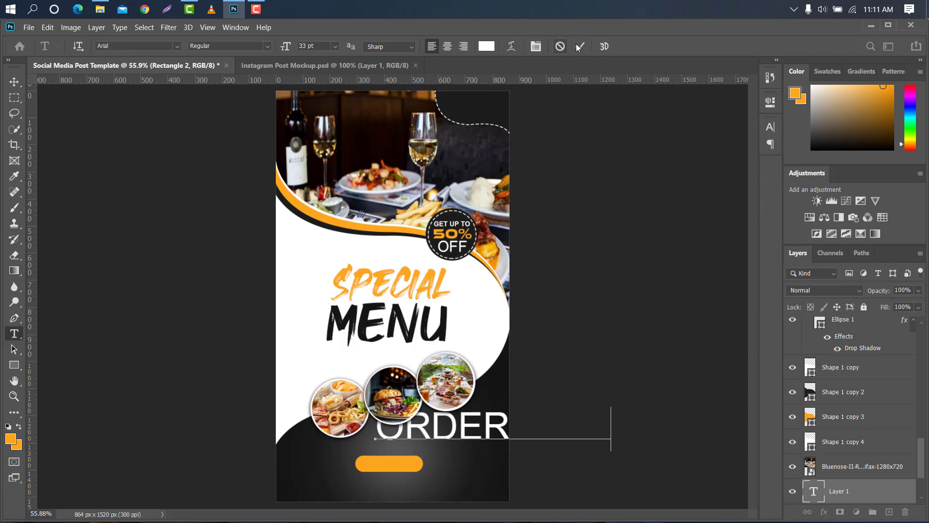
click(579, 46)
Shrink the ORDER NOW text to about 22% and place it centred on the orange button
key(ctrl+t)
drag(611, 429, 417, 428)
scroll(417, 429, up, 5)
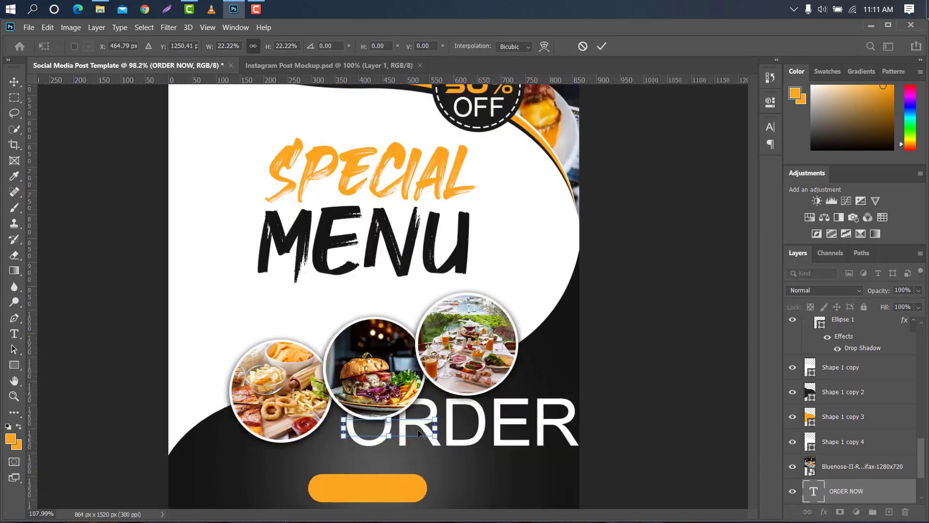
scroll(754, 353, down, 3)
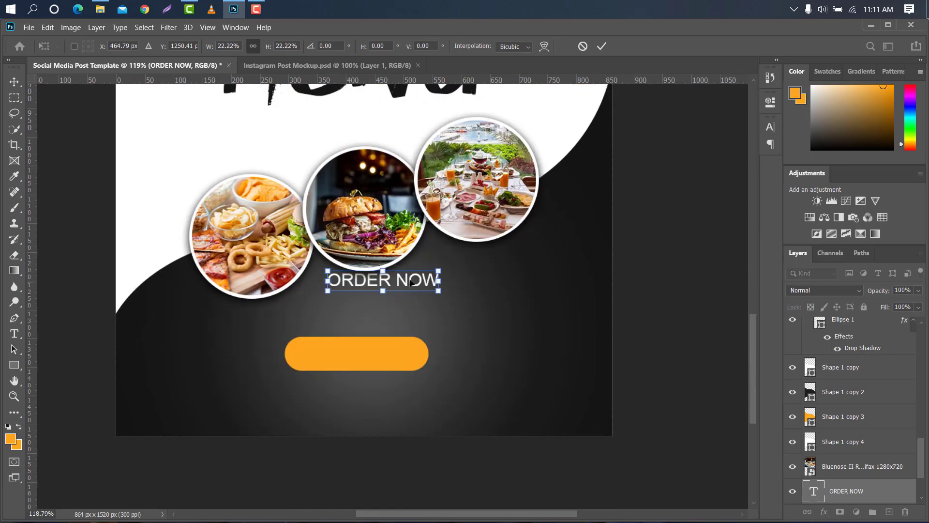
drag(410, 280, 383, 354)
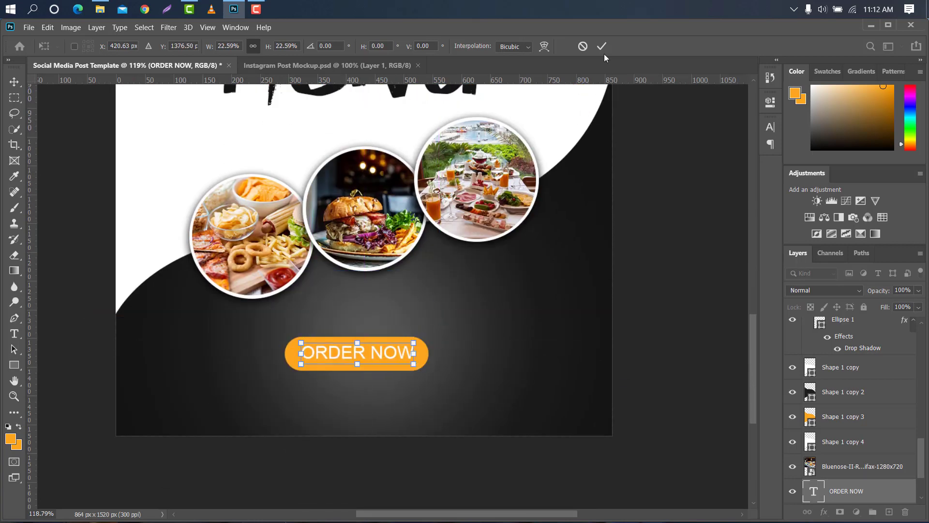
click(601, 46)
Select the button rectangle together with its ORDER NOW text and move both up slightly
click(19, 86)
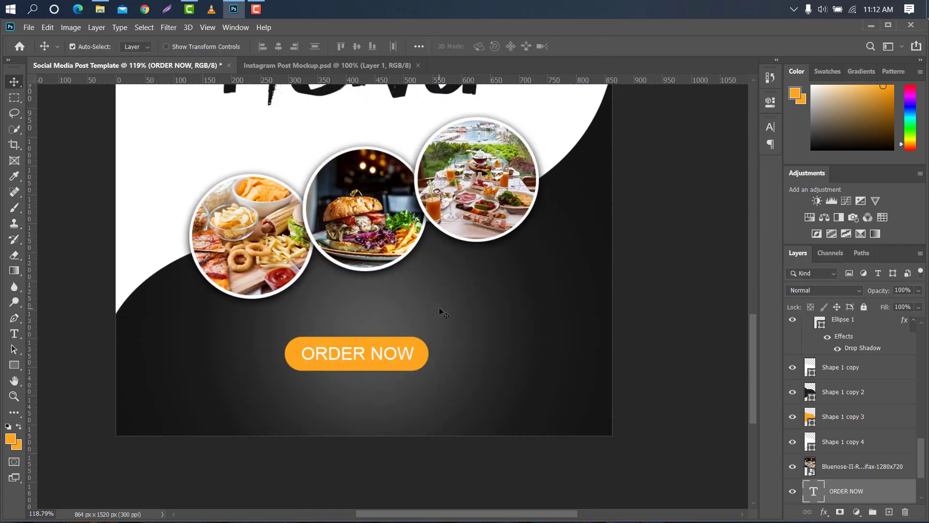
scroll(455, 297, down, 6)
scroll(918, 451, down, 3)
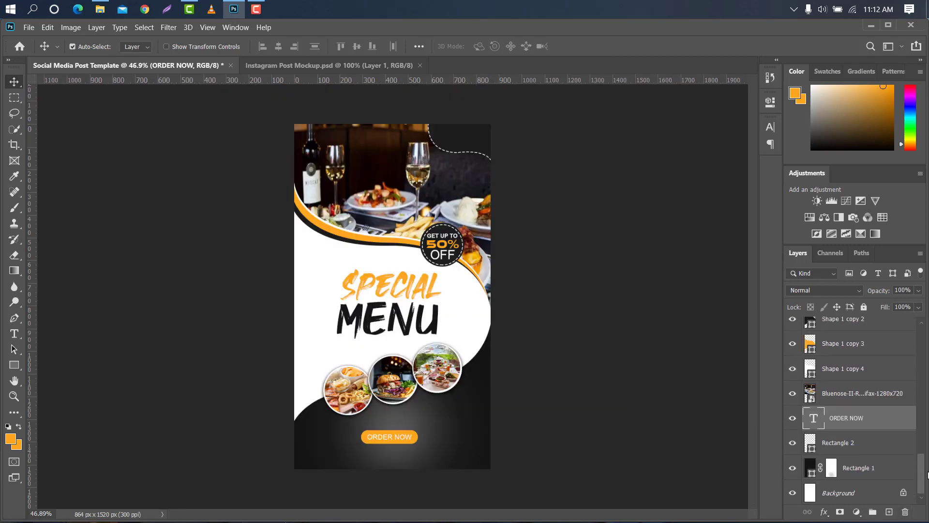
shift+click(868, 444)
key(ctrl+t)
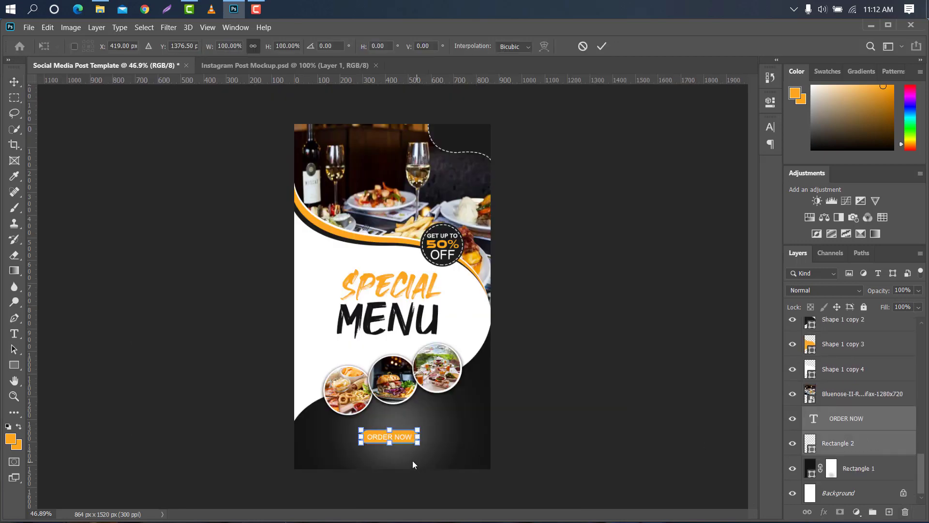
drag(400, 439, 409, 431)
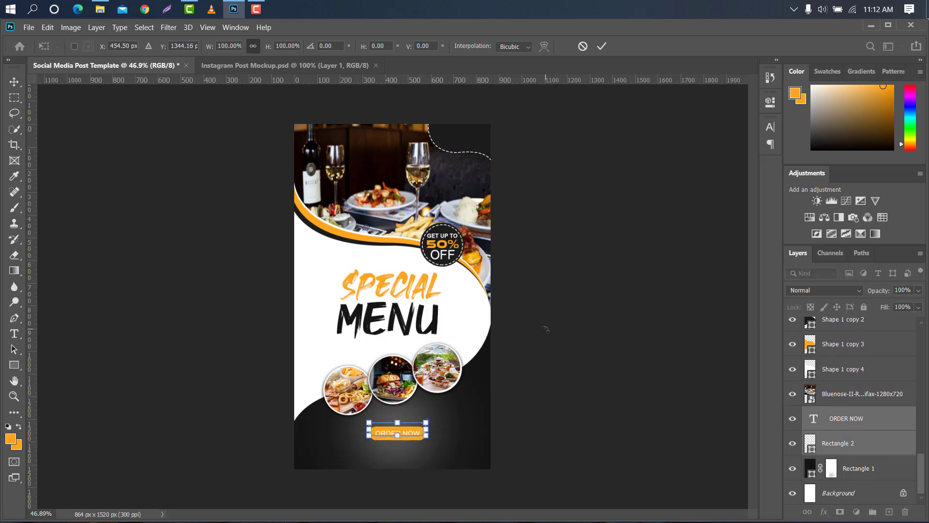
click(600, 47)
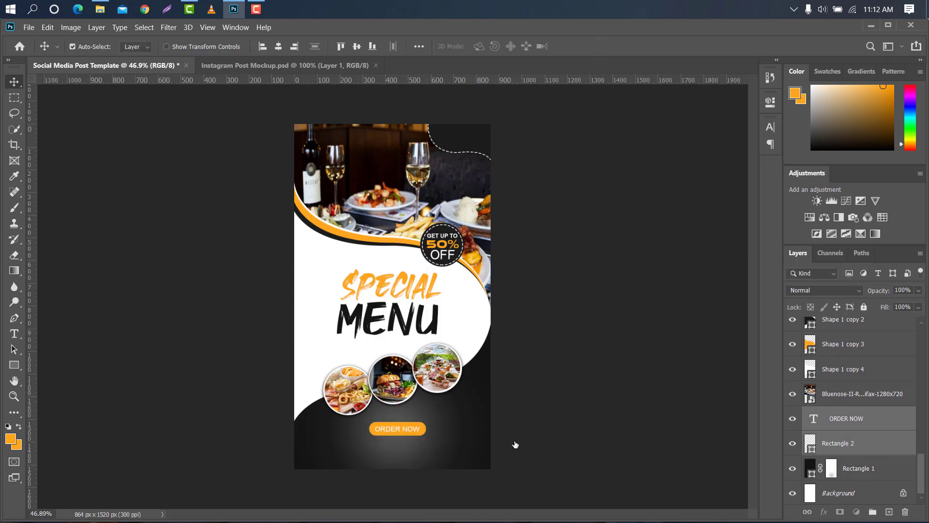
Add a white text line with a contact phone number below the ORDER NOW button
click(13, 334)
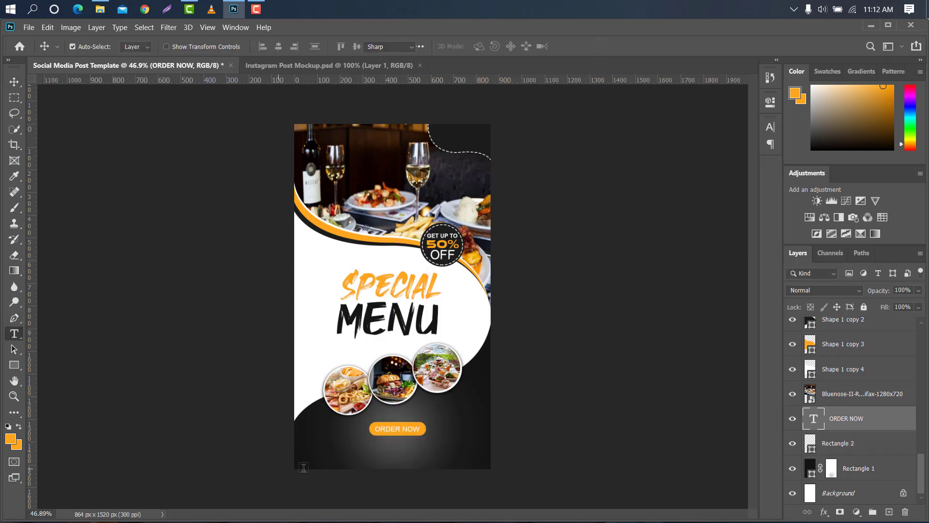
click(326, 454)
text(+000 n1234)
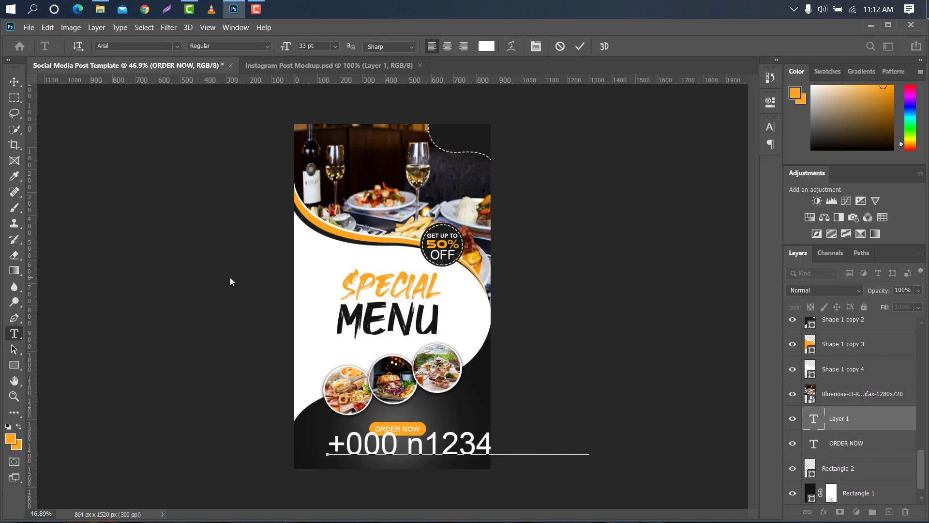
drag(423, 442, 411, 443)
key(BackSpace)
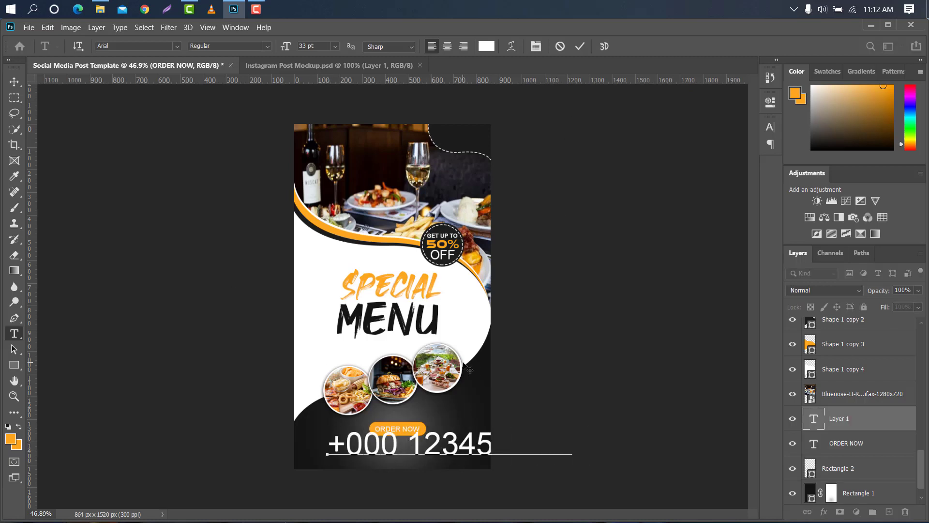
click(579, 47)
Set the phone number text's font style to Bold
click(771, 127)
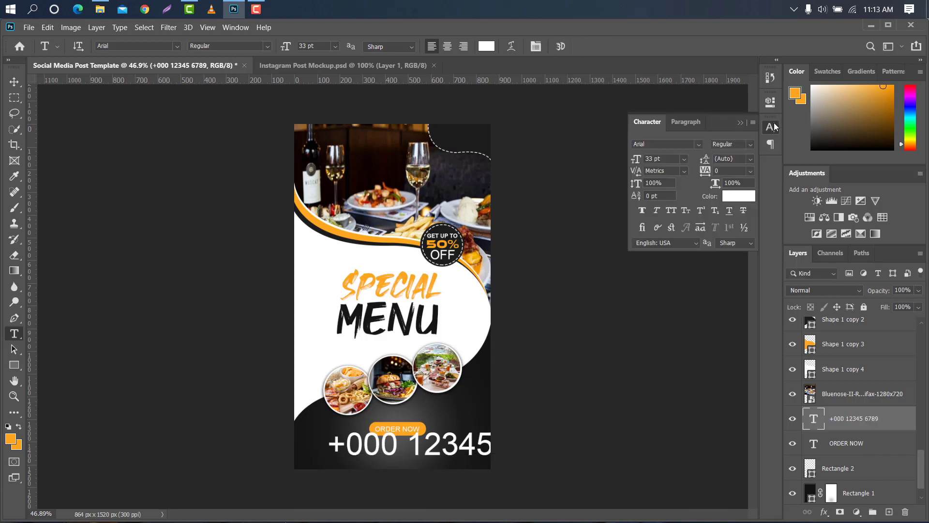
click(750, 145)
click(730, 172)
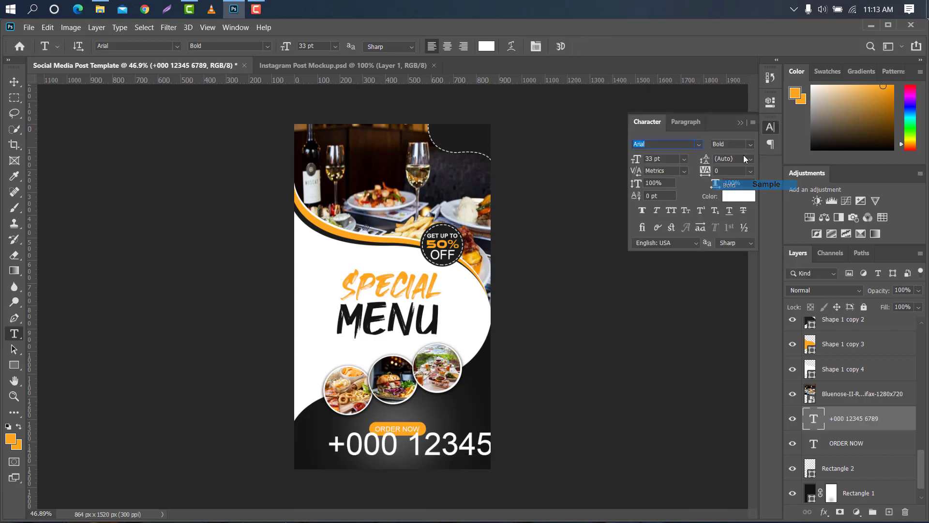
Scale the phone number text down to about 36% and fit it below the ORDER NOW button
click(740, 122)
key(ctrl+t)
drag(559, 443, 388, 447)
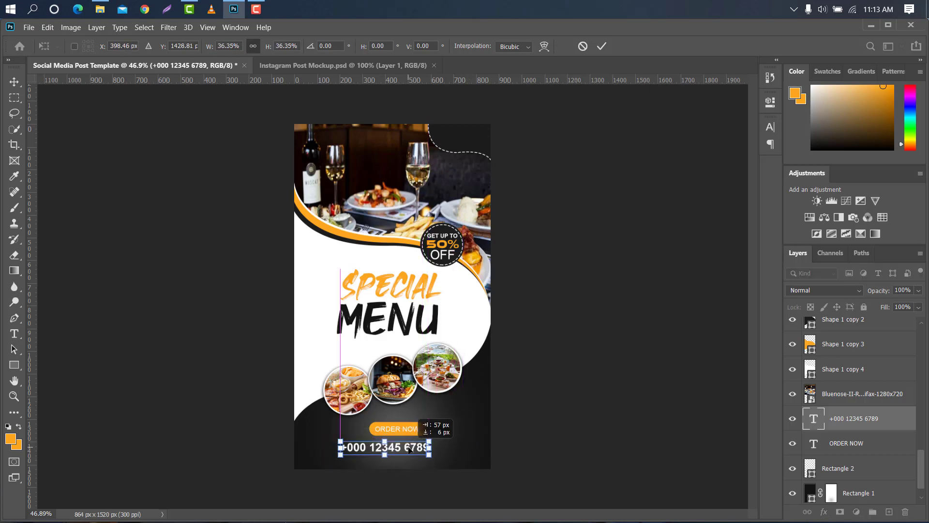
click(600, 45)
Set the phone number's character tracking to 160 and nudge the text to stay centred
click(770, 127)
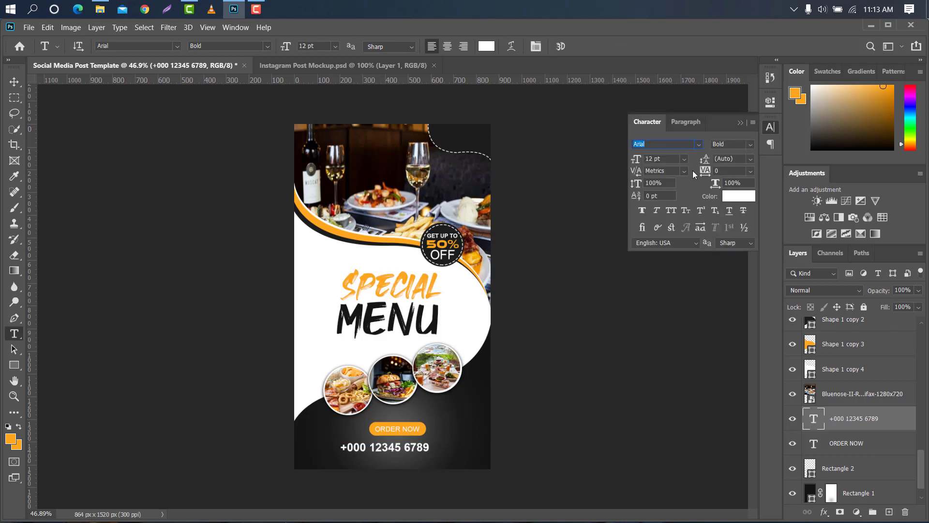
drag(702, 173, 706, 169)
click(741, 123)
key(v)
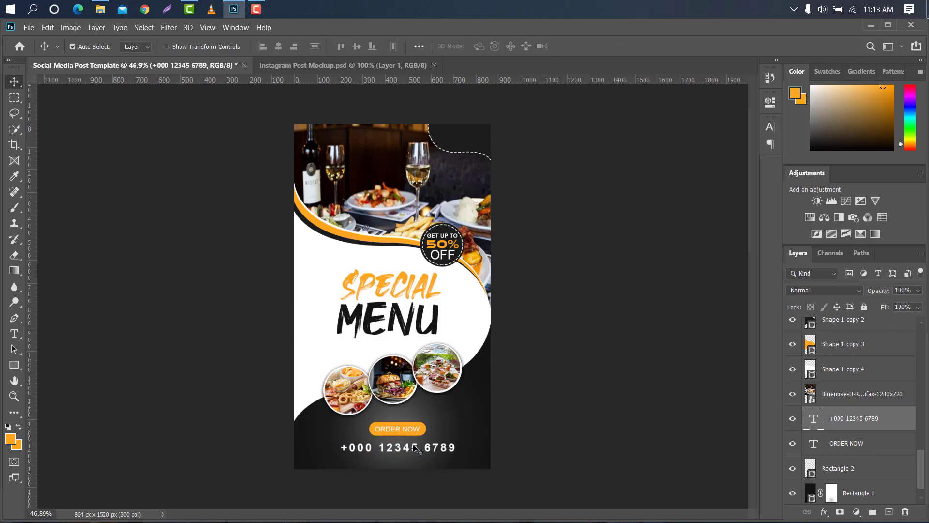
drag(413, 446, 407, 446)
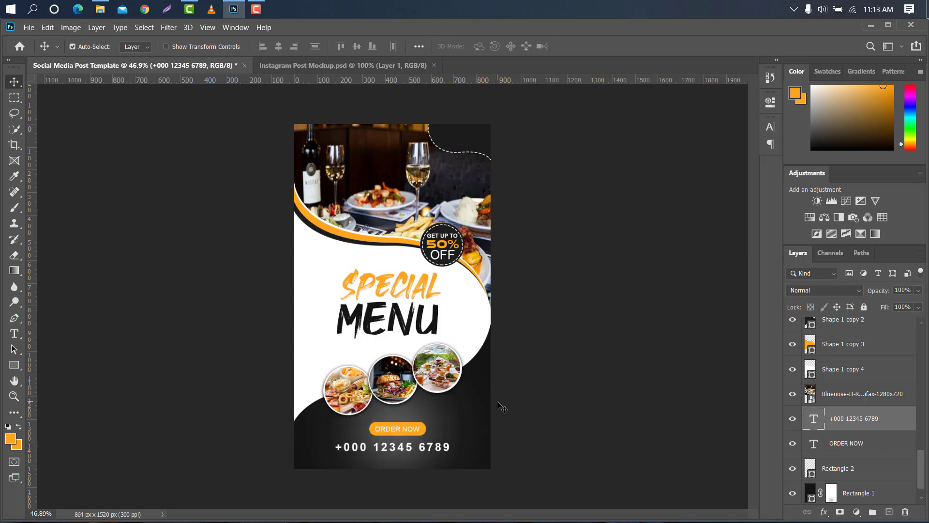
key(t)
click(322, 461)
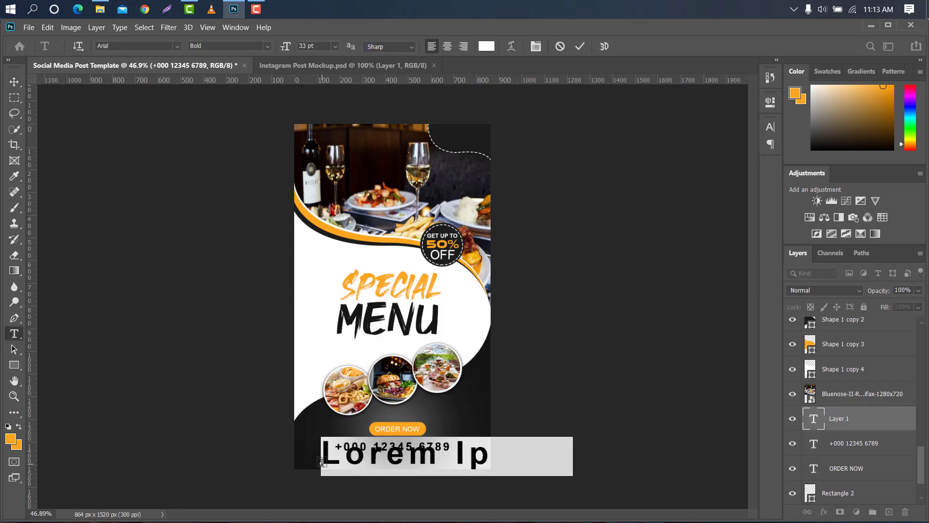
key(BackSpace)
text(www.com)
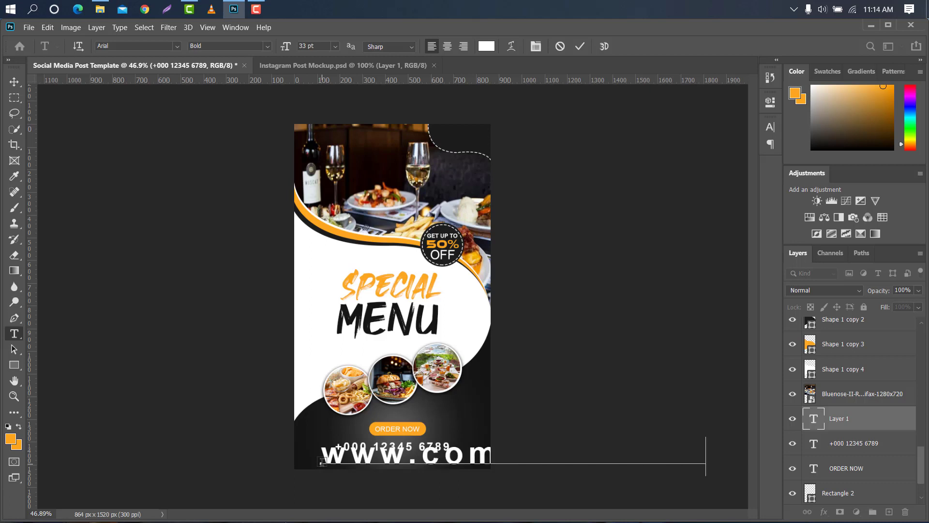
click(583, 46)
Scale the website text down to about 18% and place it centred under the phone number
key(ctrl+t)
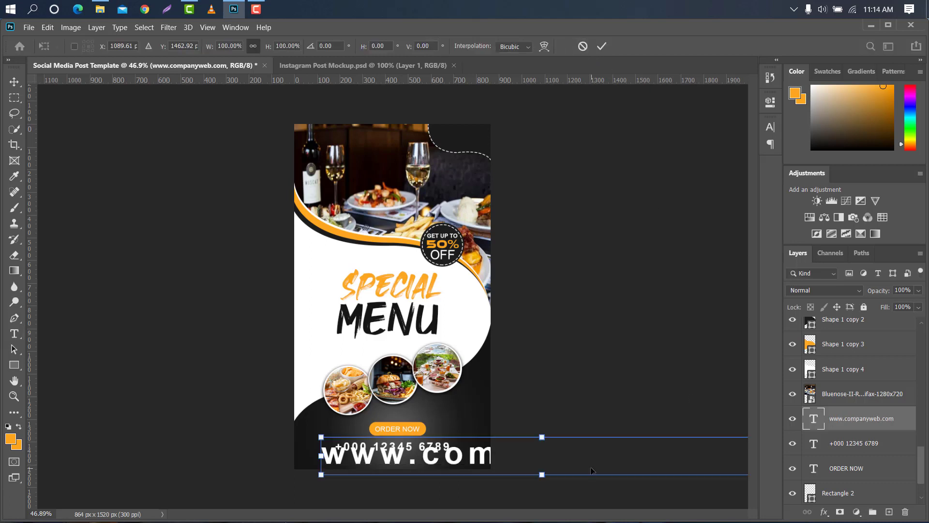
drag(320, 455, 573, 455)
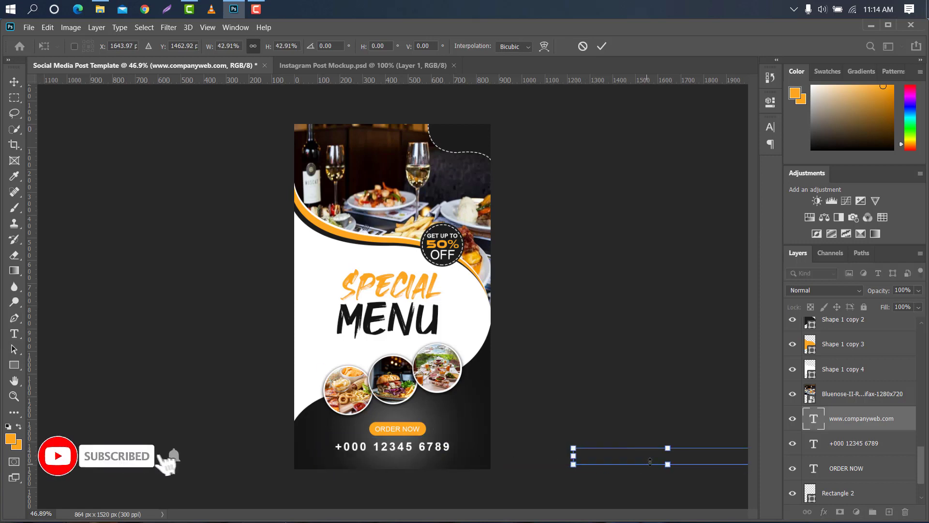
drag(650, 462, 376, 465)
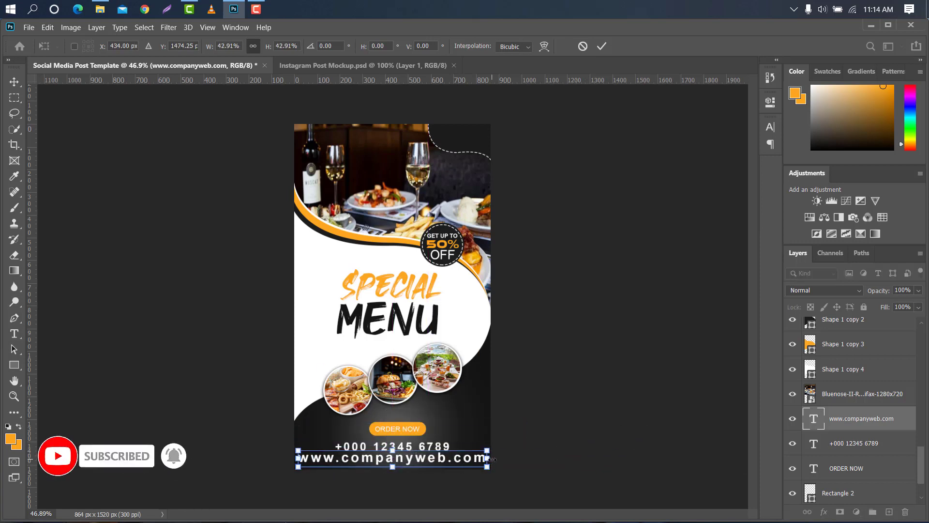
drag(492, 459, 411, 459)
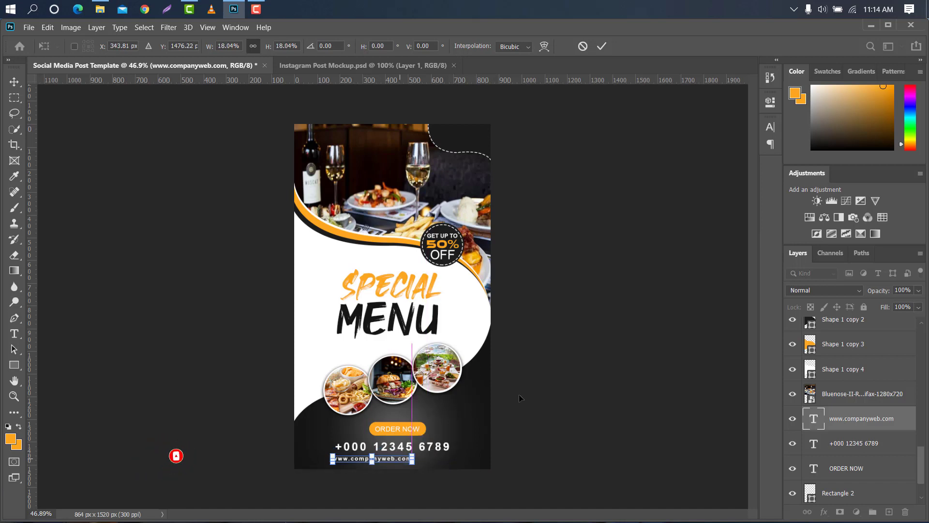
click(602, 46)
Enlarge the website text to about 127% so it spans the phone number's width
click(769, 142)
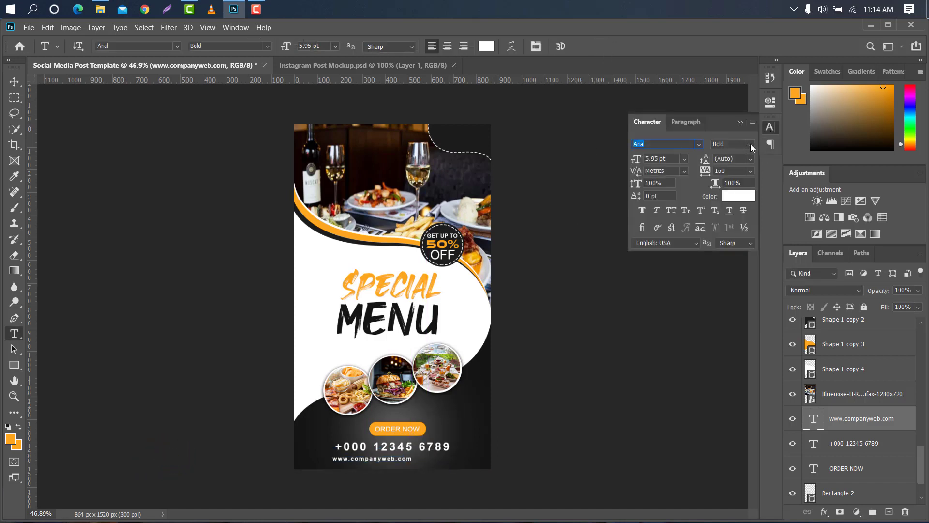
click(751, 148)
click(725, 154)
click(740, 123)
key(ctrl+t)
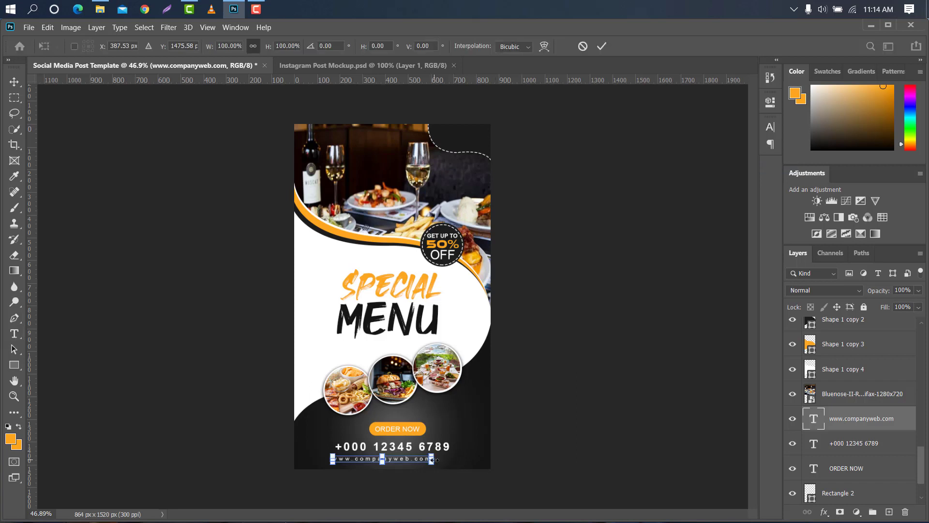
drag(433, 460, 457, 460)
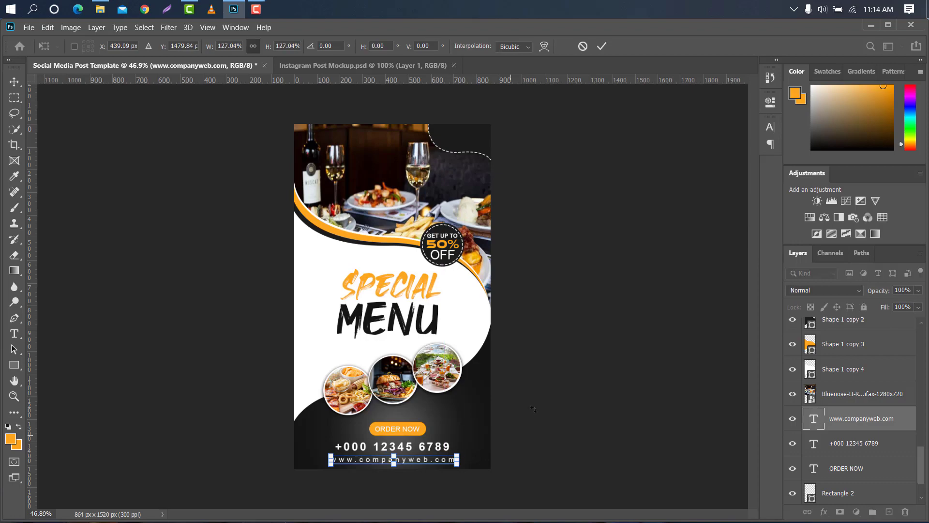
click(602, 46)
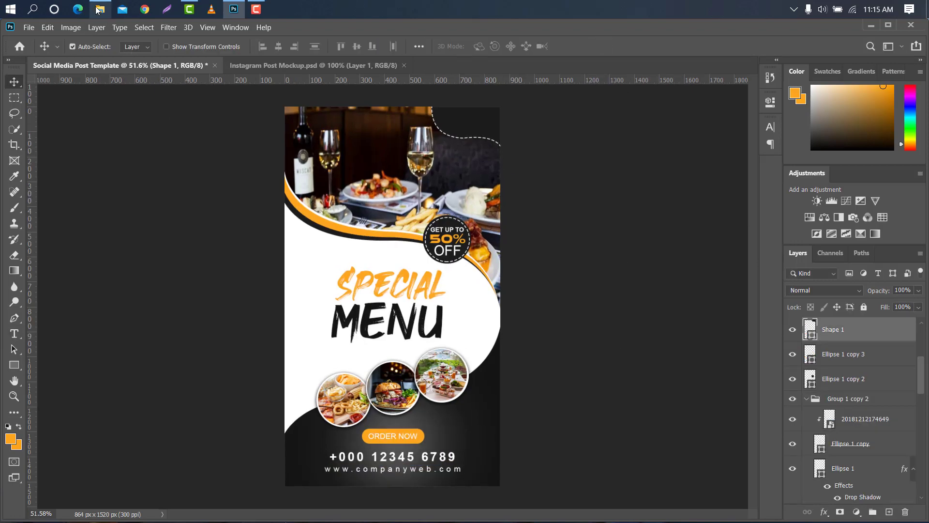
Place the My Logo Design png logo file into the template and shrink it into the top-right corner
click(99, 9)
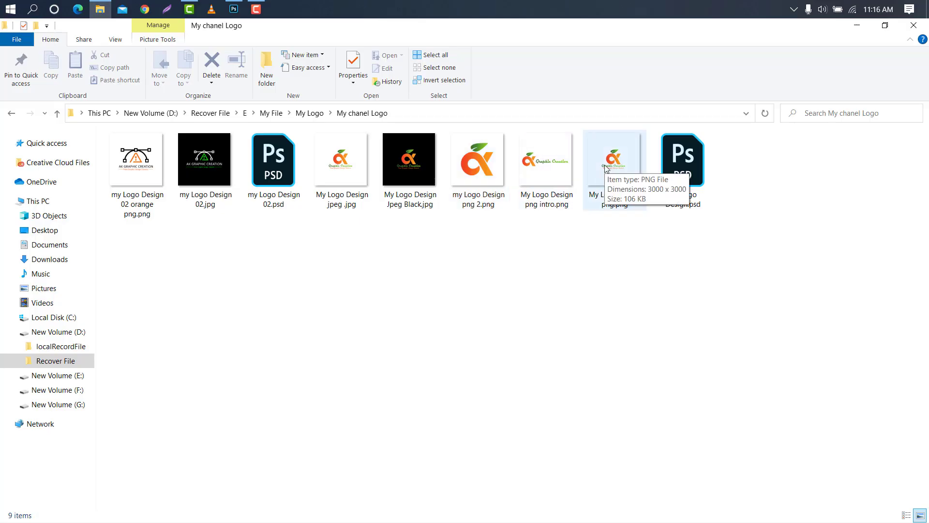
drag(600, 145, 473, 138)
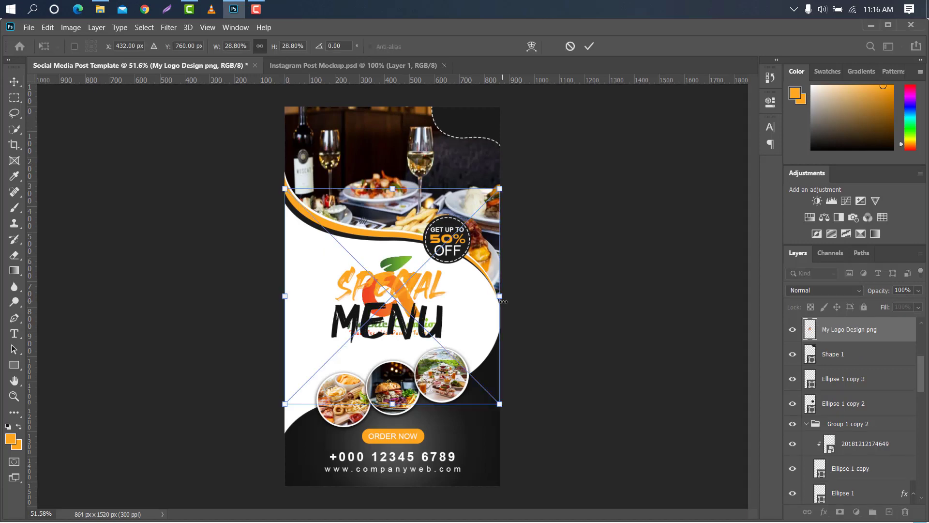
drag(503, 301, 505, 119)
click(590, 47)
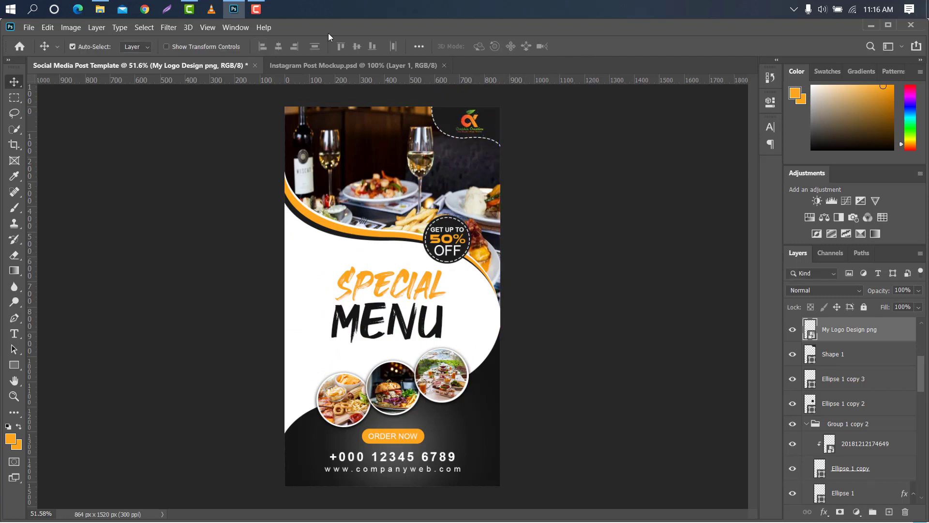